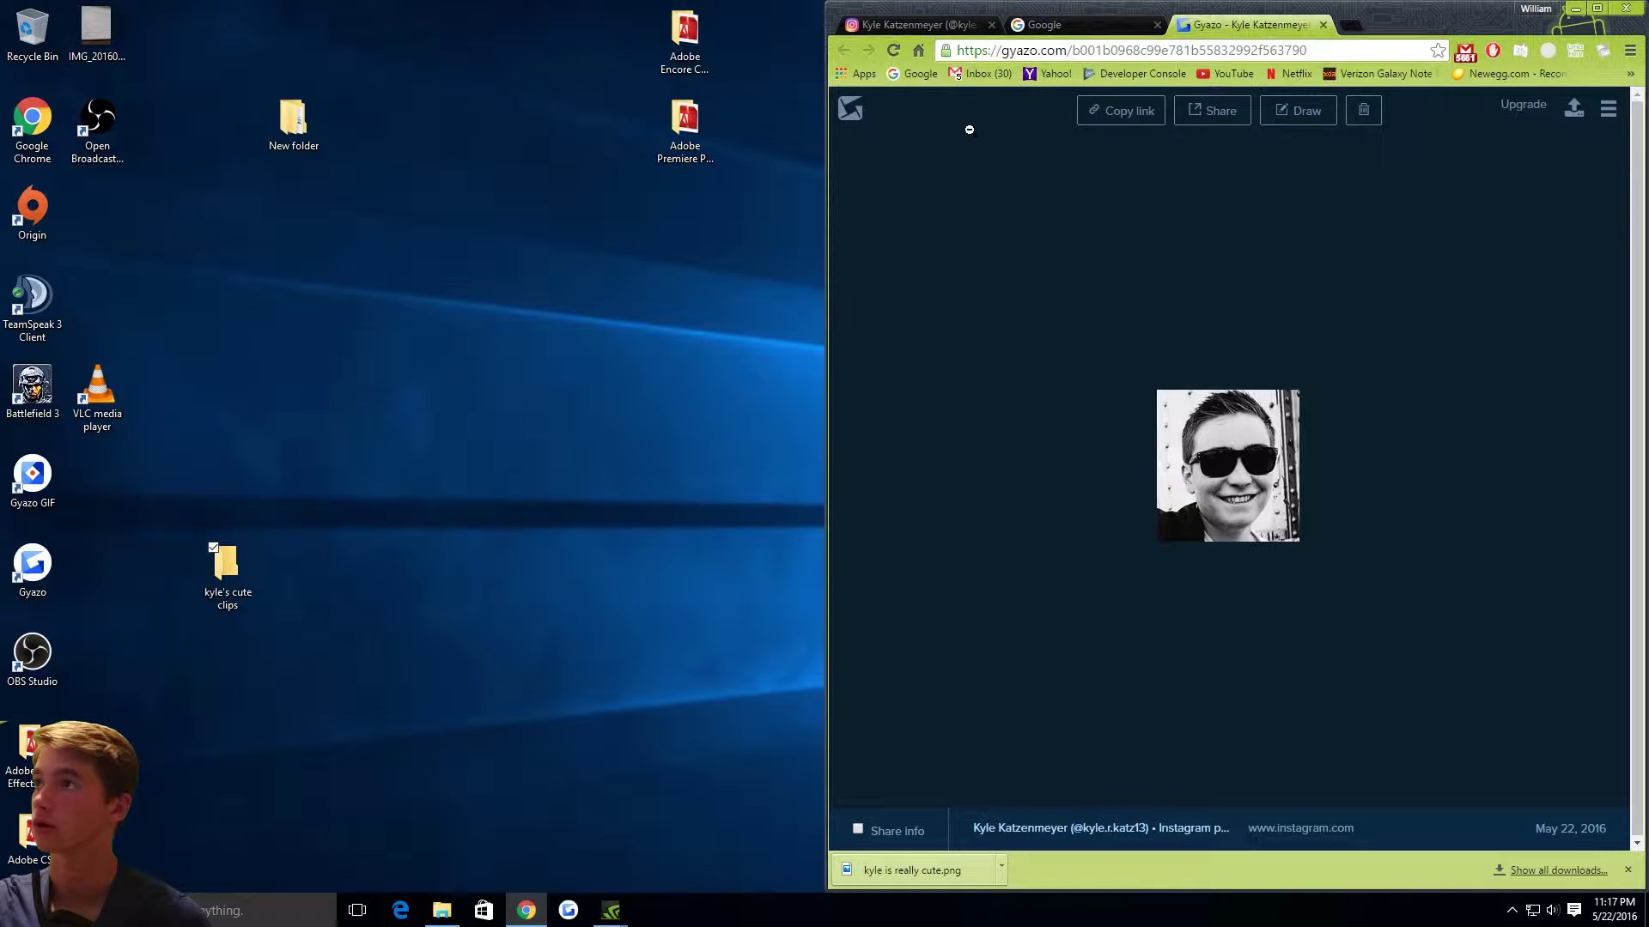
Step: Review the original Instagram photo and its cropped Gyazo capture, and open the saved picture from the Downloads folder
click(915, 24)
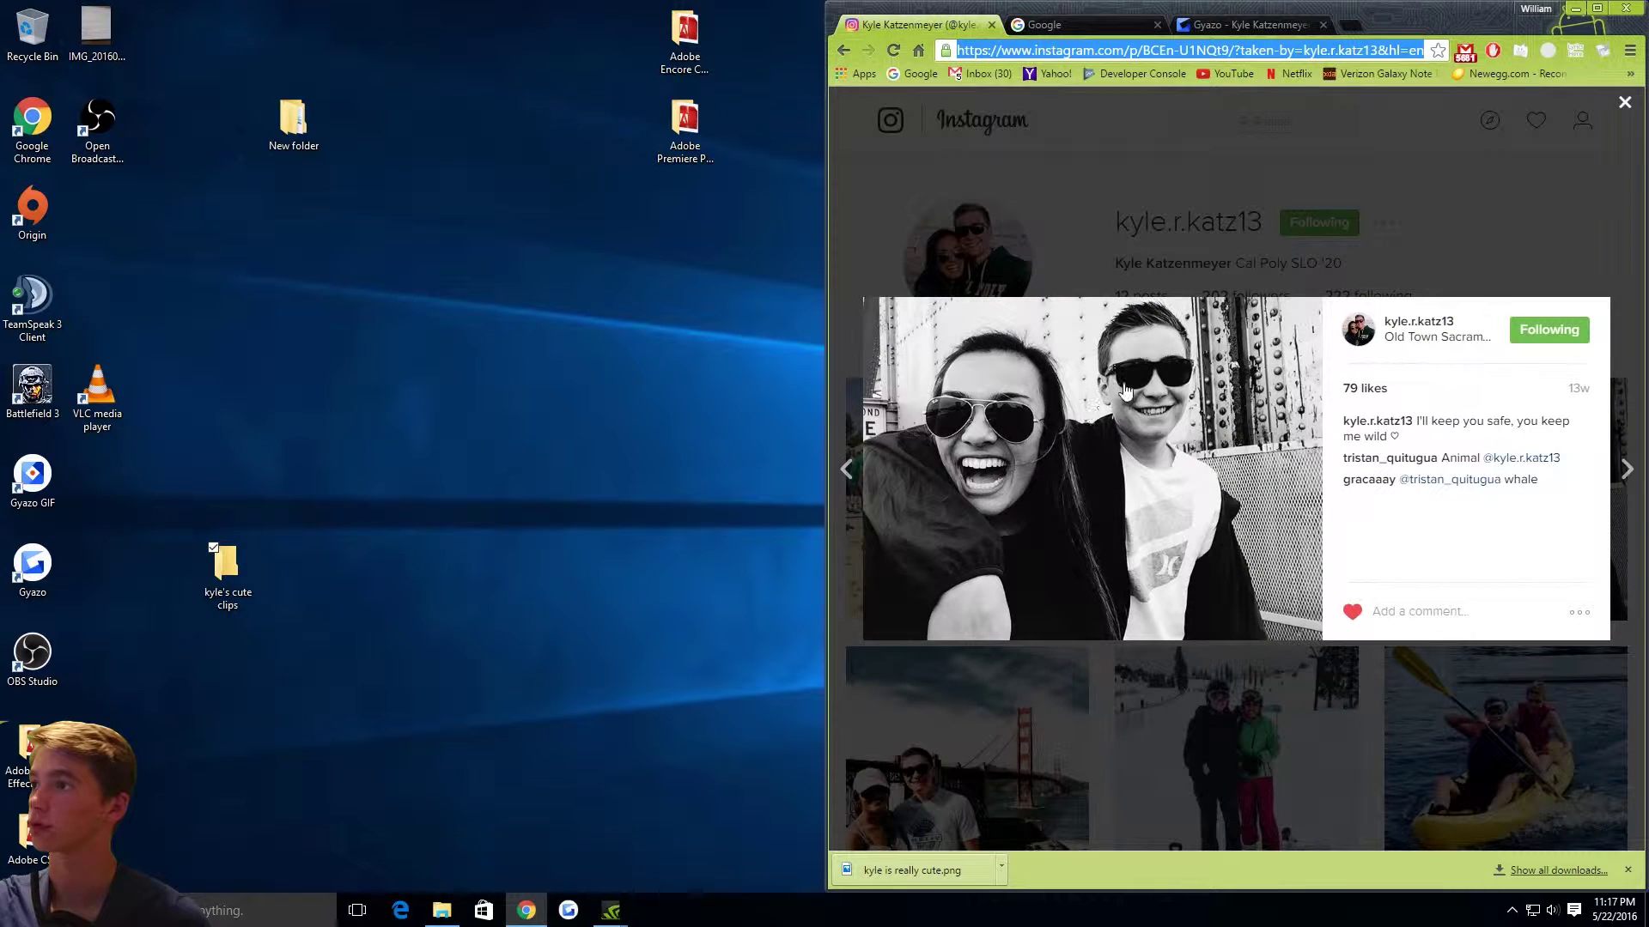
click(1266, 26)
click(441, 910)
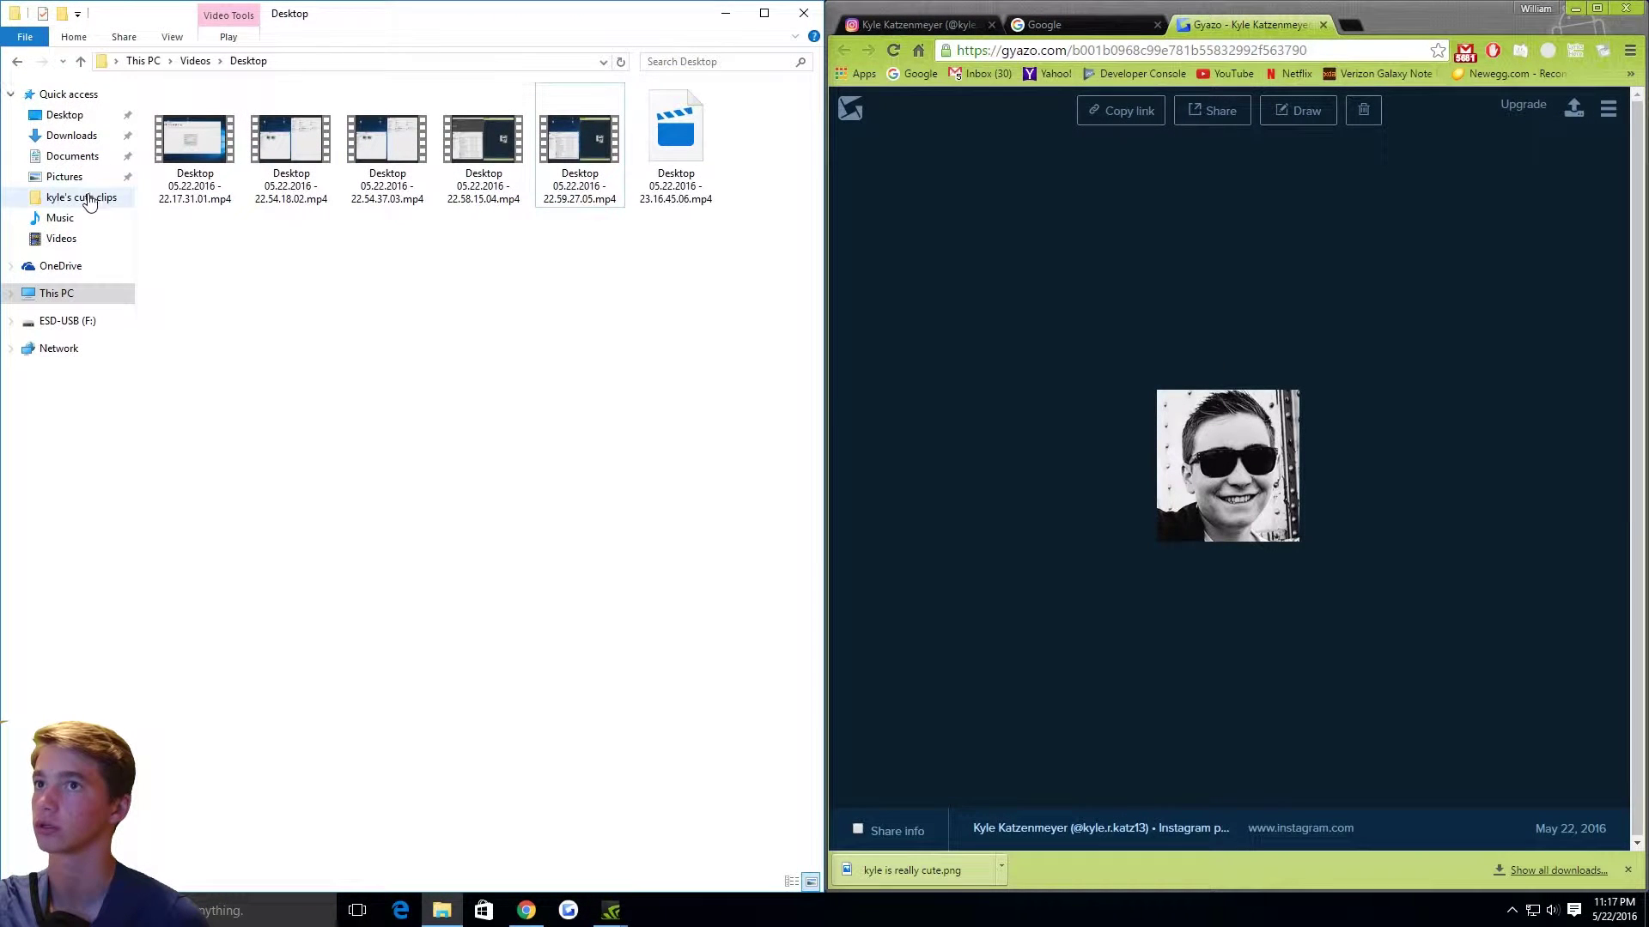
click(71, 135)
double_click(249, 112)
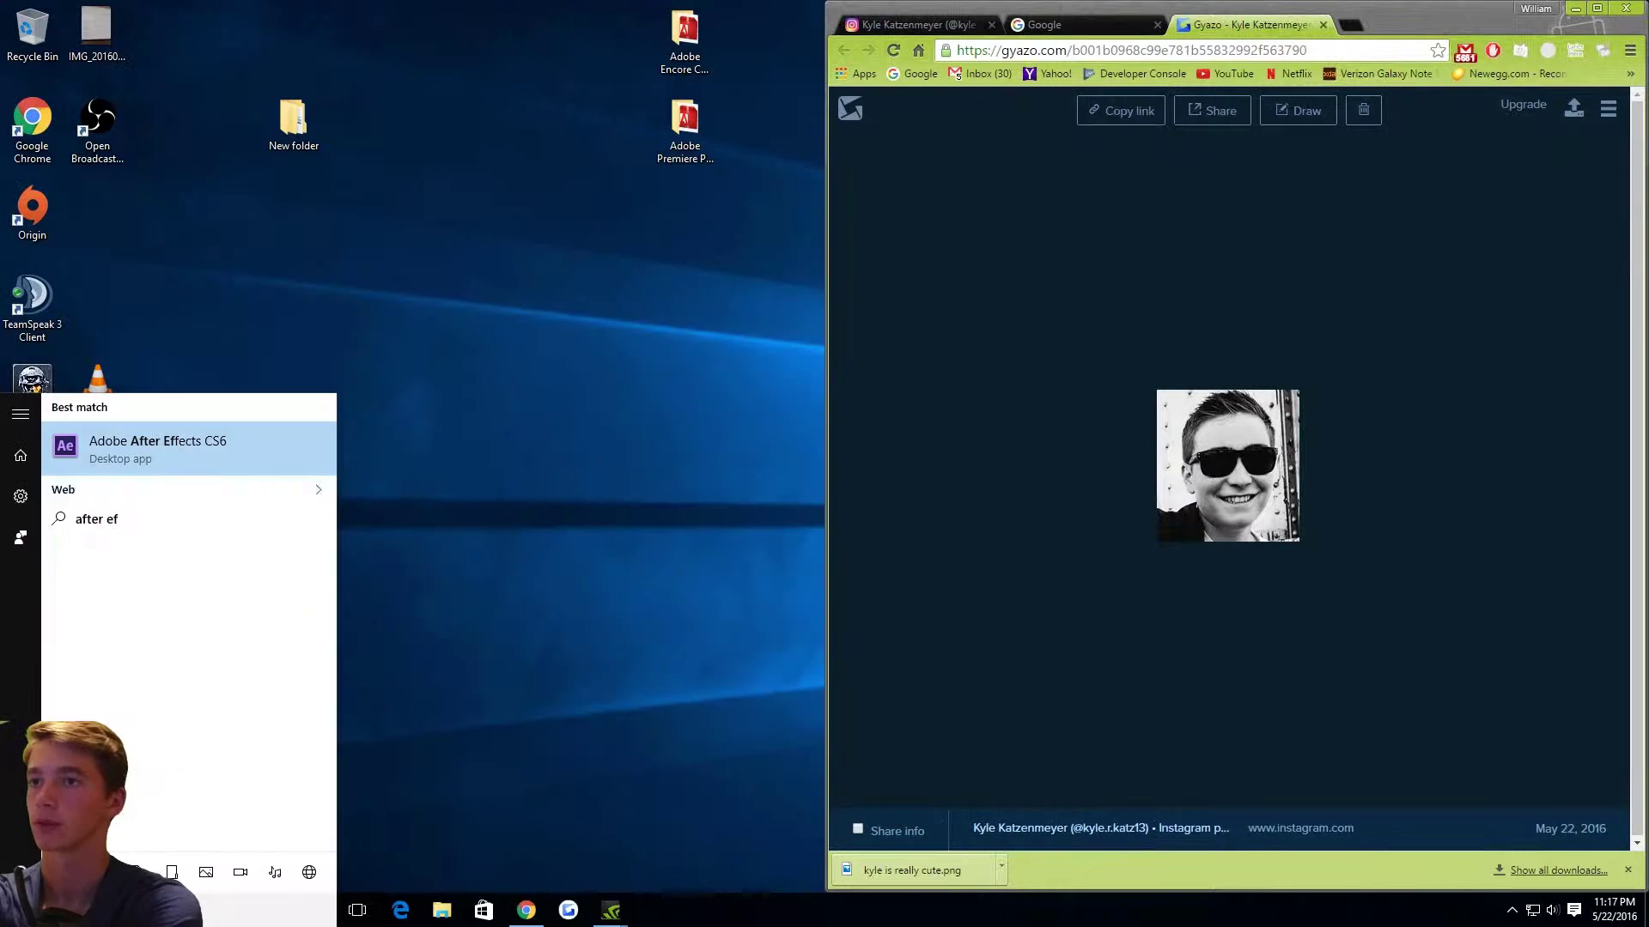
Step: Search the computer for After Effects CS6 and run it as administrator
text(fec)
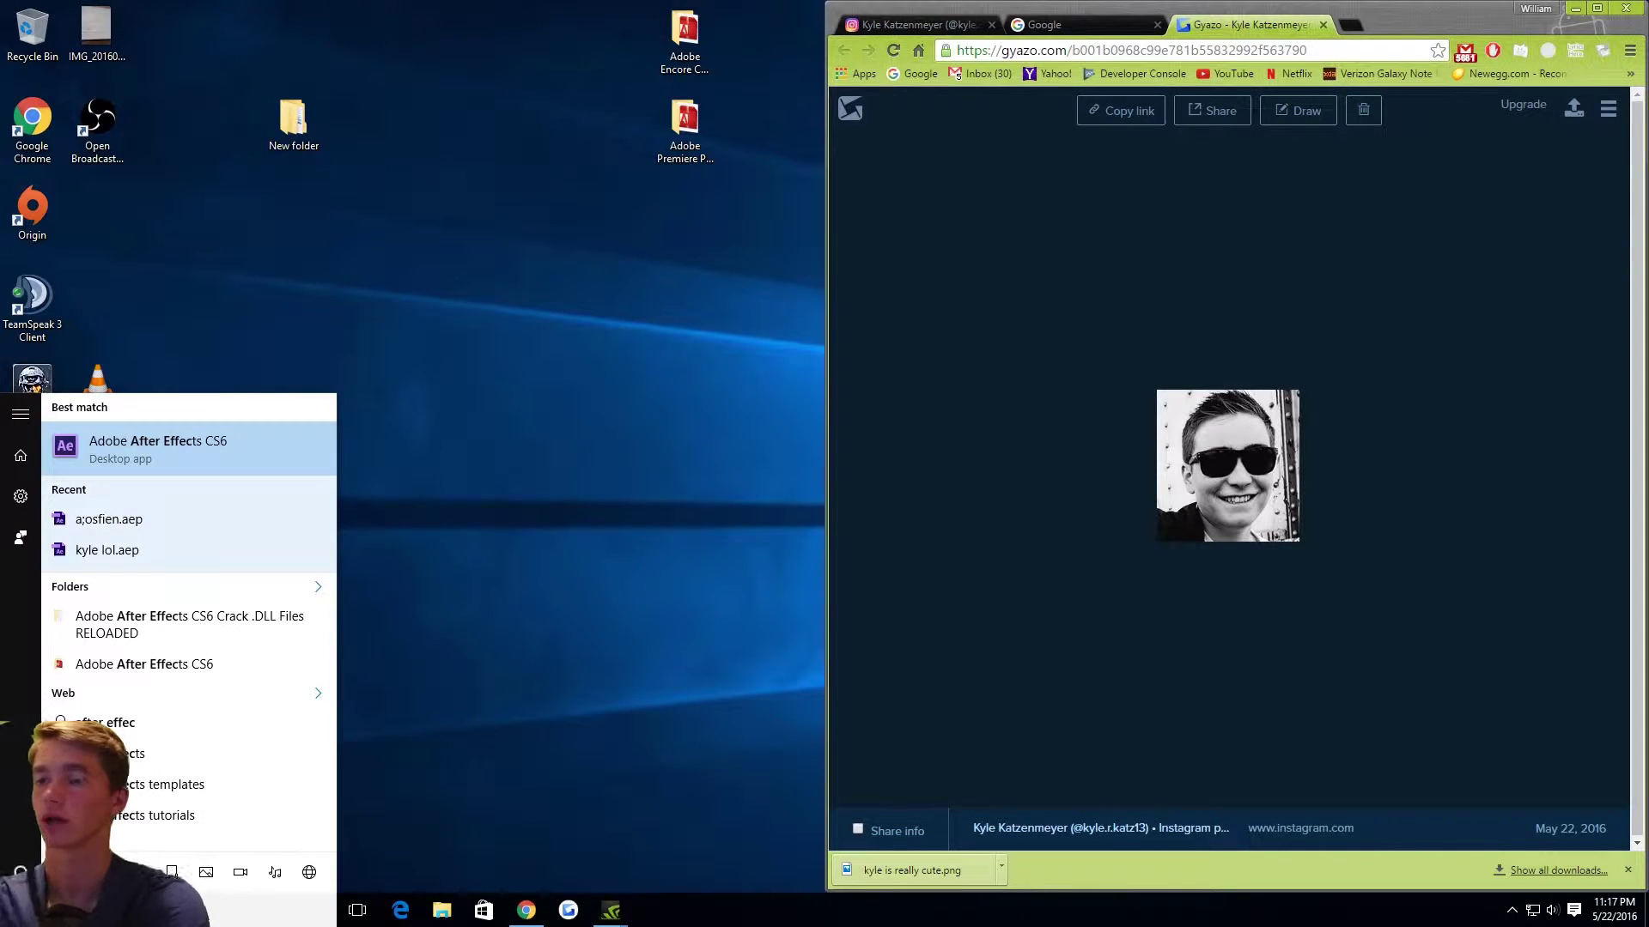
right_click(189, 455)
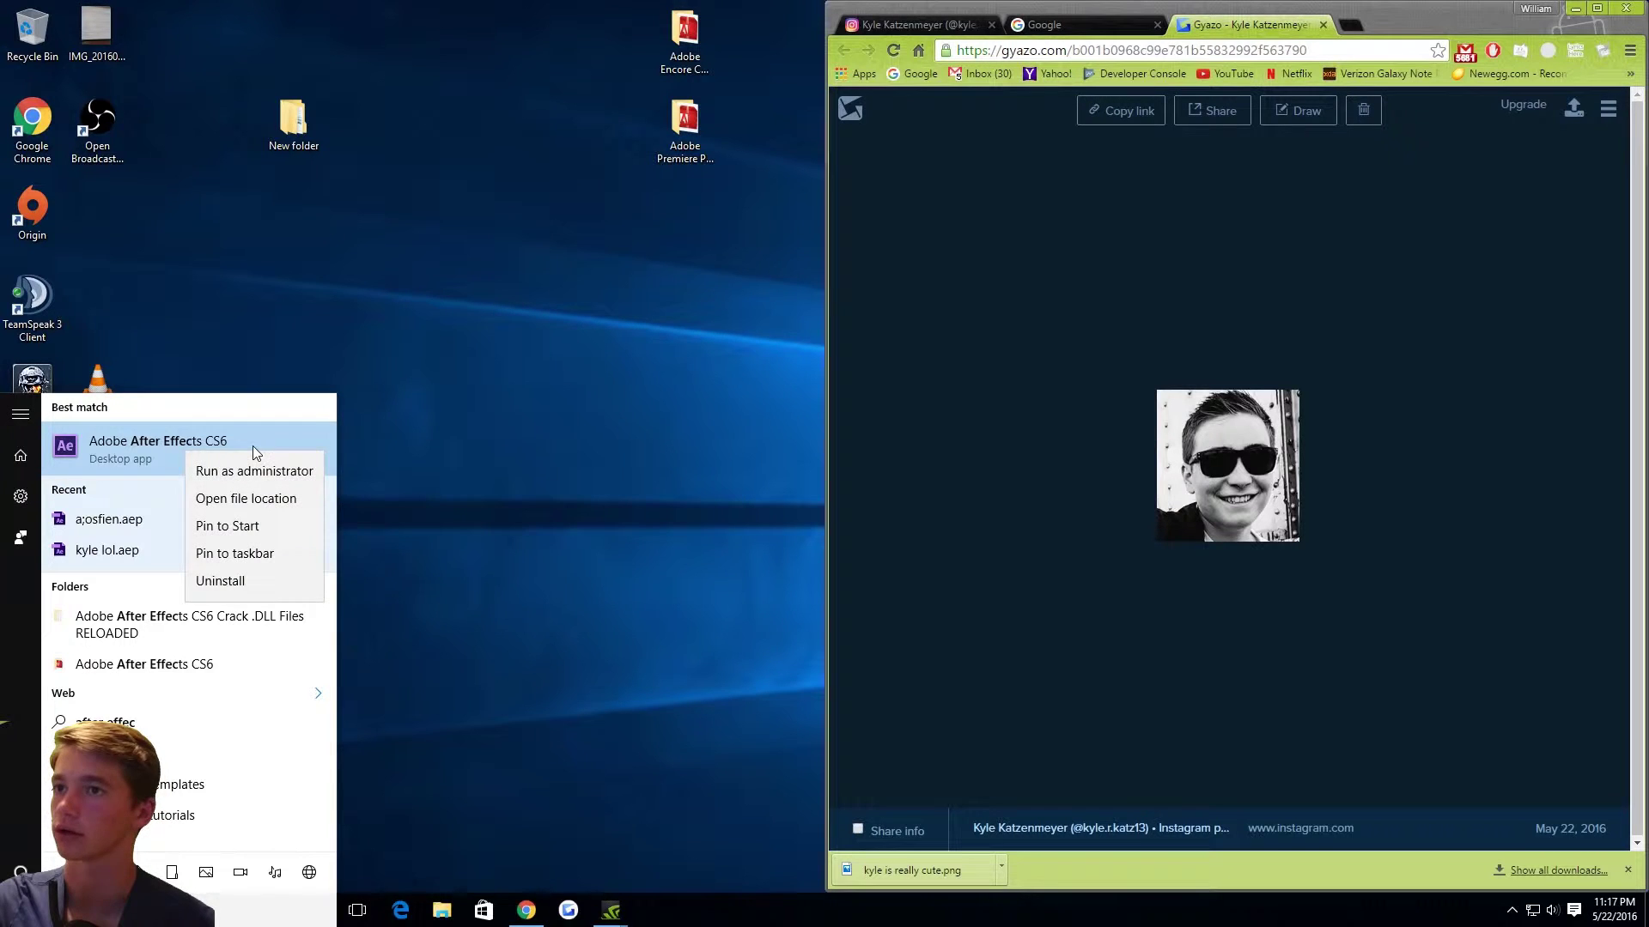
click(245, 469)
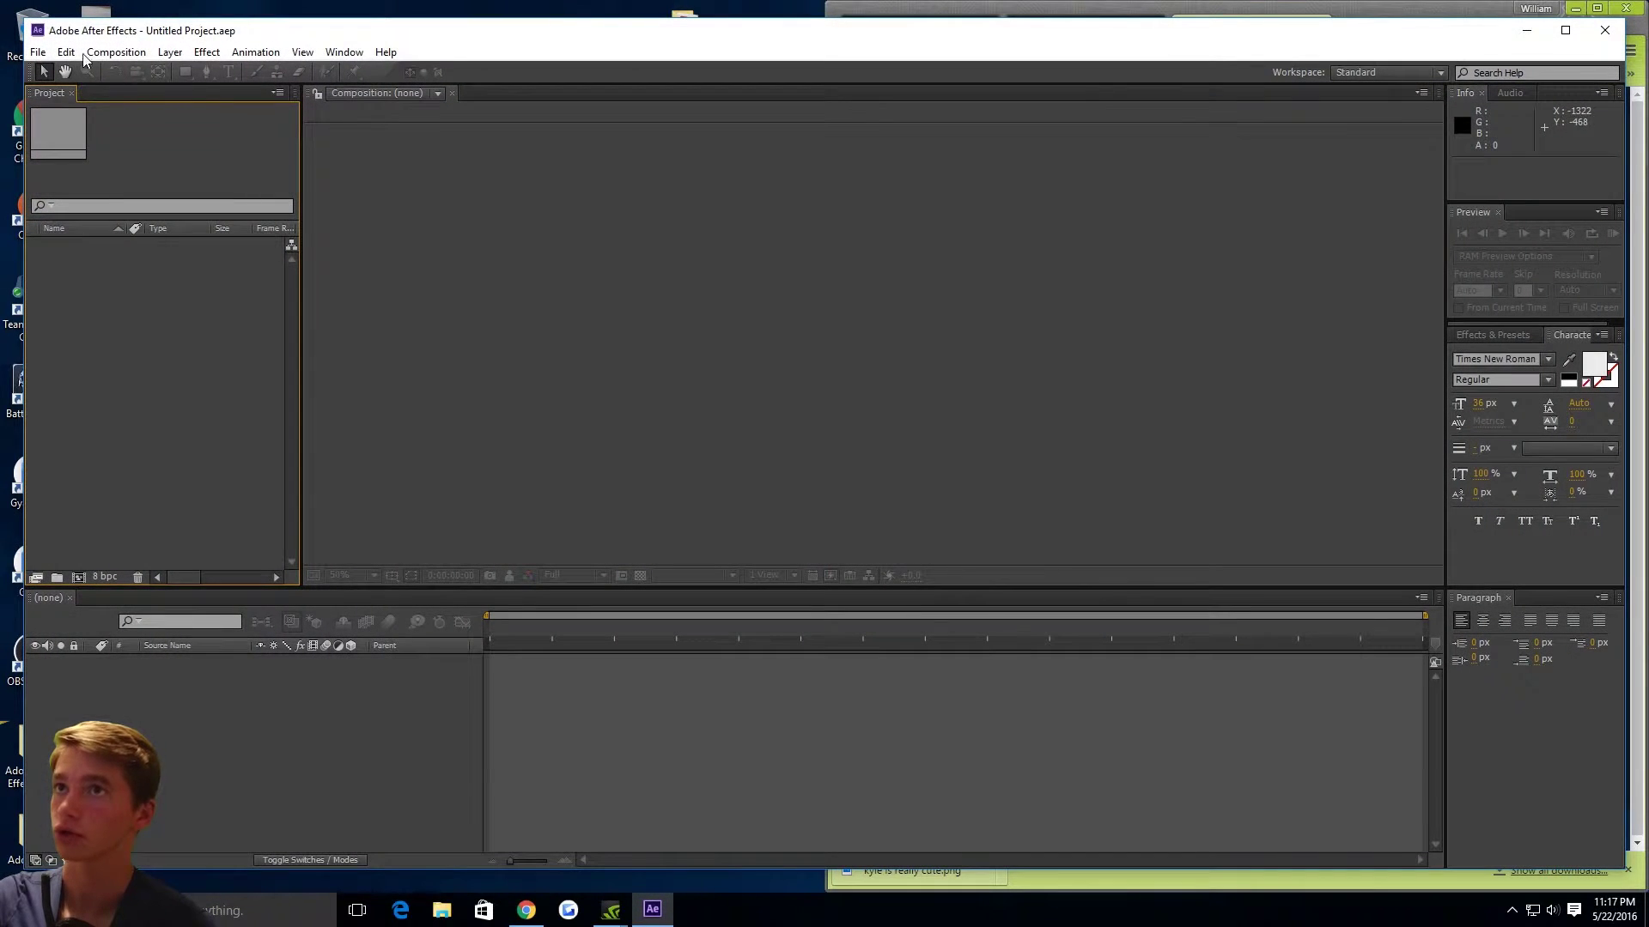
Step: Open the recent project a;osfien.aep
click(38, 52)
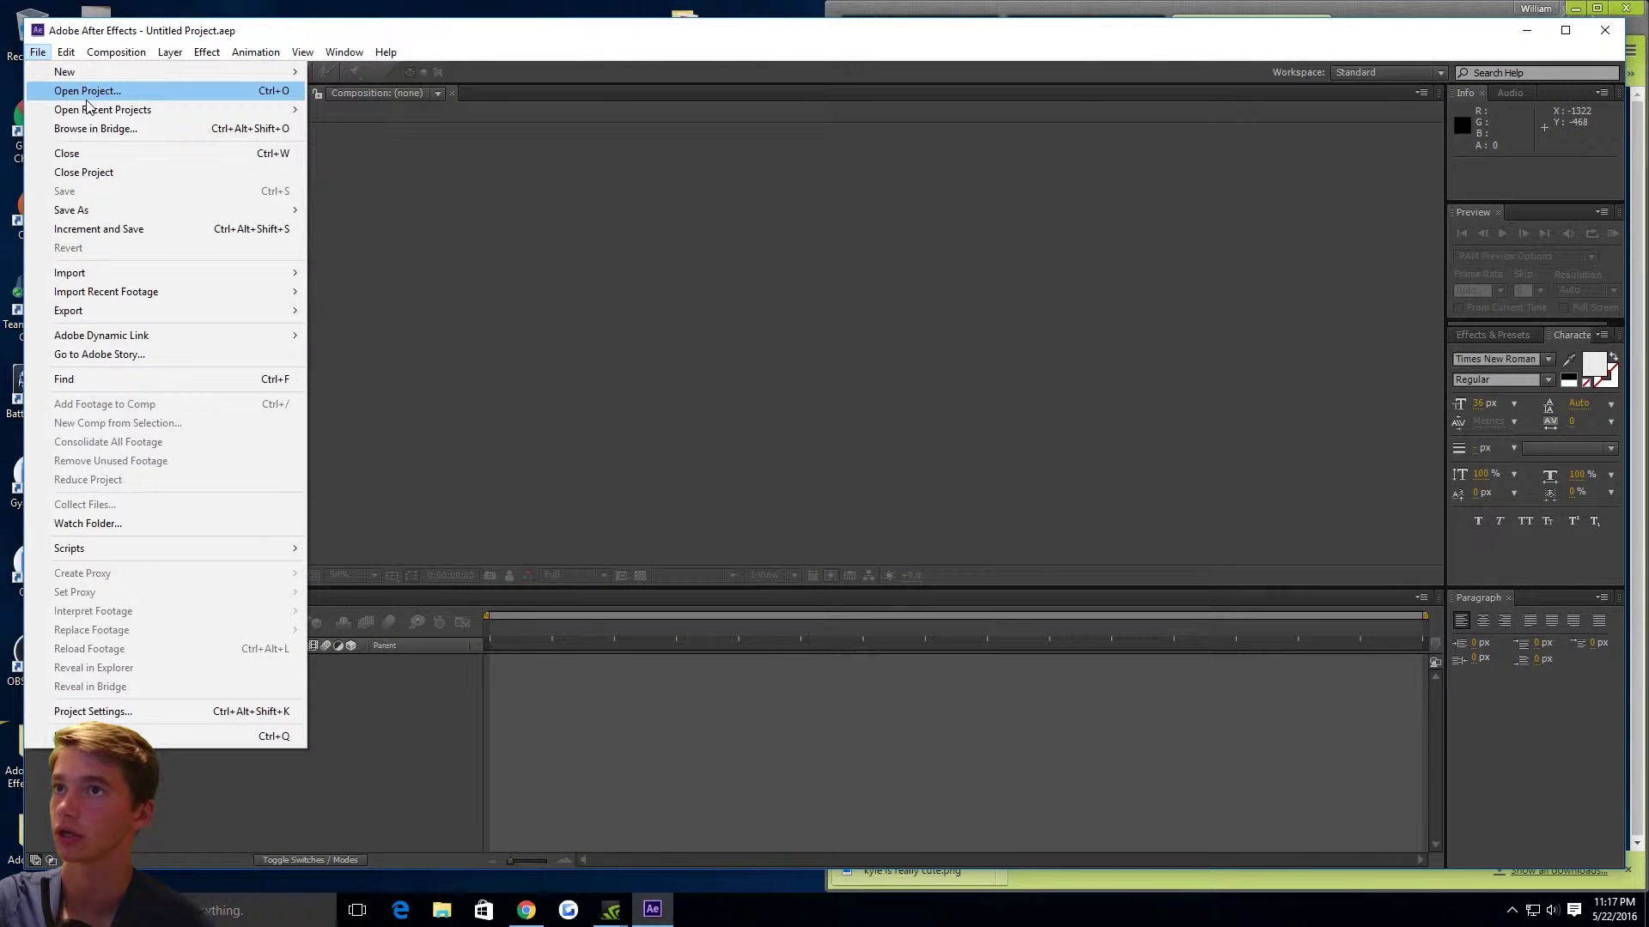
mouse_move(108, 110)
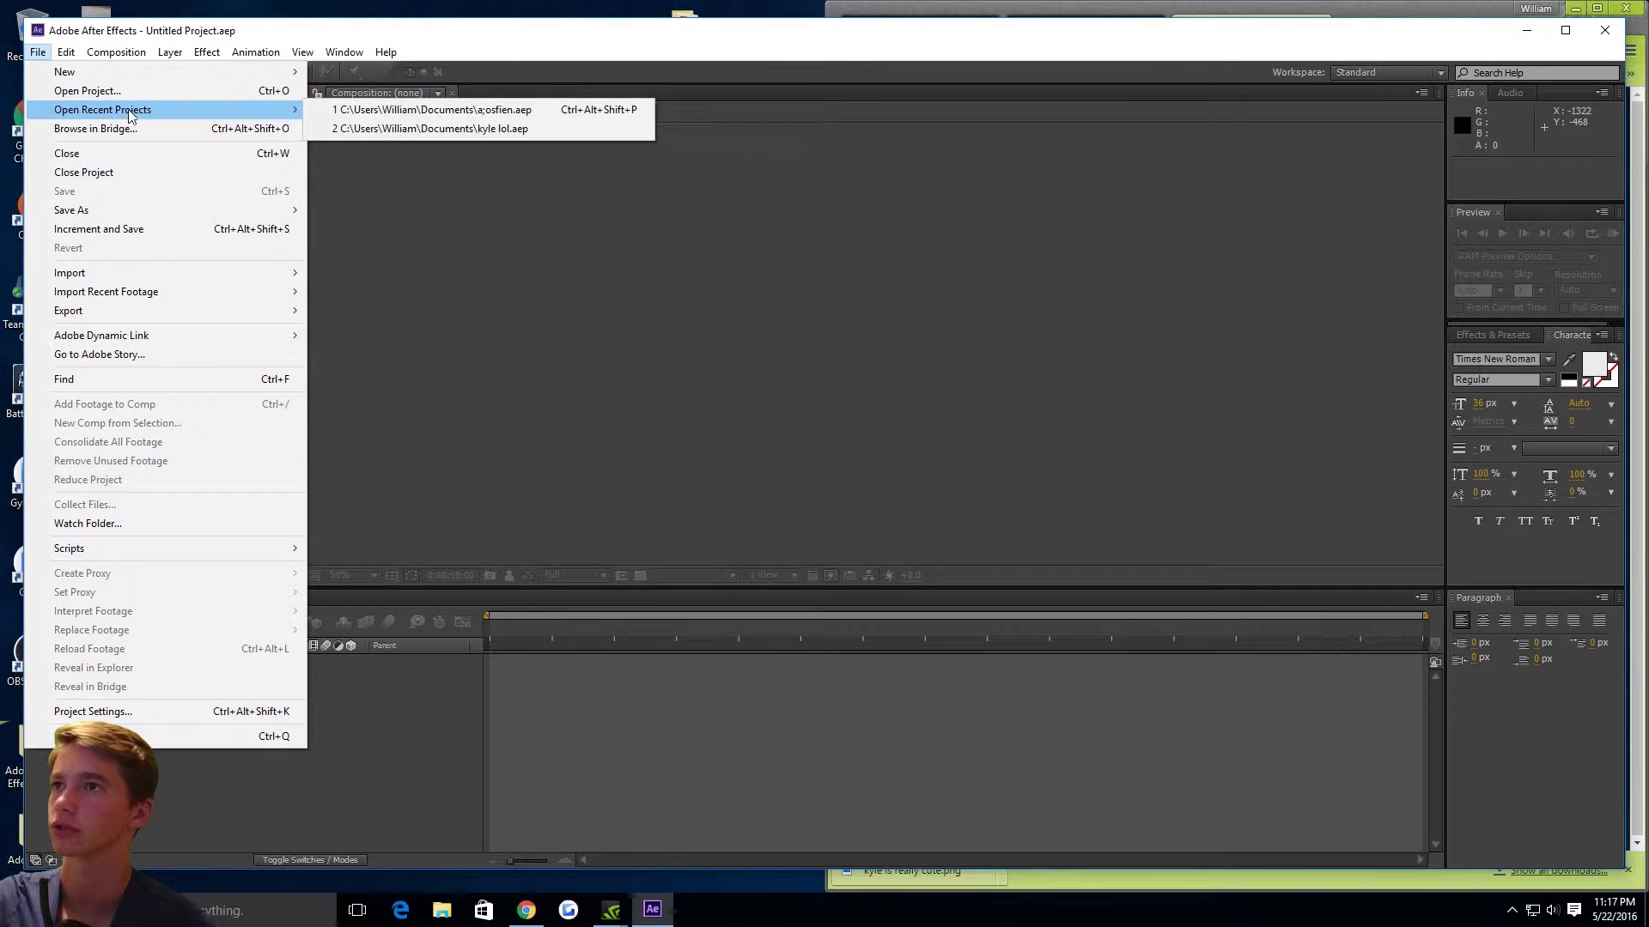
click(413, 110)
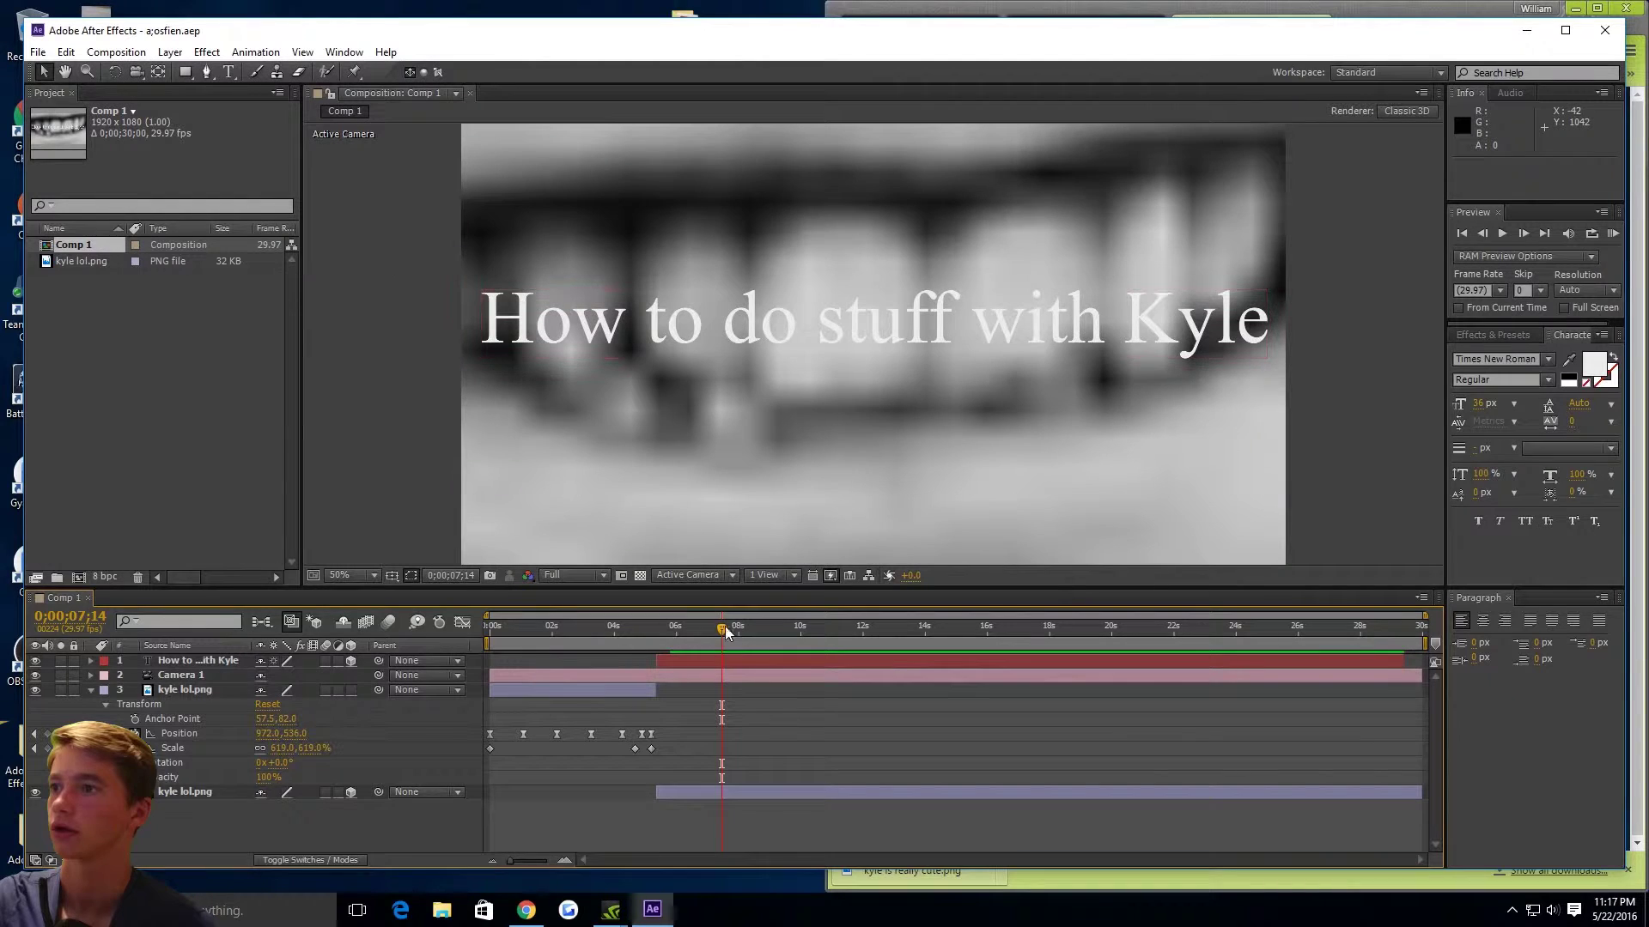
Step: Return Comp 1 to its first frame and examine the face layer's motion path and Position keyframes
drag(687, 631, 486, 630)
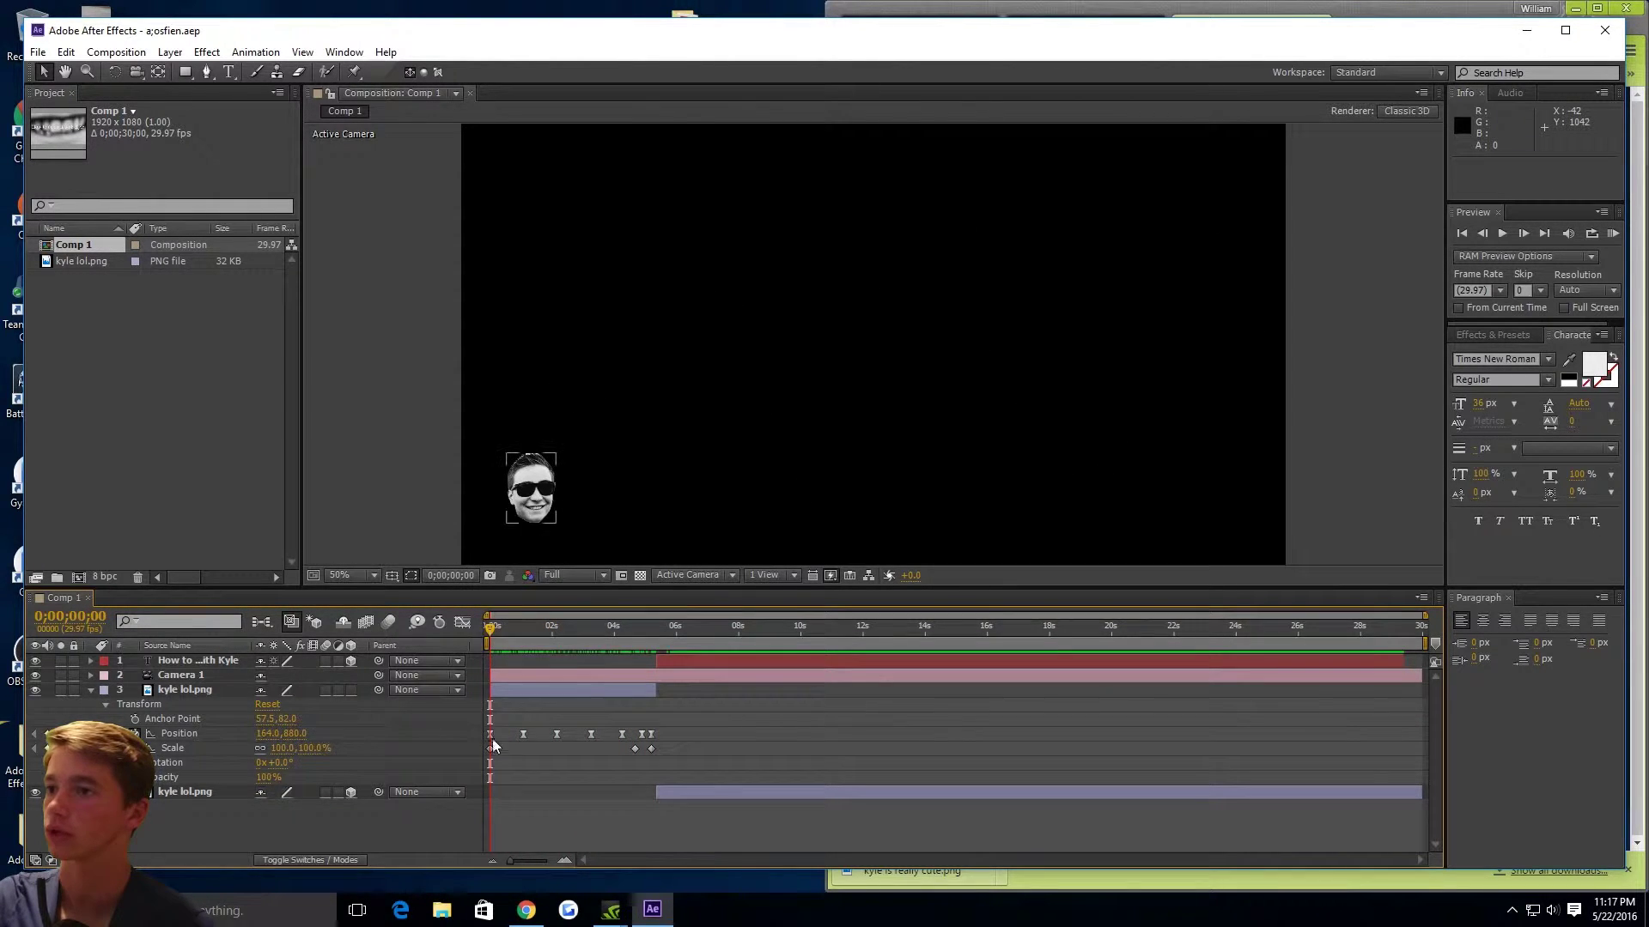
click(527, 486)
mouse_move(493, 631)
mouse_down()
mouse_move(651, 611)
mouse_move(489, 626)
mouse_up()
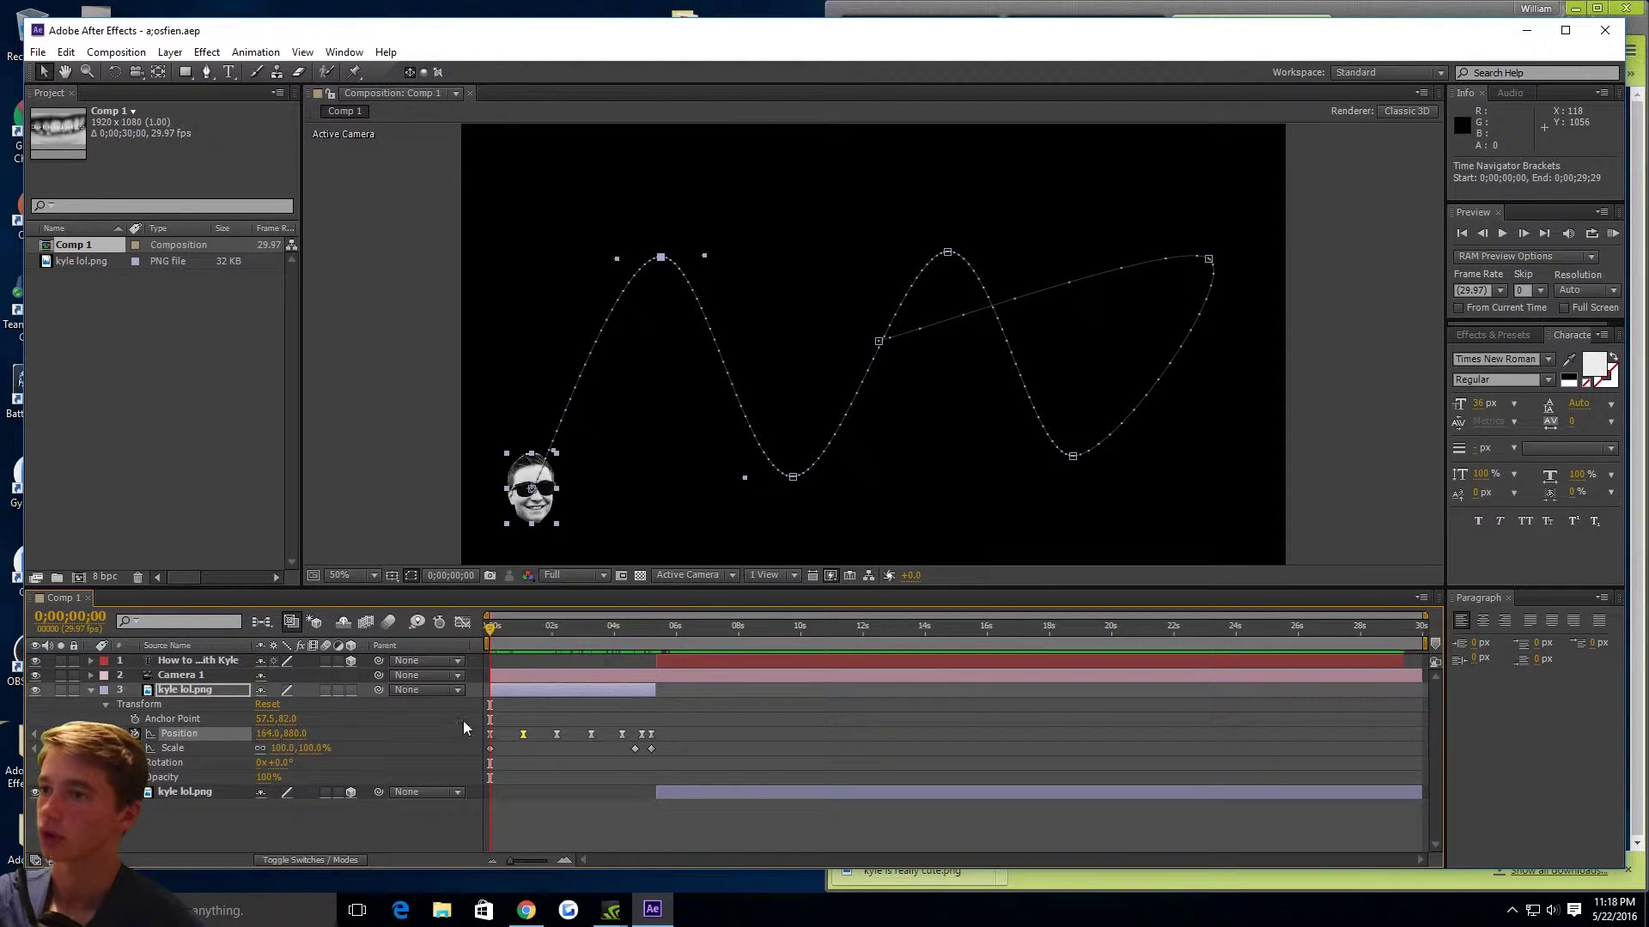
click(490, 736)
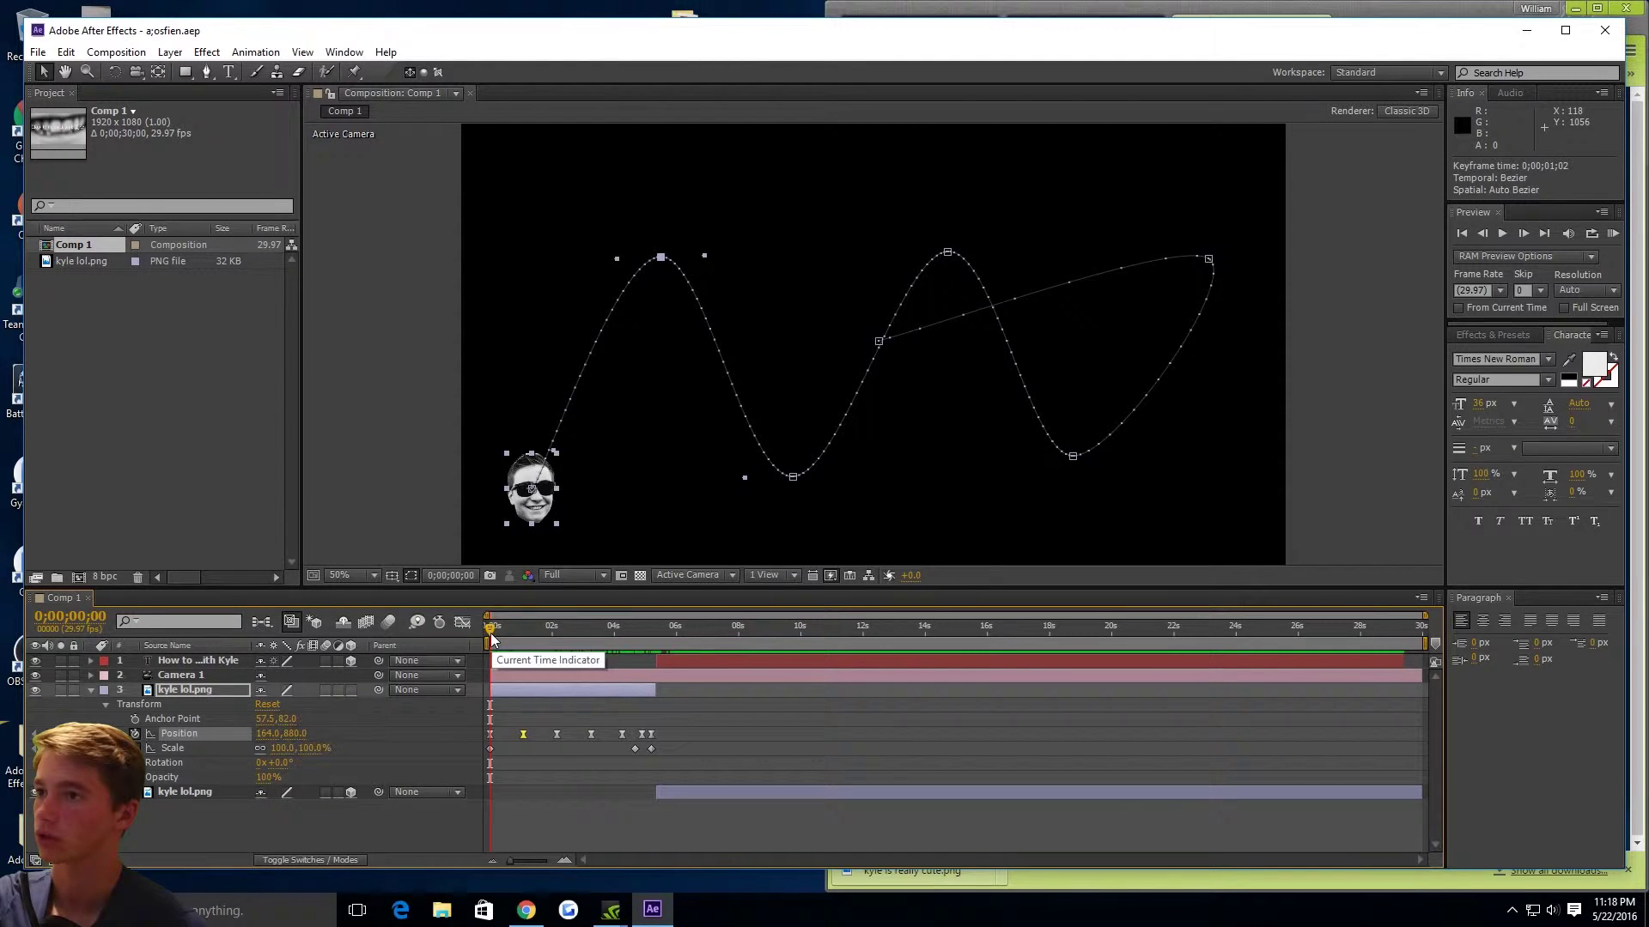
Step: Move the face layer's second Position keyframe earlier, to 0;00;00;13, and return to the first frame
drag(491, 634, 525, 629)
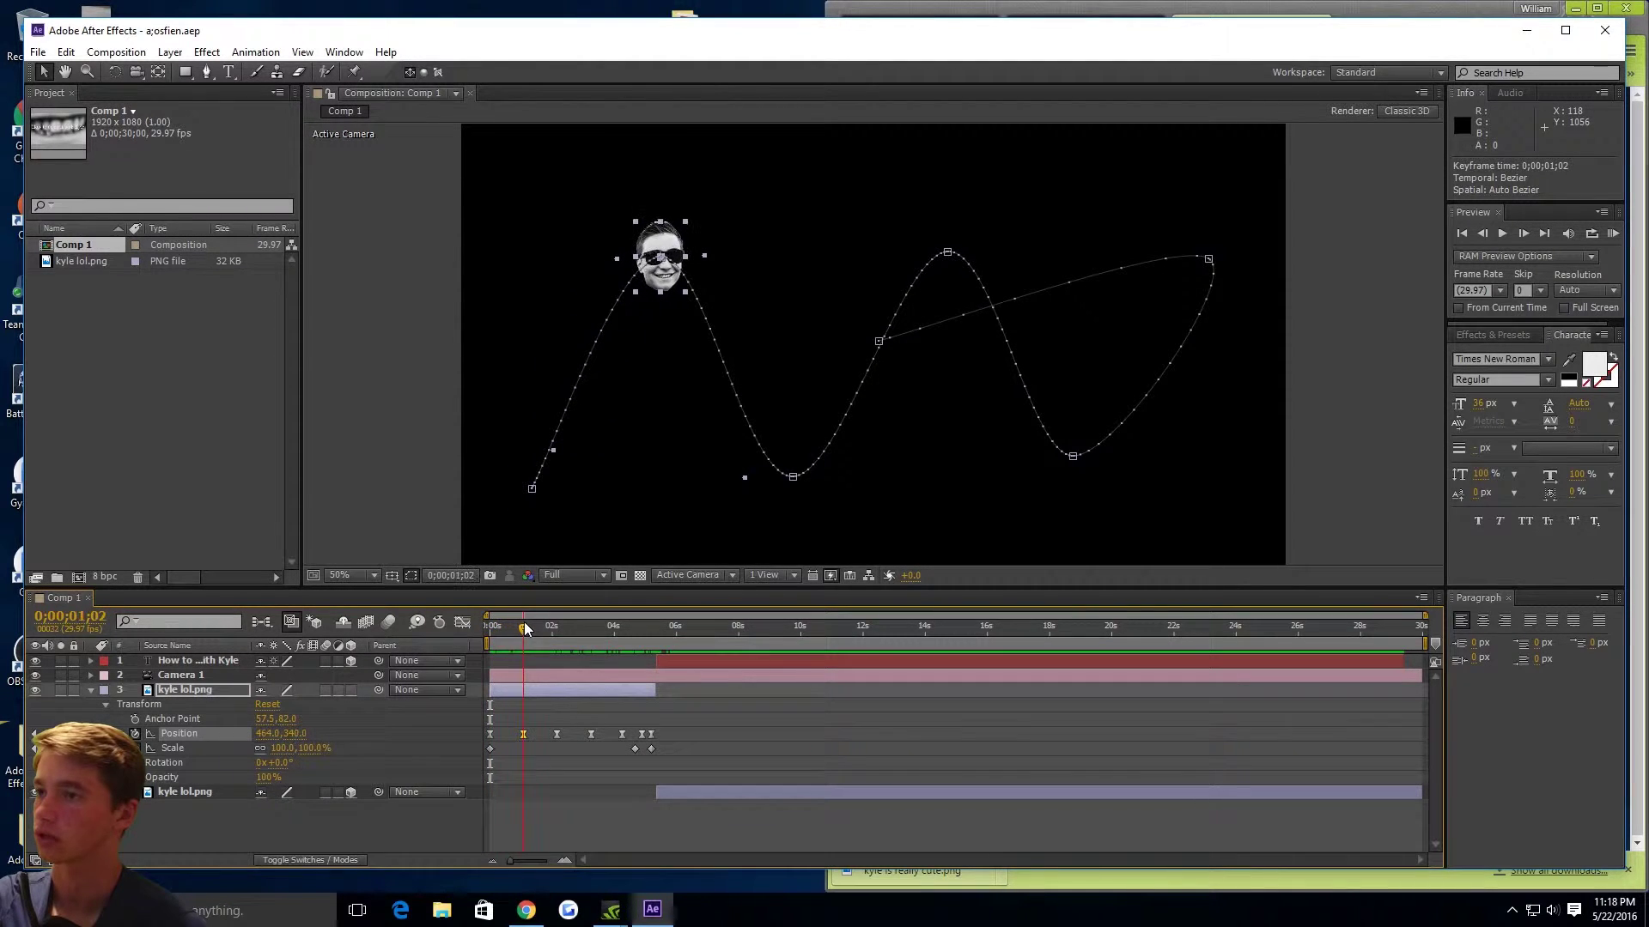
drag(526, 630, 504, 633)
drag(525, 737, 503, 736)
drag(505, 636, 491, 630)
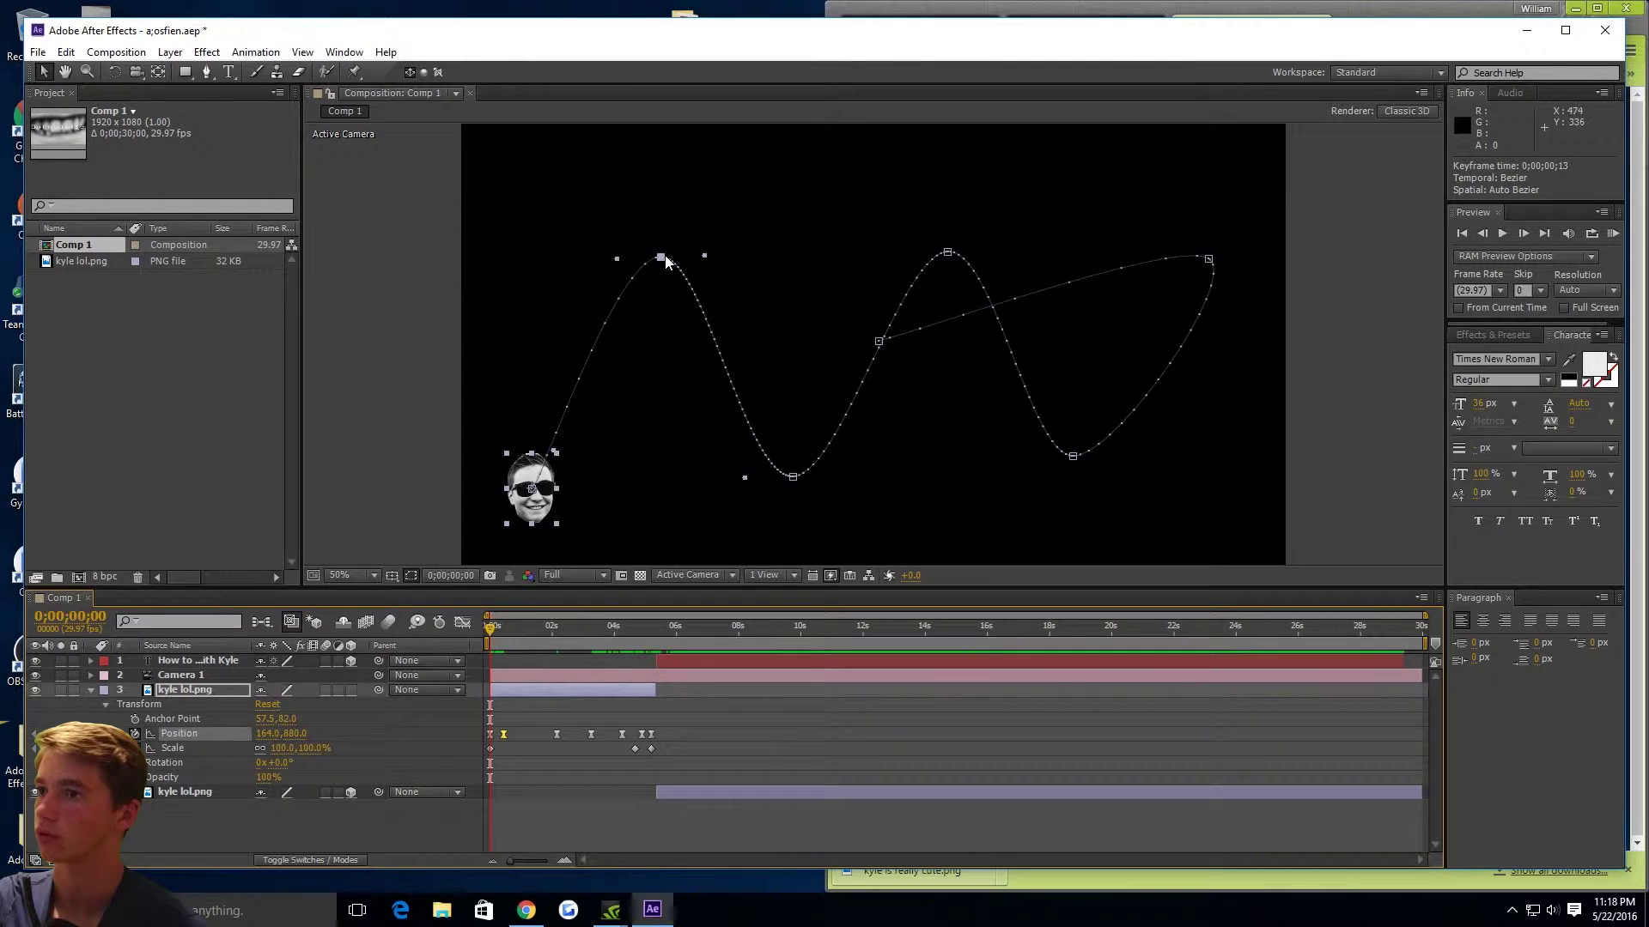
Step: Try a lower position for the face at the second Position keyframe and undo the change
drag(491, 631, 505, 631)
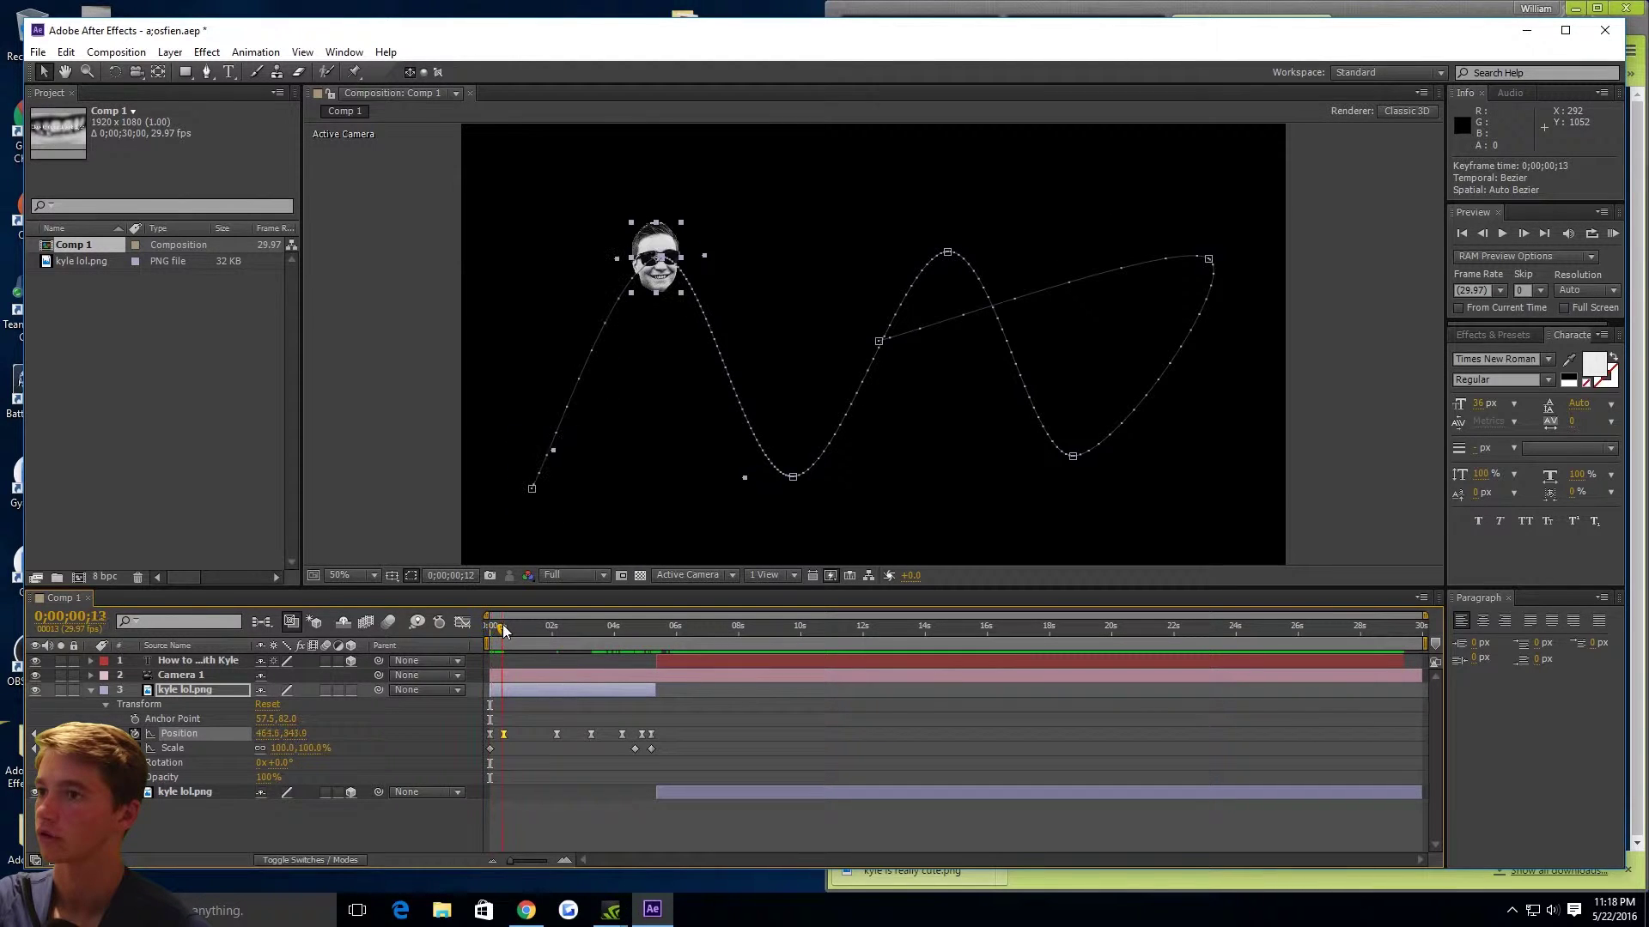
drag(661, 265, 649, 449)
mouse_move(503, 634)
mouse_down()
mouse_move(582, 629)
mouse_move(508, 640)
mouse_up()
key(ctrl+z)
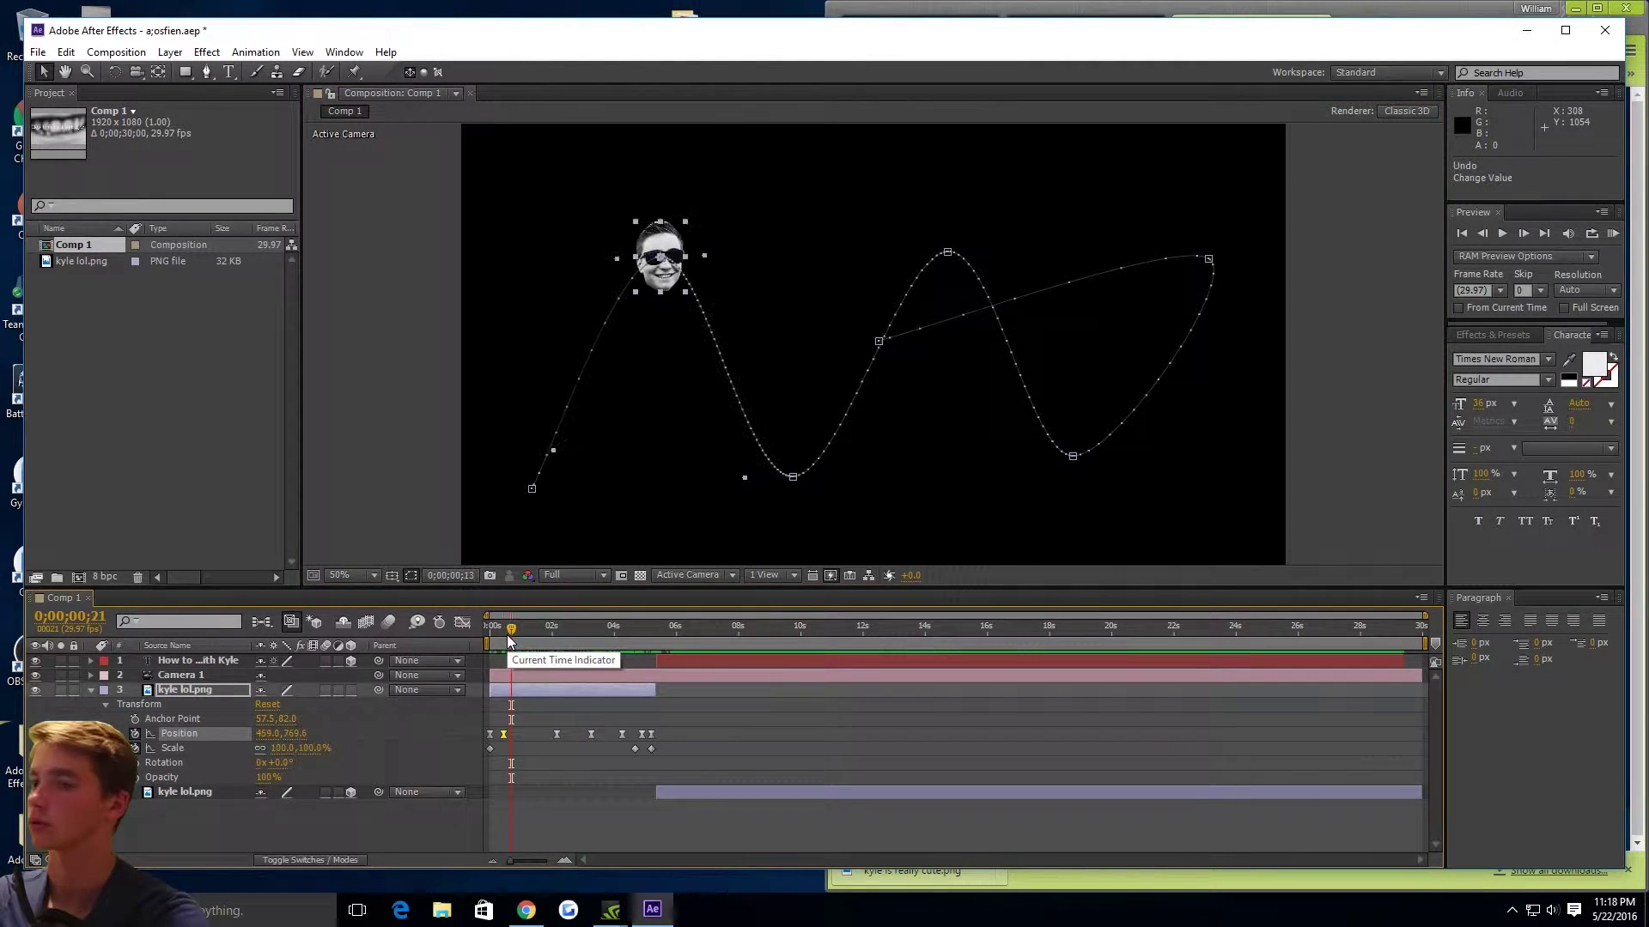
Step: Save the project and review the face layer's scale-up around its second Scale keyframe, through 0;00;05;13
key(ctrl+s)
drag(516, 625, 621, 616)
click(635, 749)
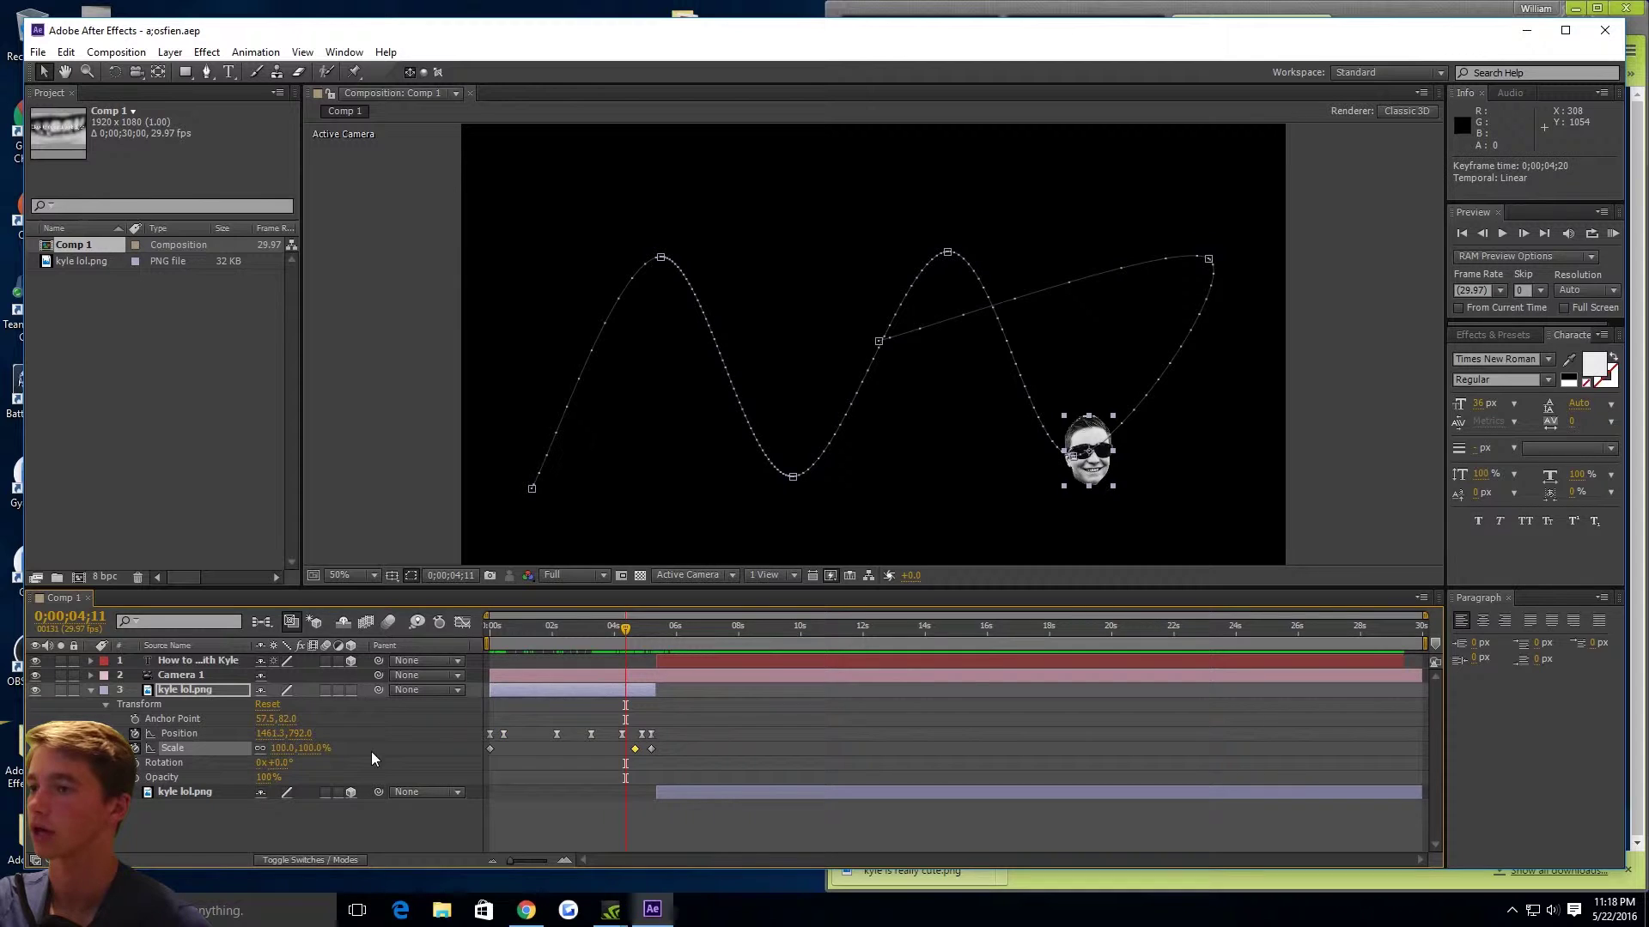
drag(625, 629, 659, 633)
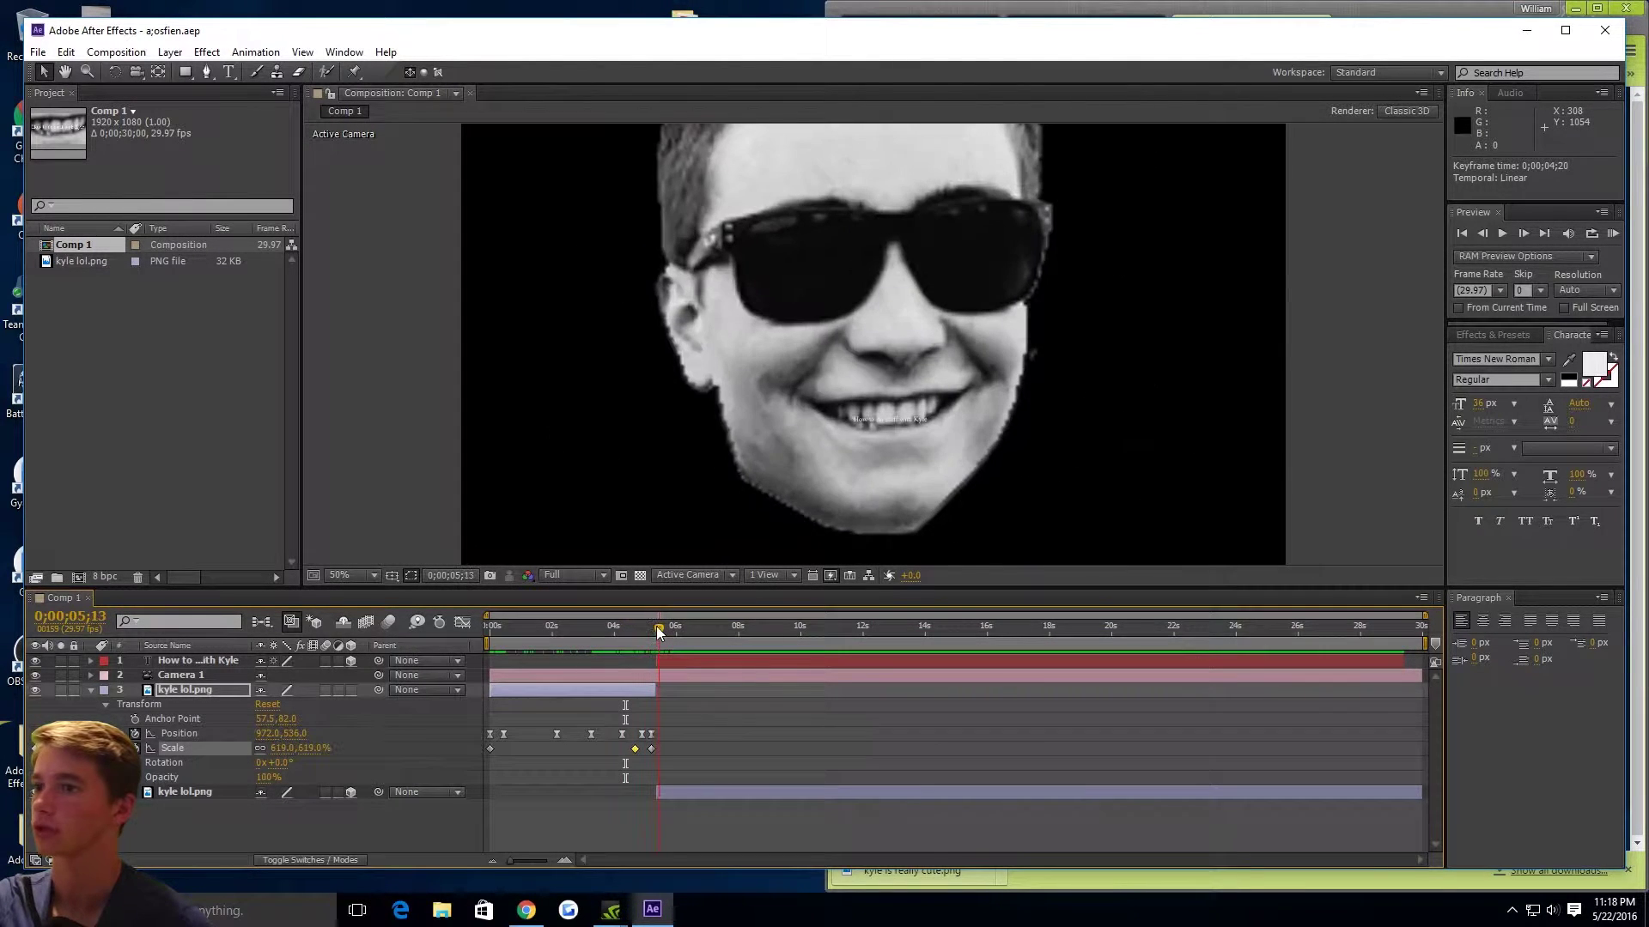
Step: Select the lower face layer and switch the composition viewer to the 4 Views layout
click(214, 794)
click(764, 574)
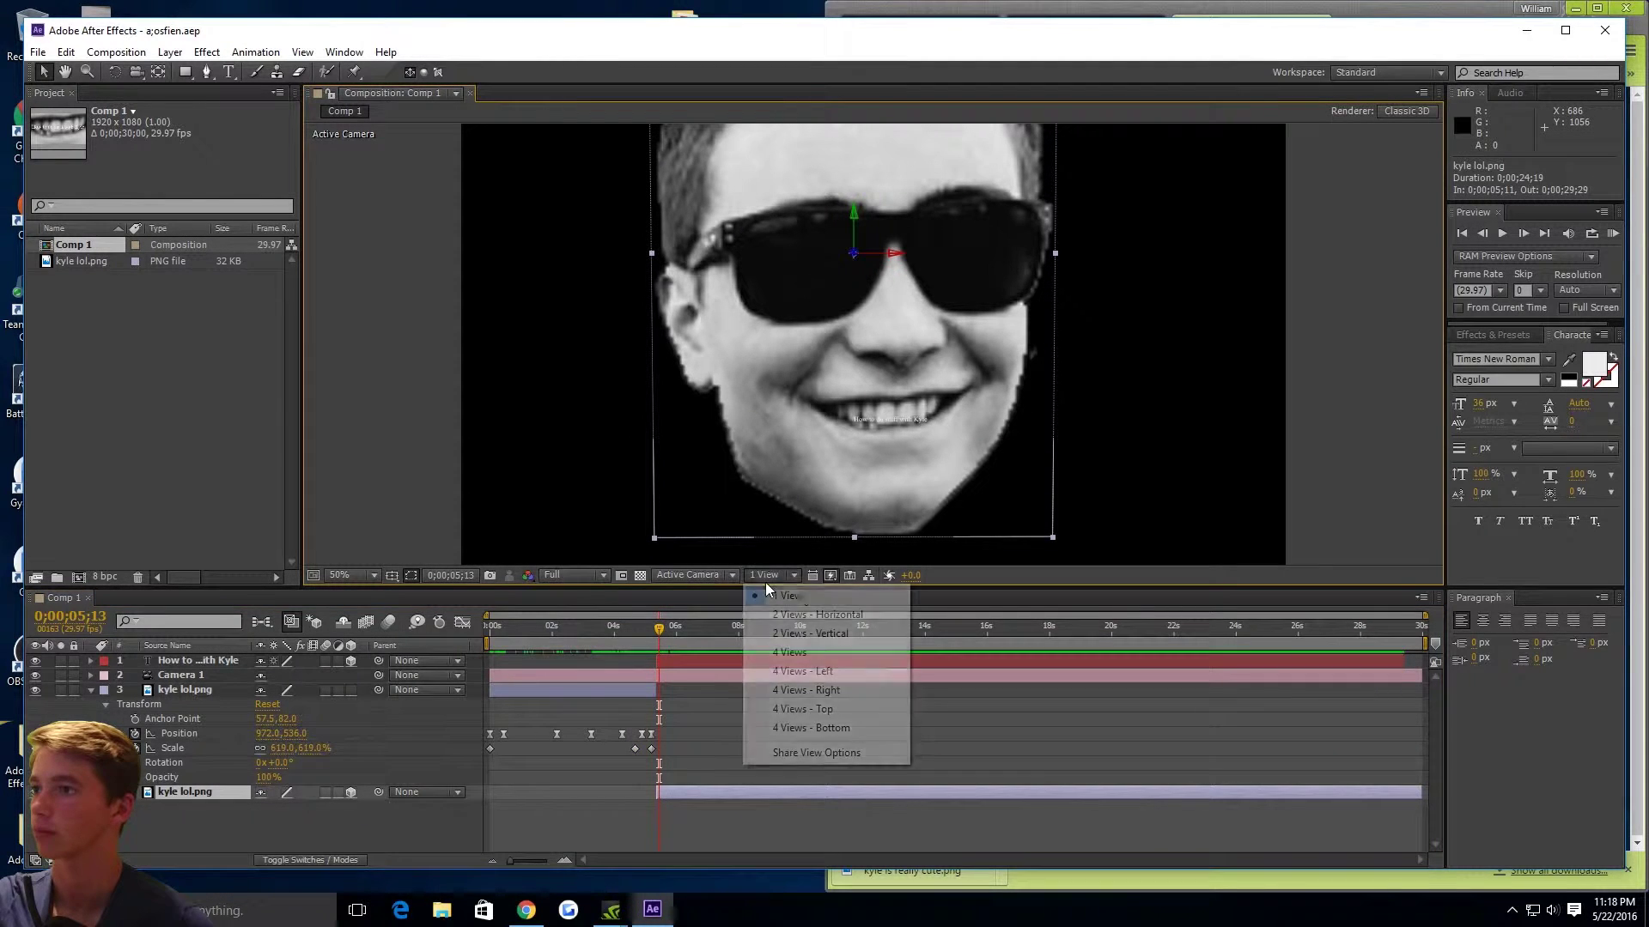
click(834, 661)
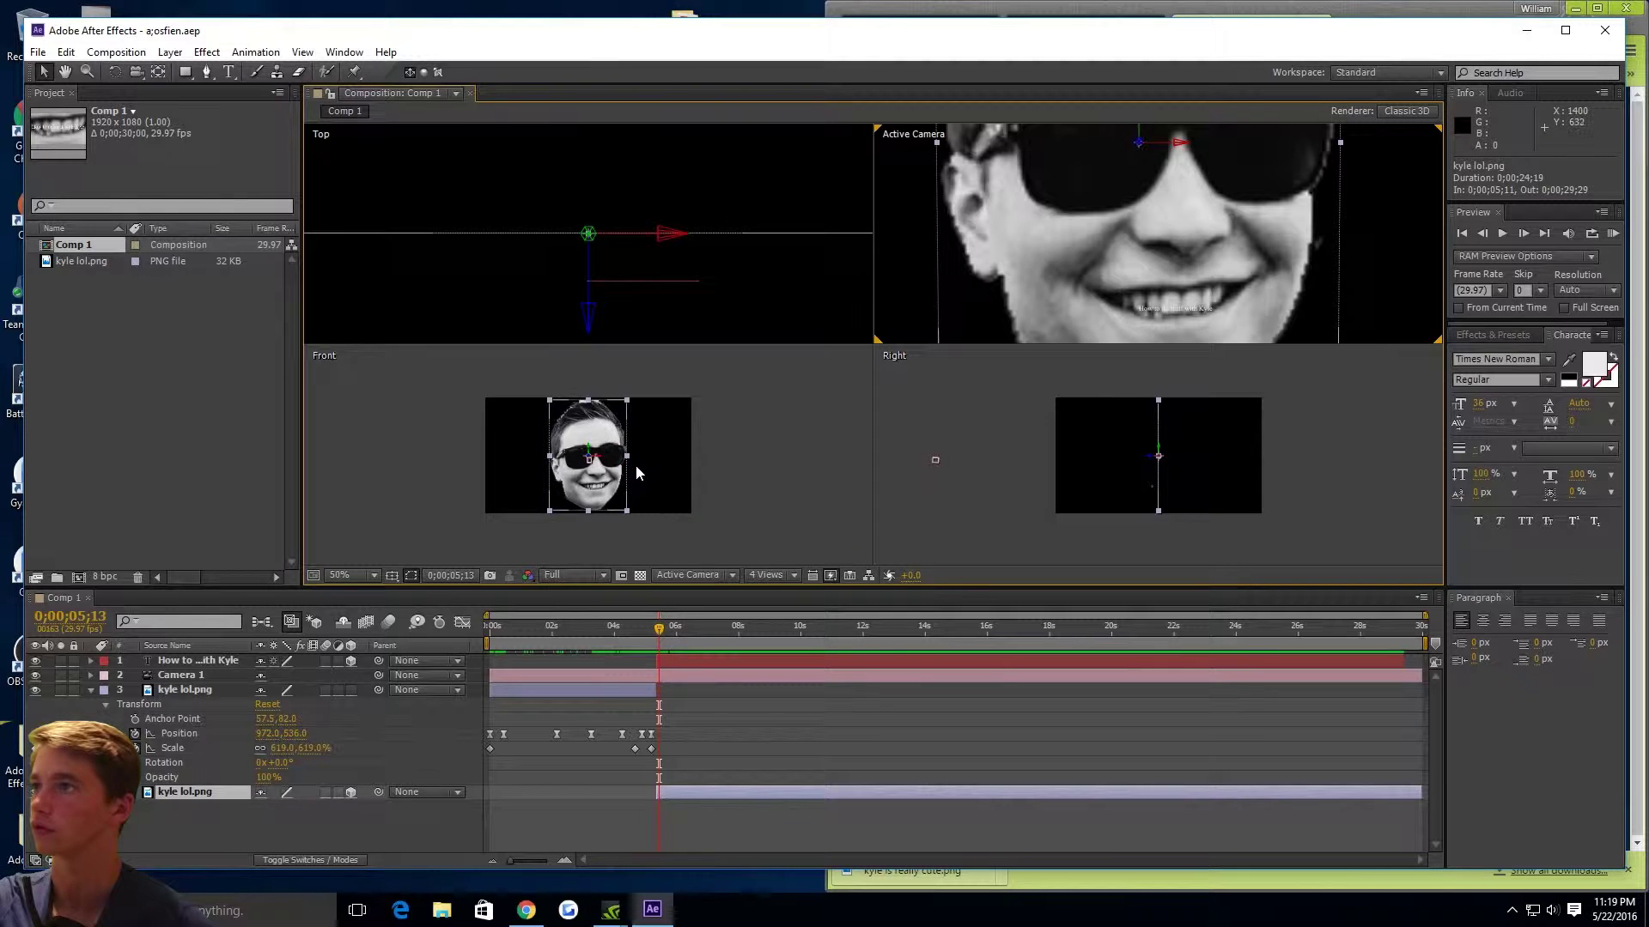
click(504, 468)
click(1053, 281)
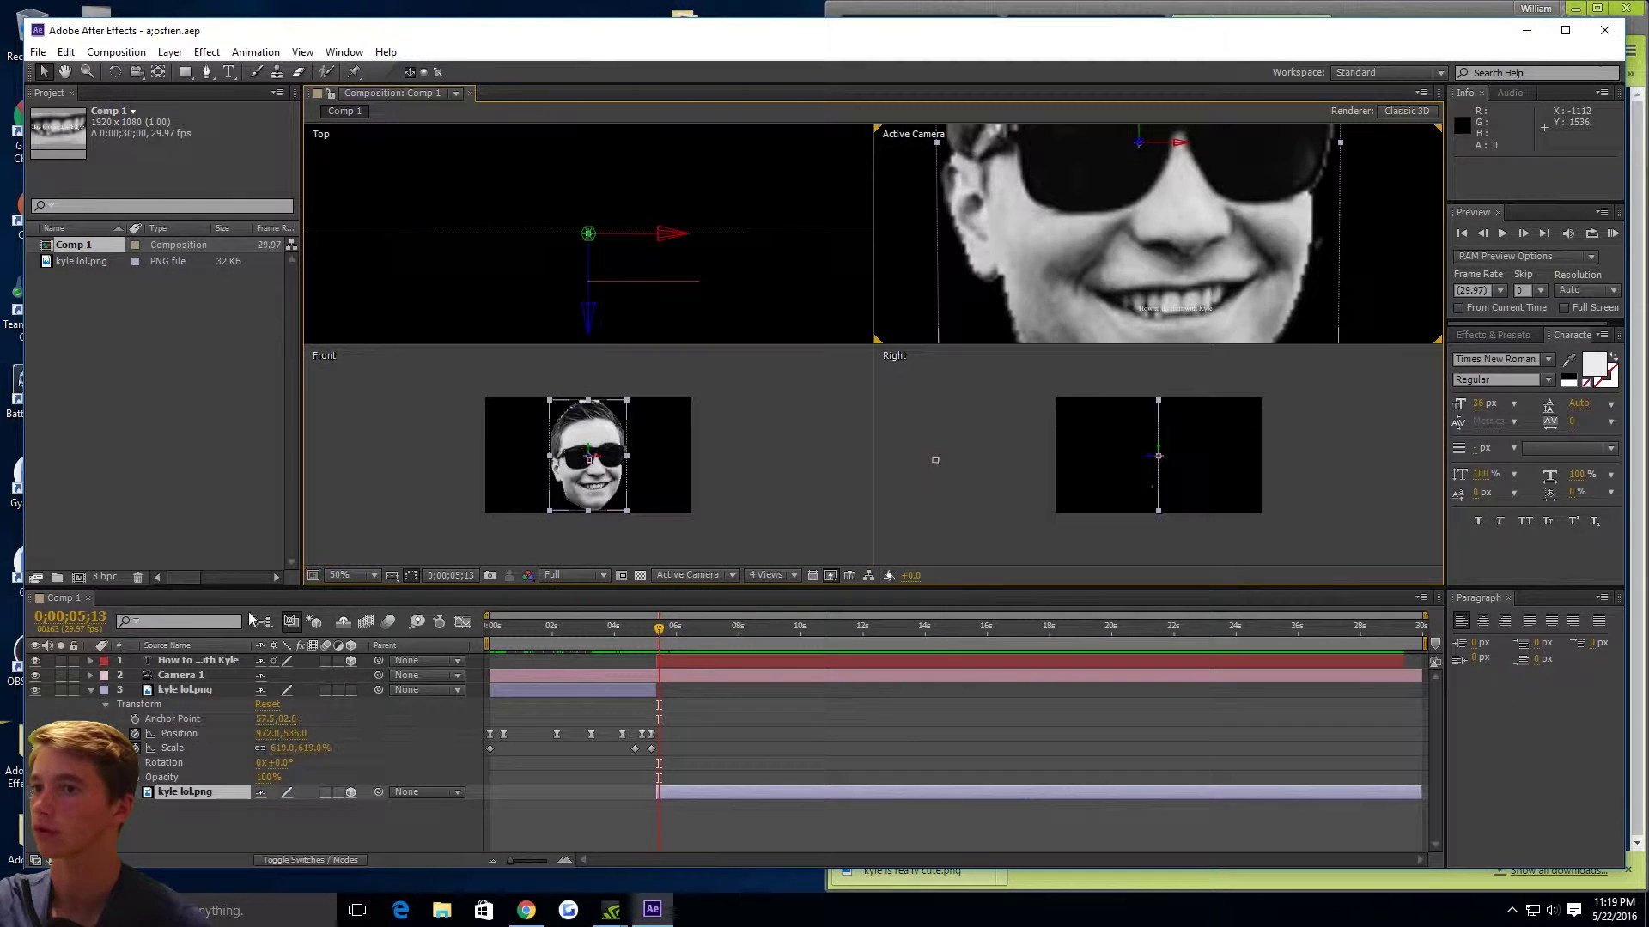
Step: Try to move Camera 1 sideways at 0;00;05;13 and undo the move
click(177, 676)
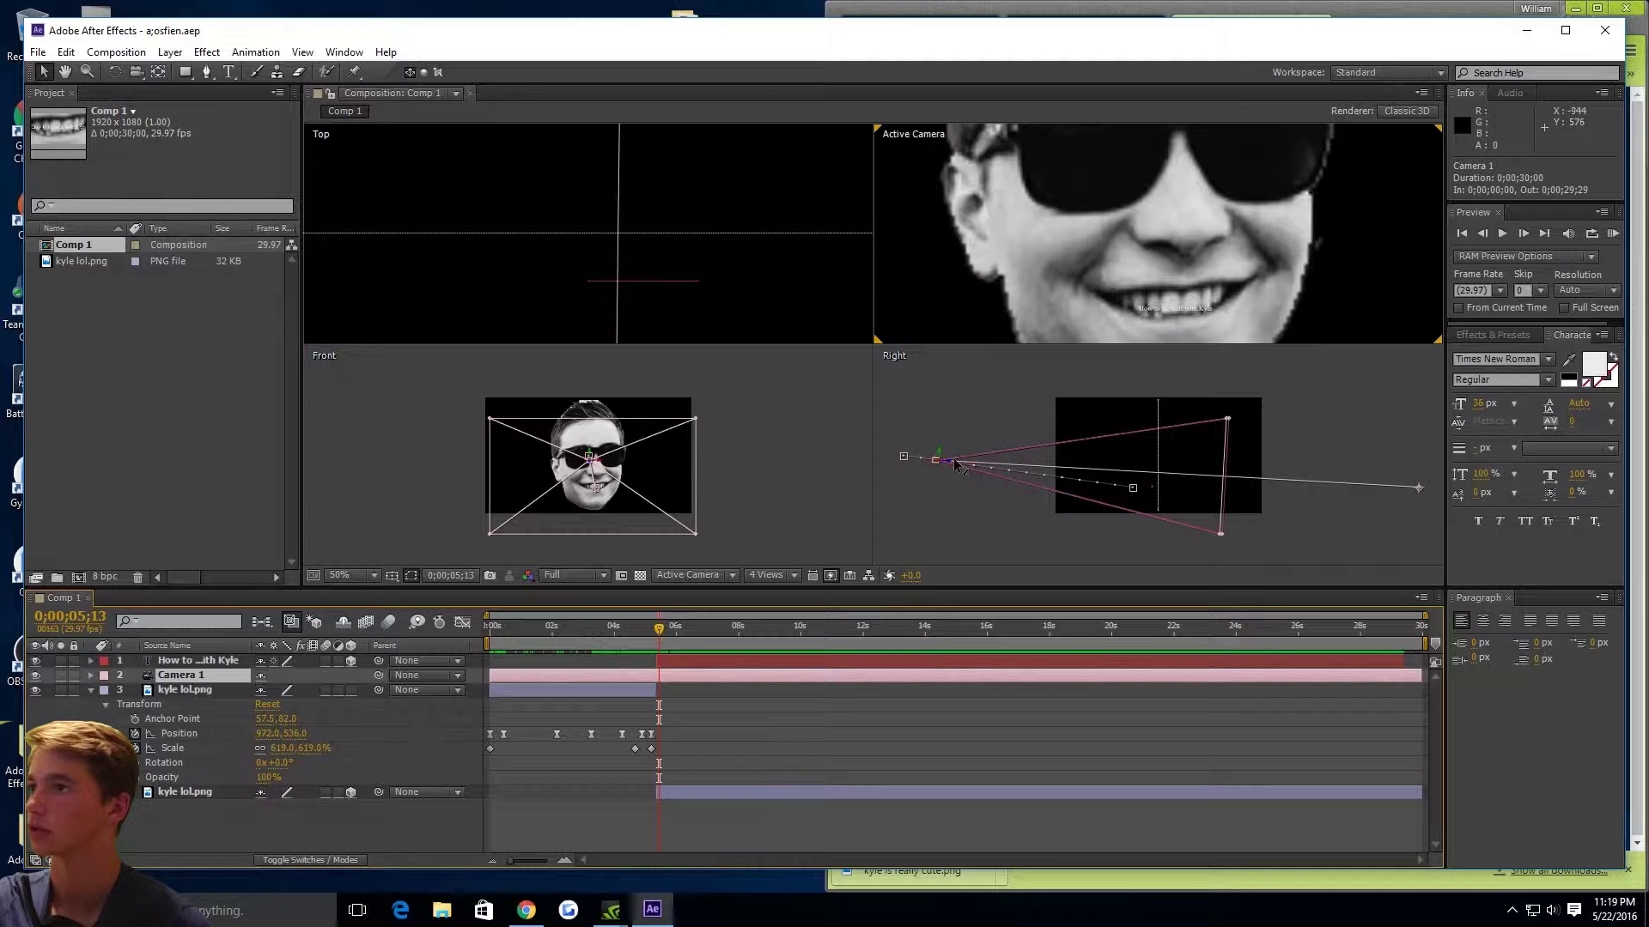
drag(942, 468, 962, 457)
key(ctrl+z)
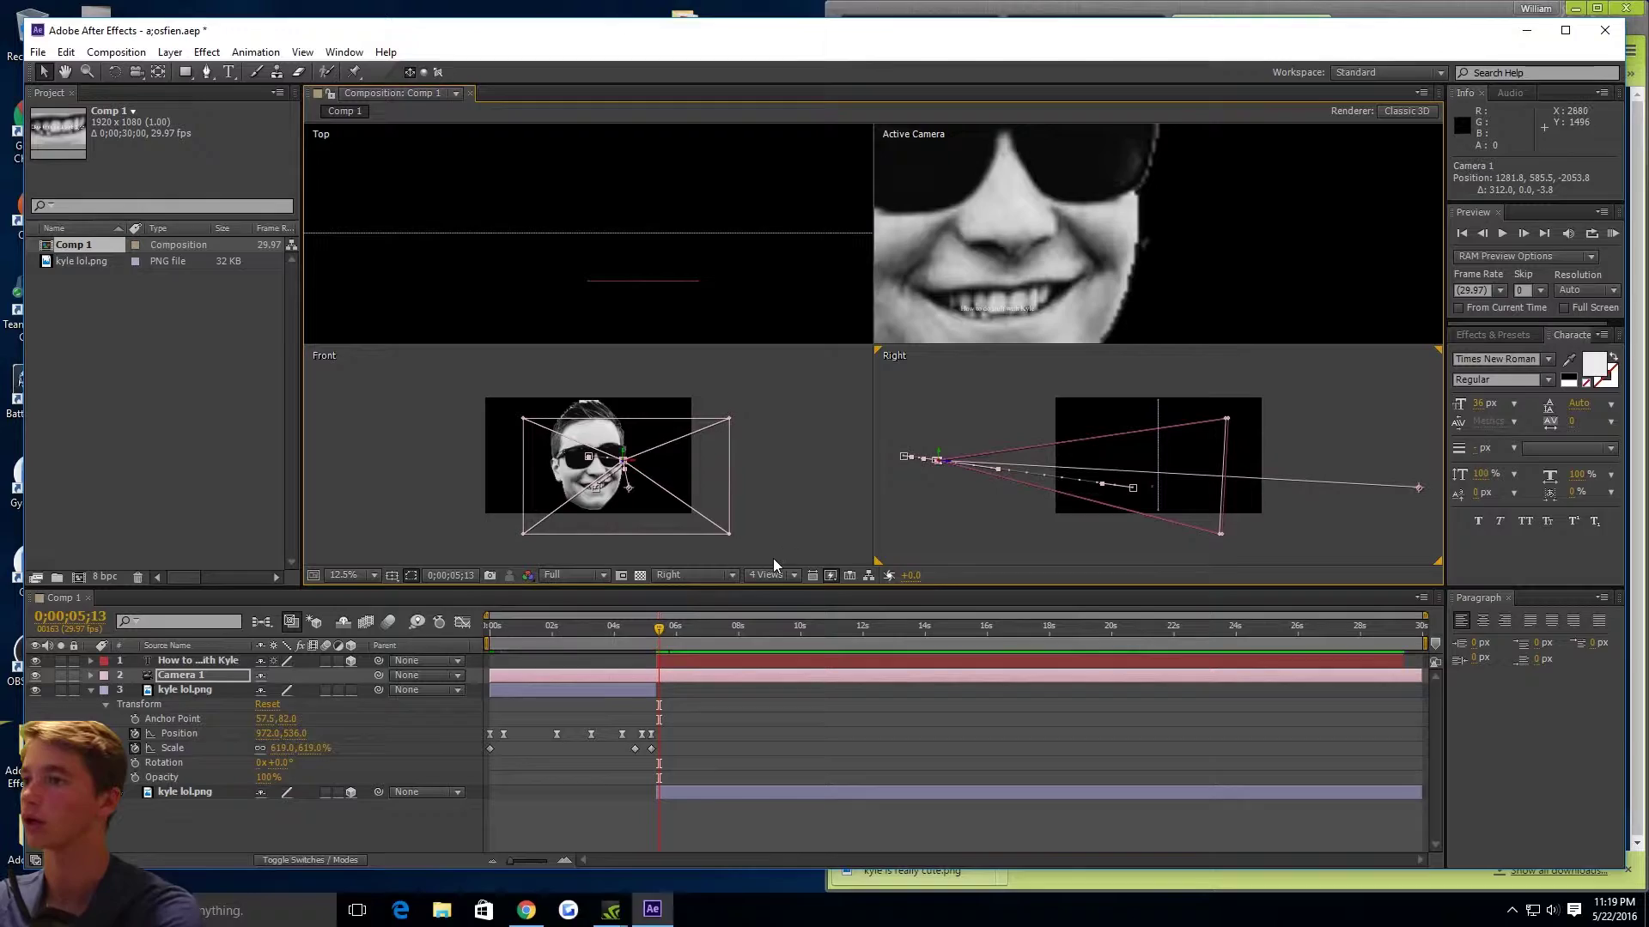
Step: Check the camera move up to 0;00;05;23, save the project and preview the composition from the start
click(652, 644)
drag(652, 644, 671, 646)
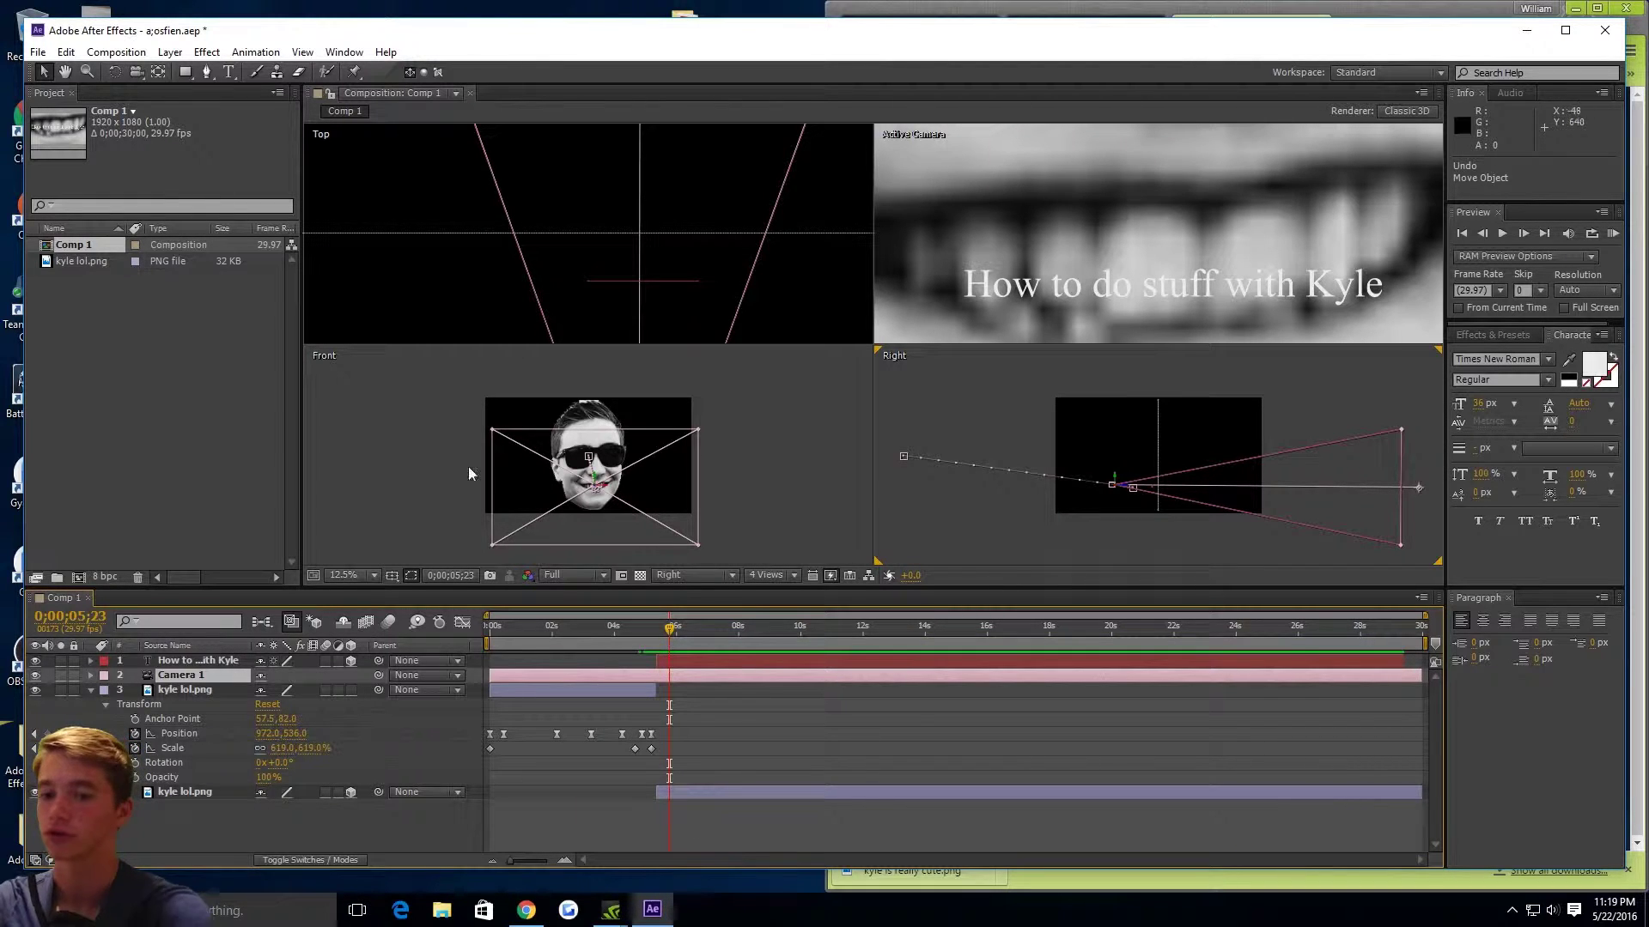
key(ctrl+s)
key(Home)
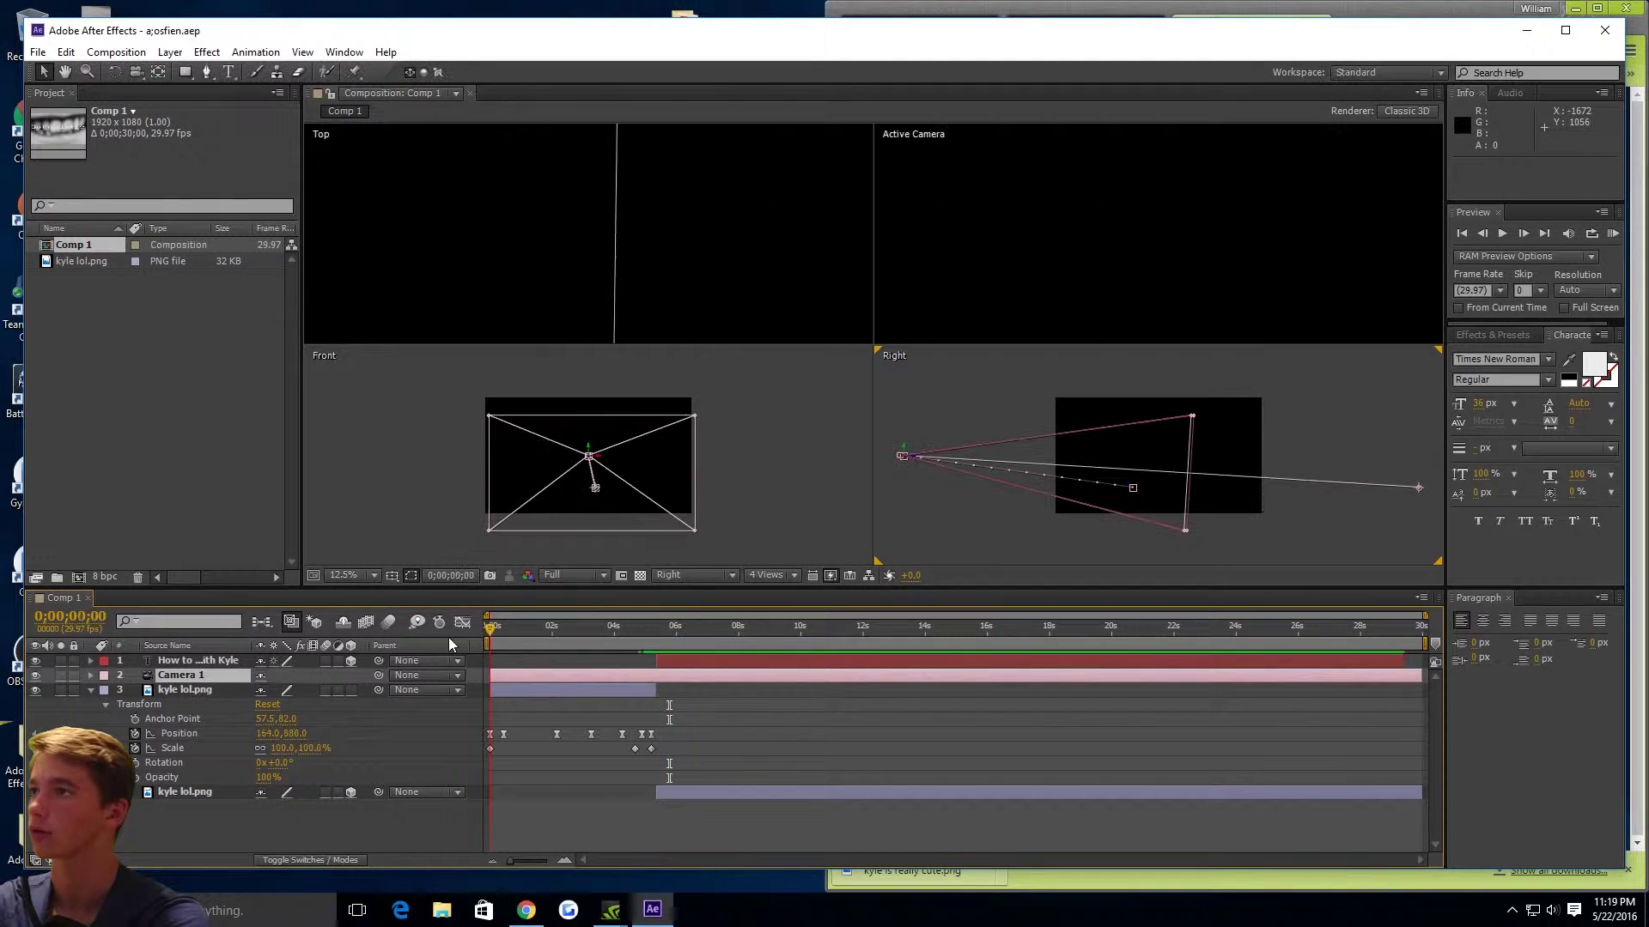
key(space)
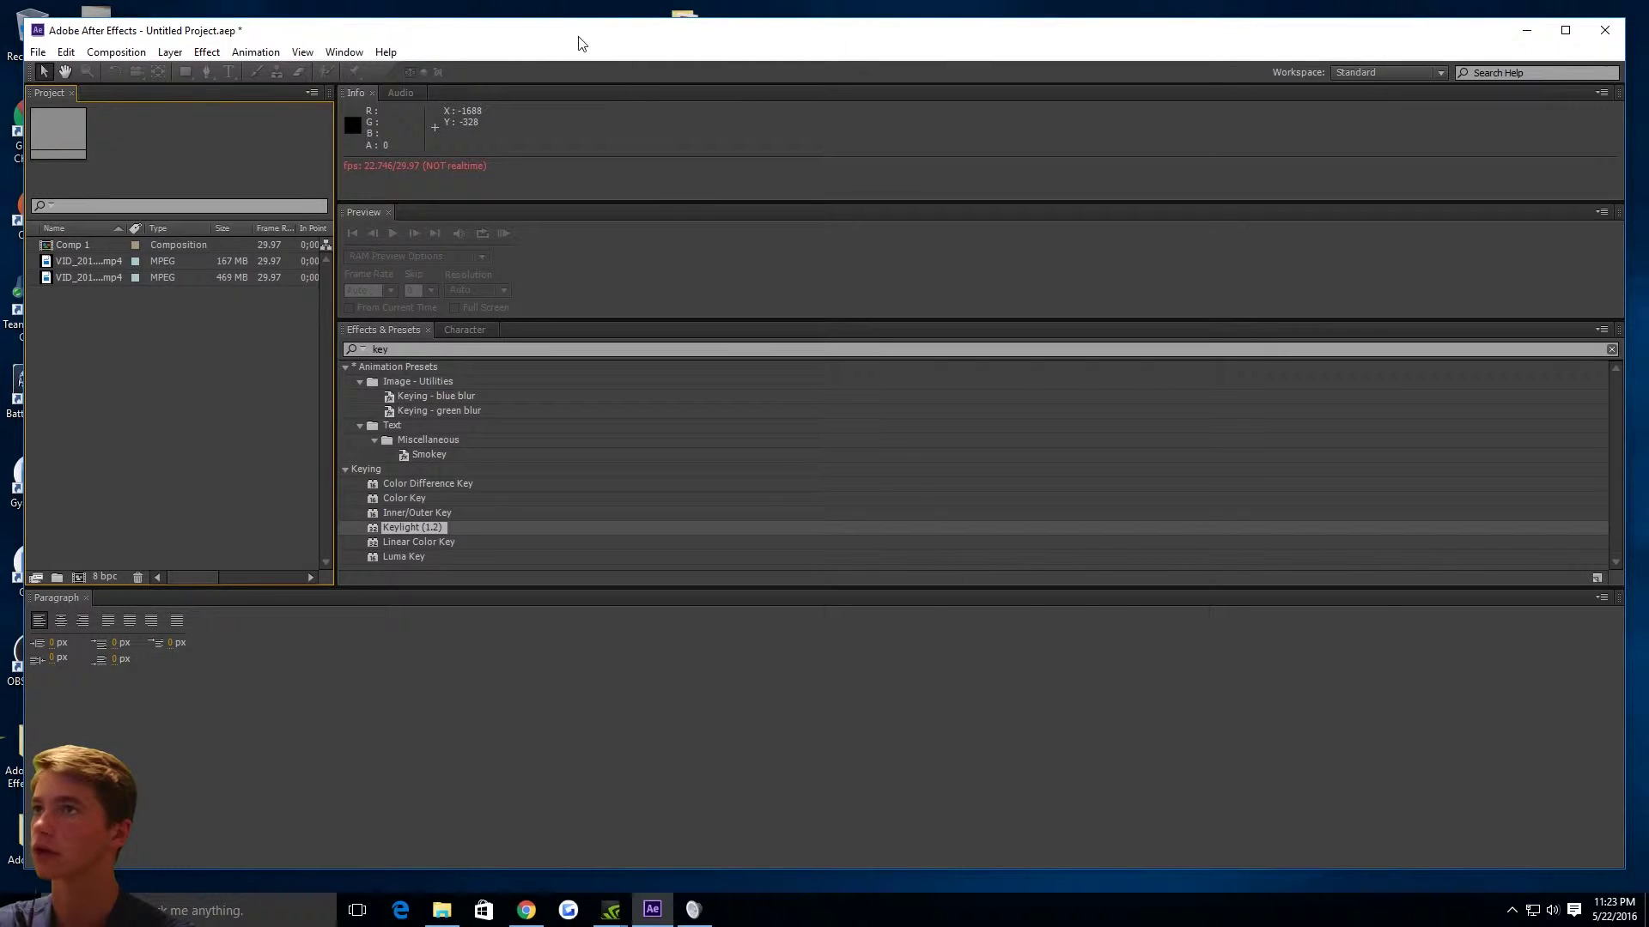
Step: Maximize the untitled project's window and create a new 1920 x 1080 composition, 30 seconds long at 29.97 fps
double_click(580, 43)
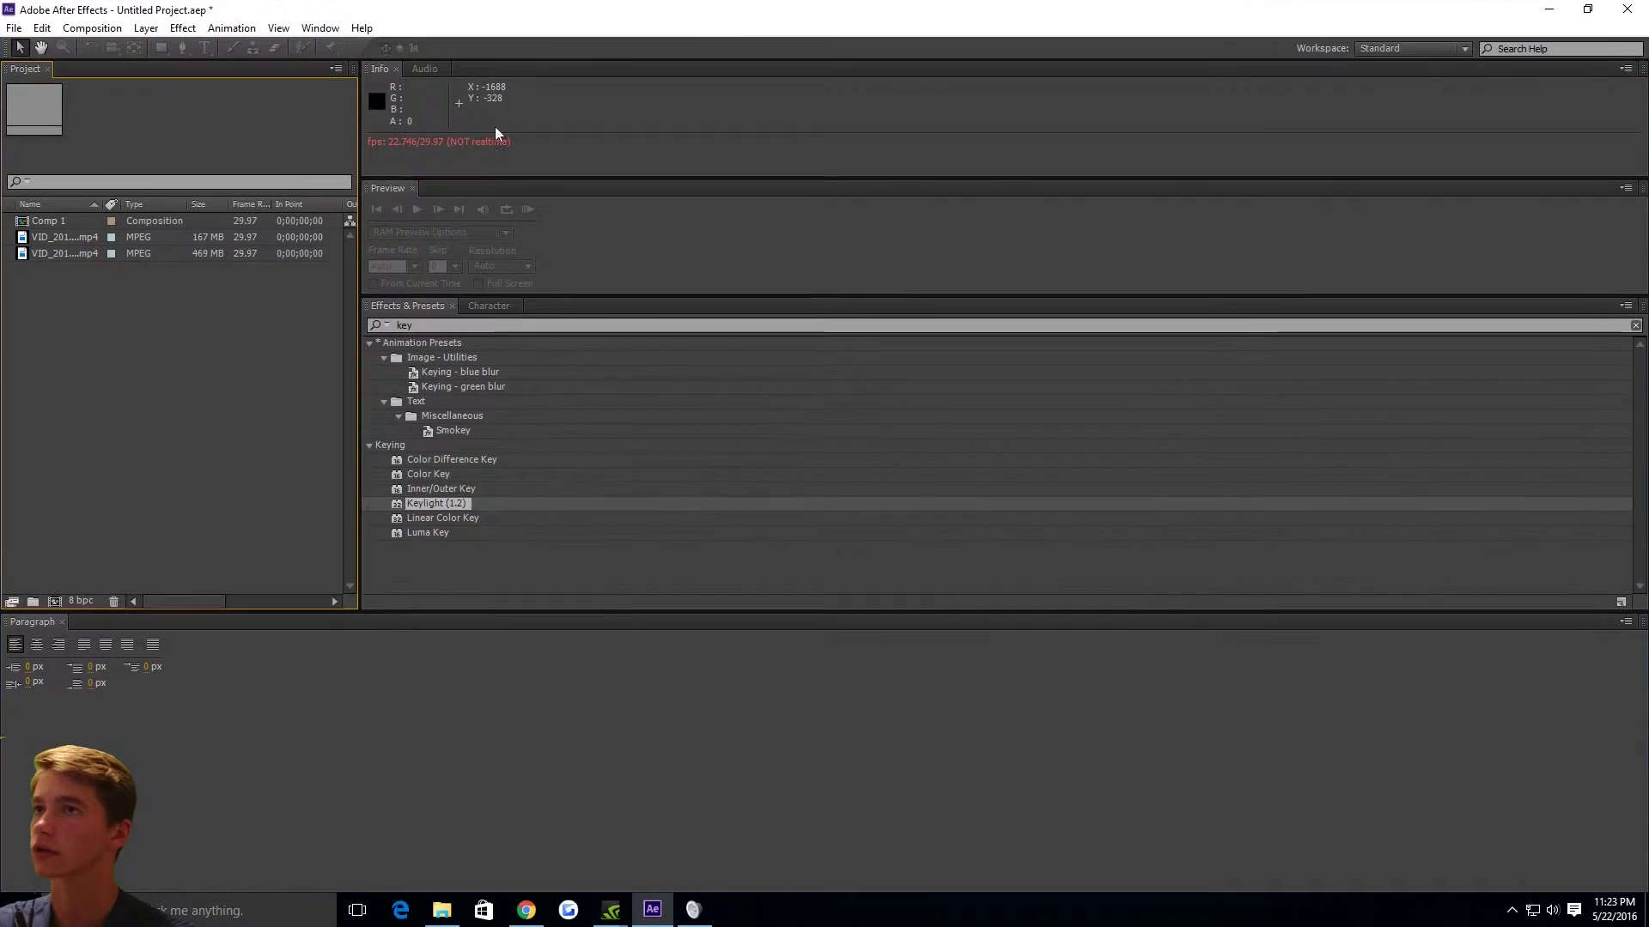
drag(69, 305, 86, 230)
click(70, 292)
click(71, 252)
click(72, 235)
click(66, 226)
click(108, 30)
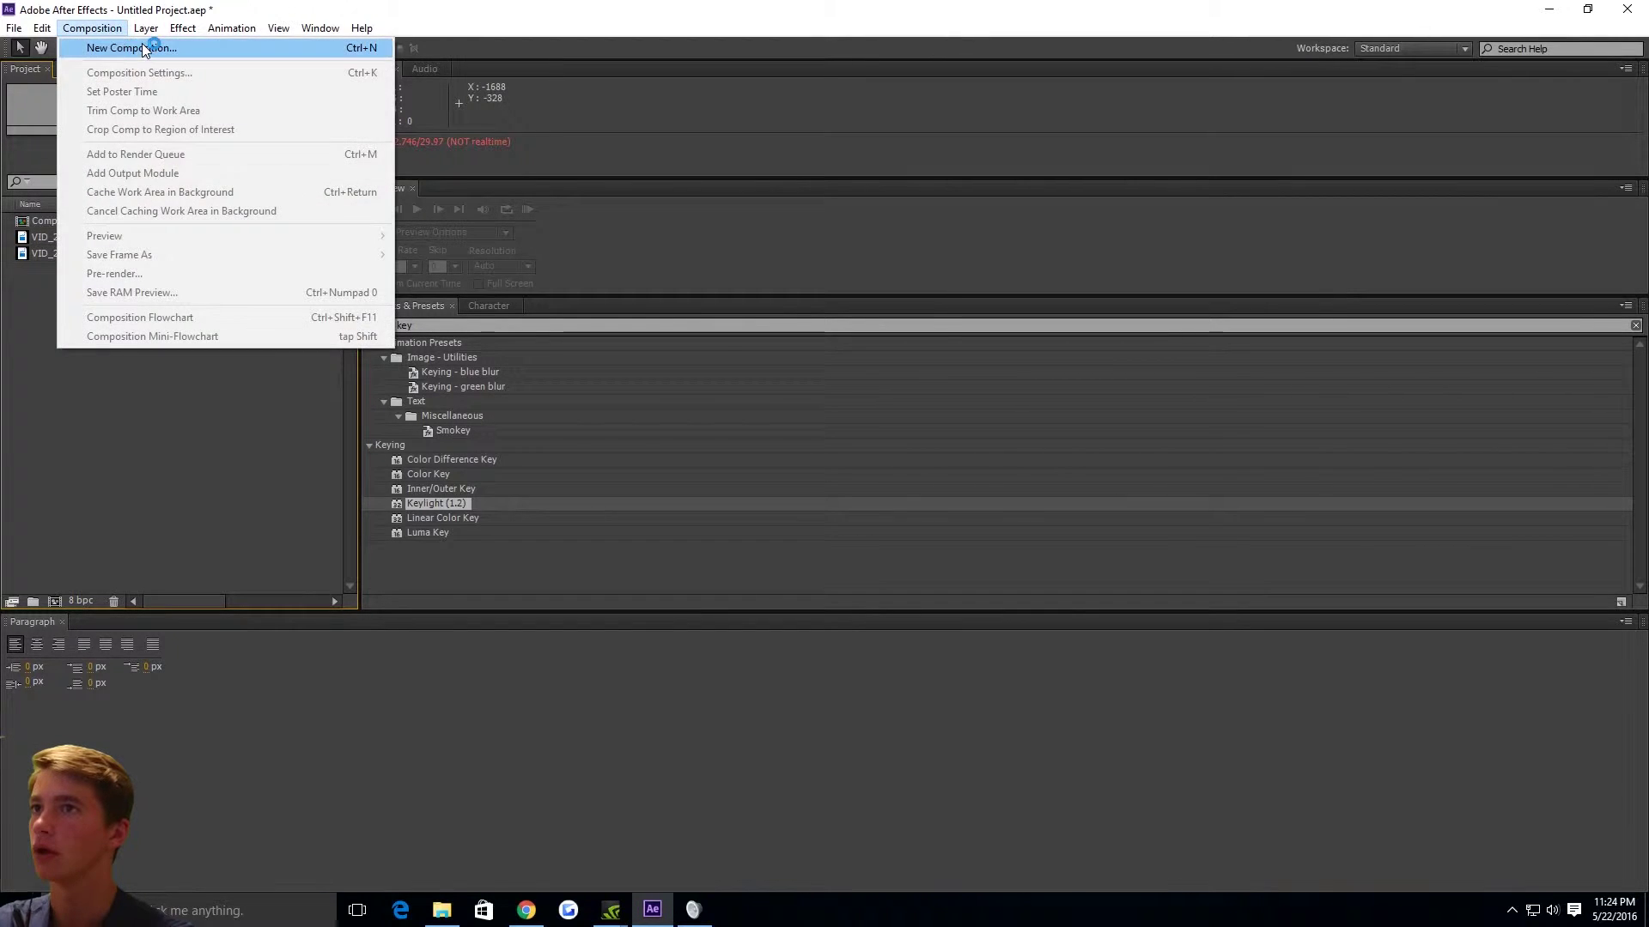
click(120, 47)
click(697, 552)
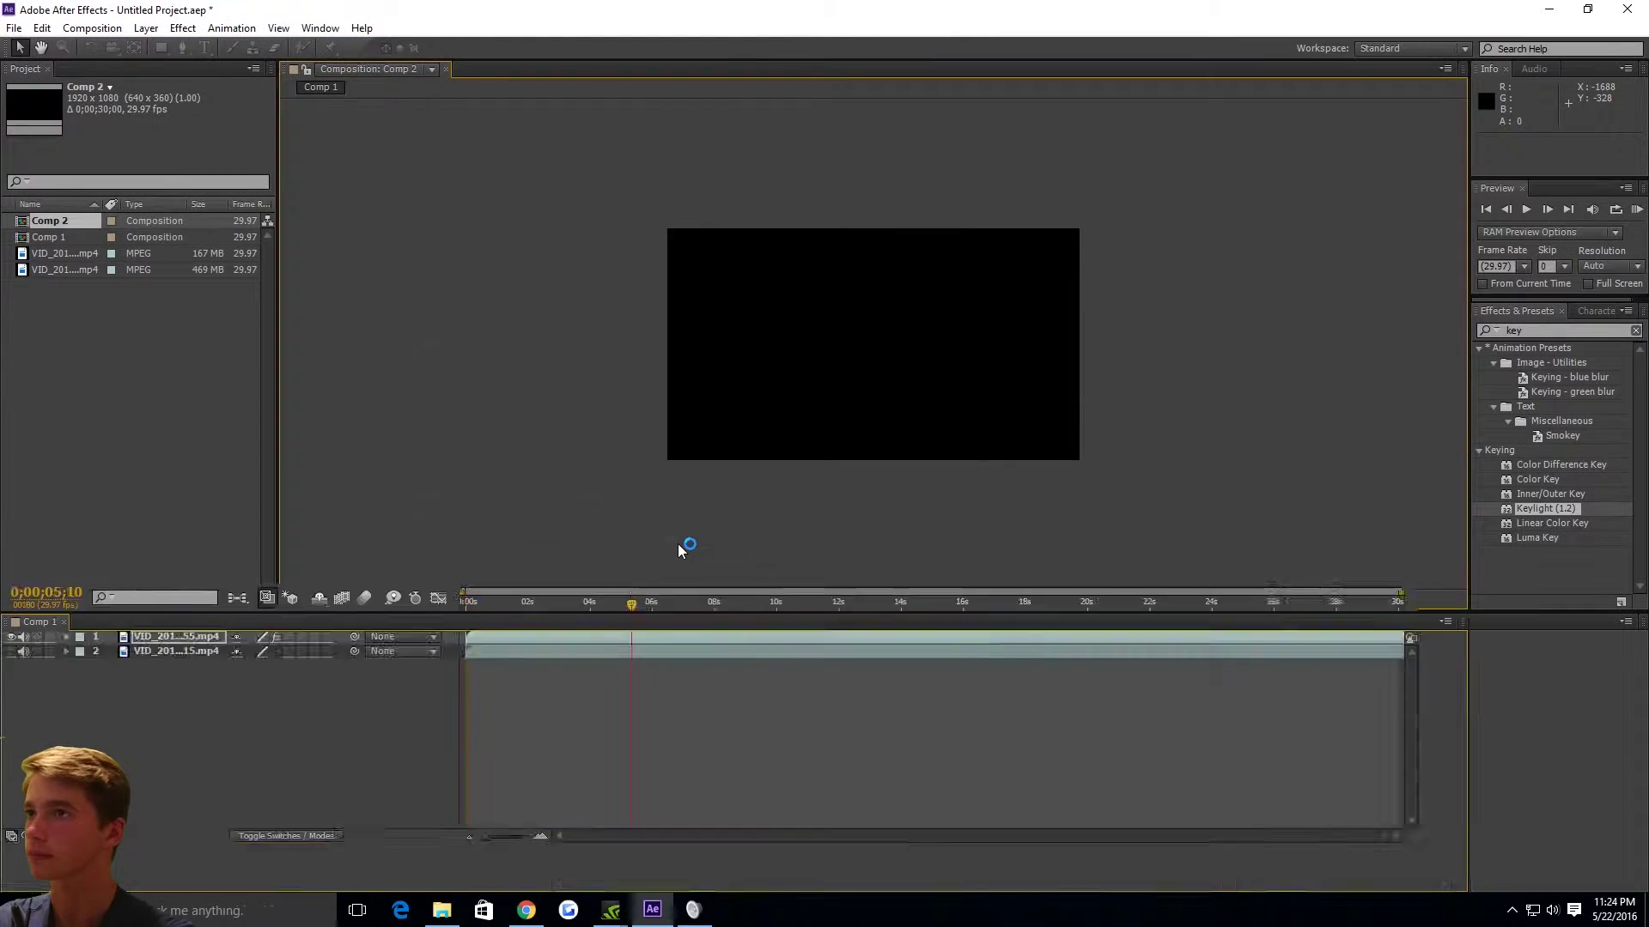
Step: Add both VID mp4 clips from the project to the Comp 2 timeline as layers
click(49, 267)
shift+click(48, 267)
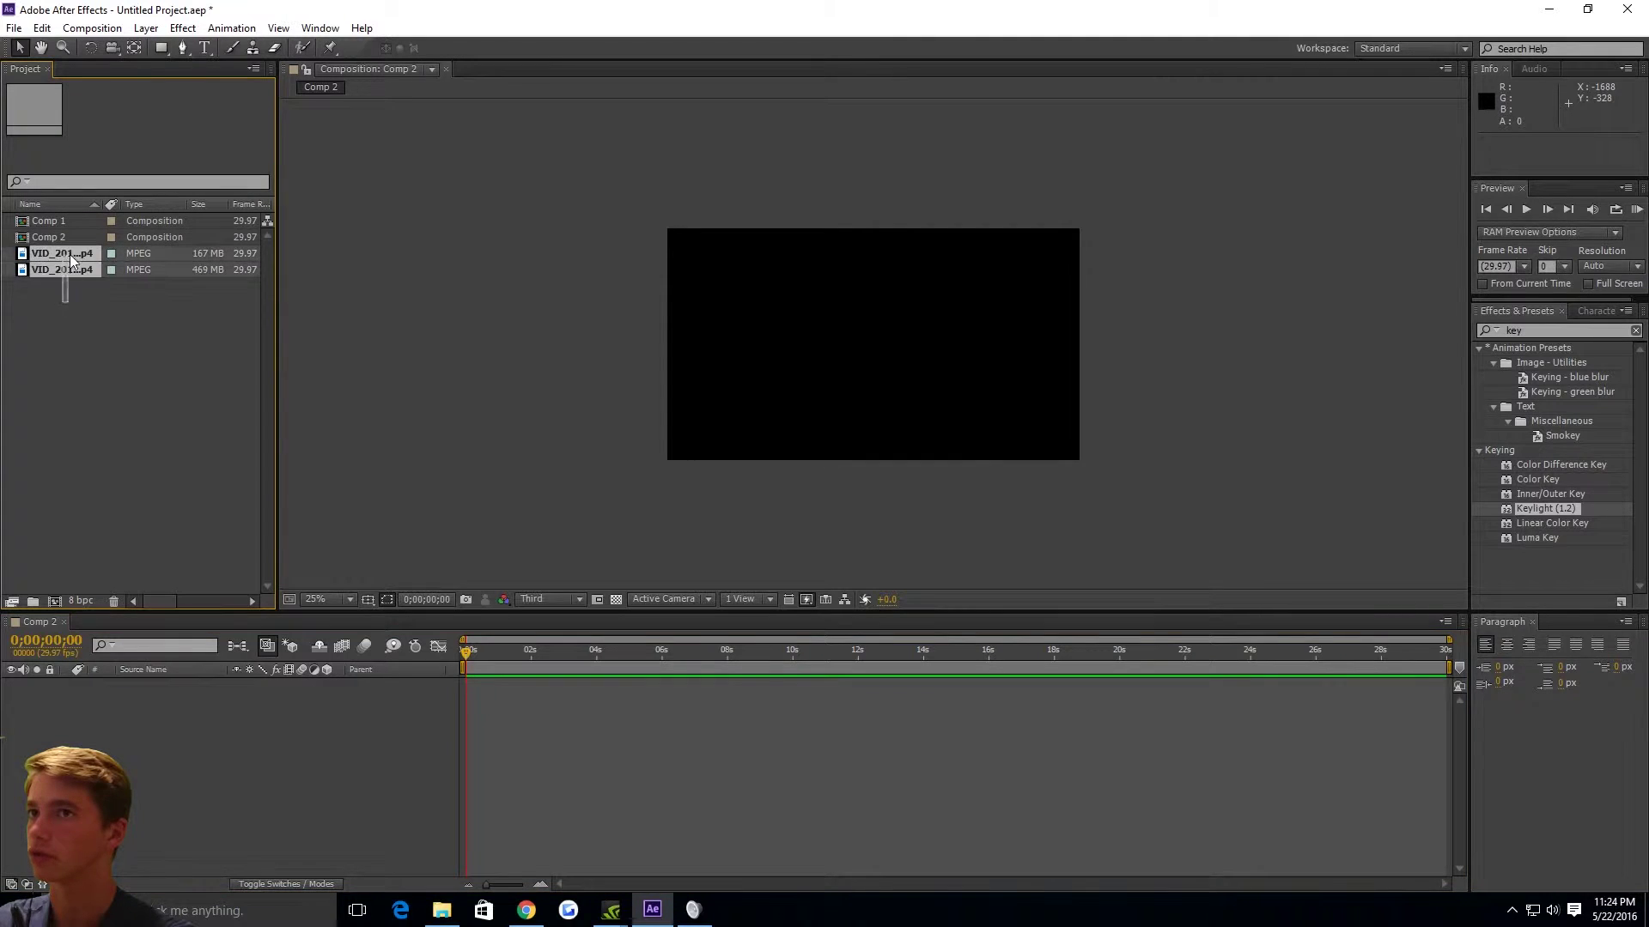
drag(49, 267, 163, 697)
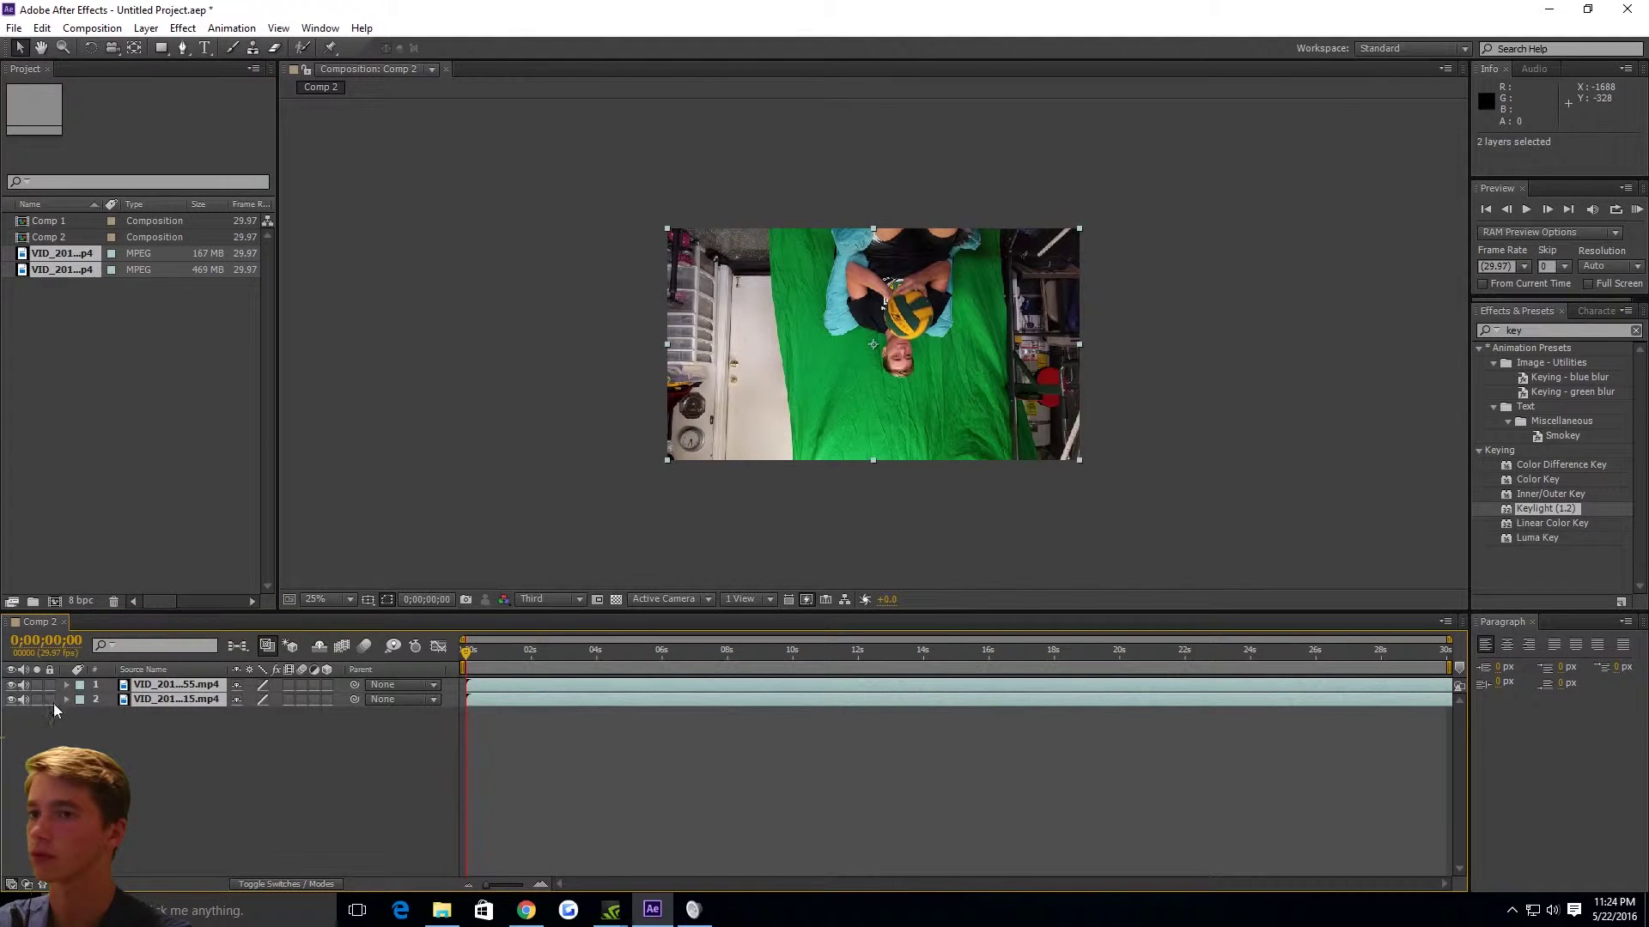
Step: Set the Rotation of both video layers to 180° and check the second layer's transform values
click(66, 700)
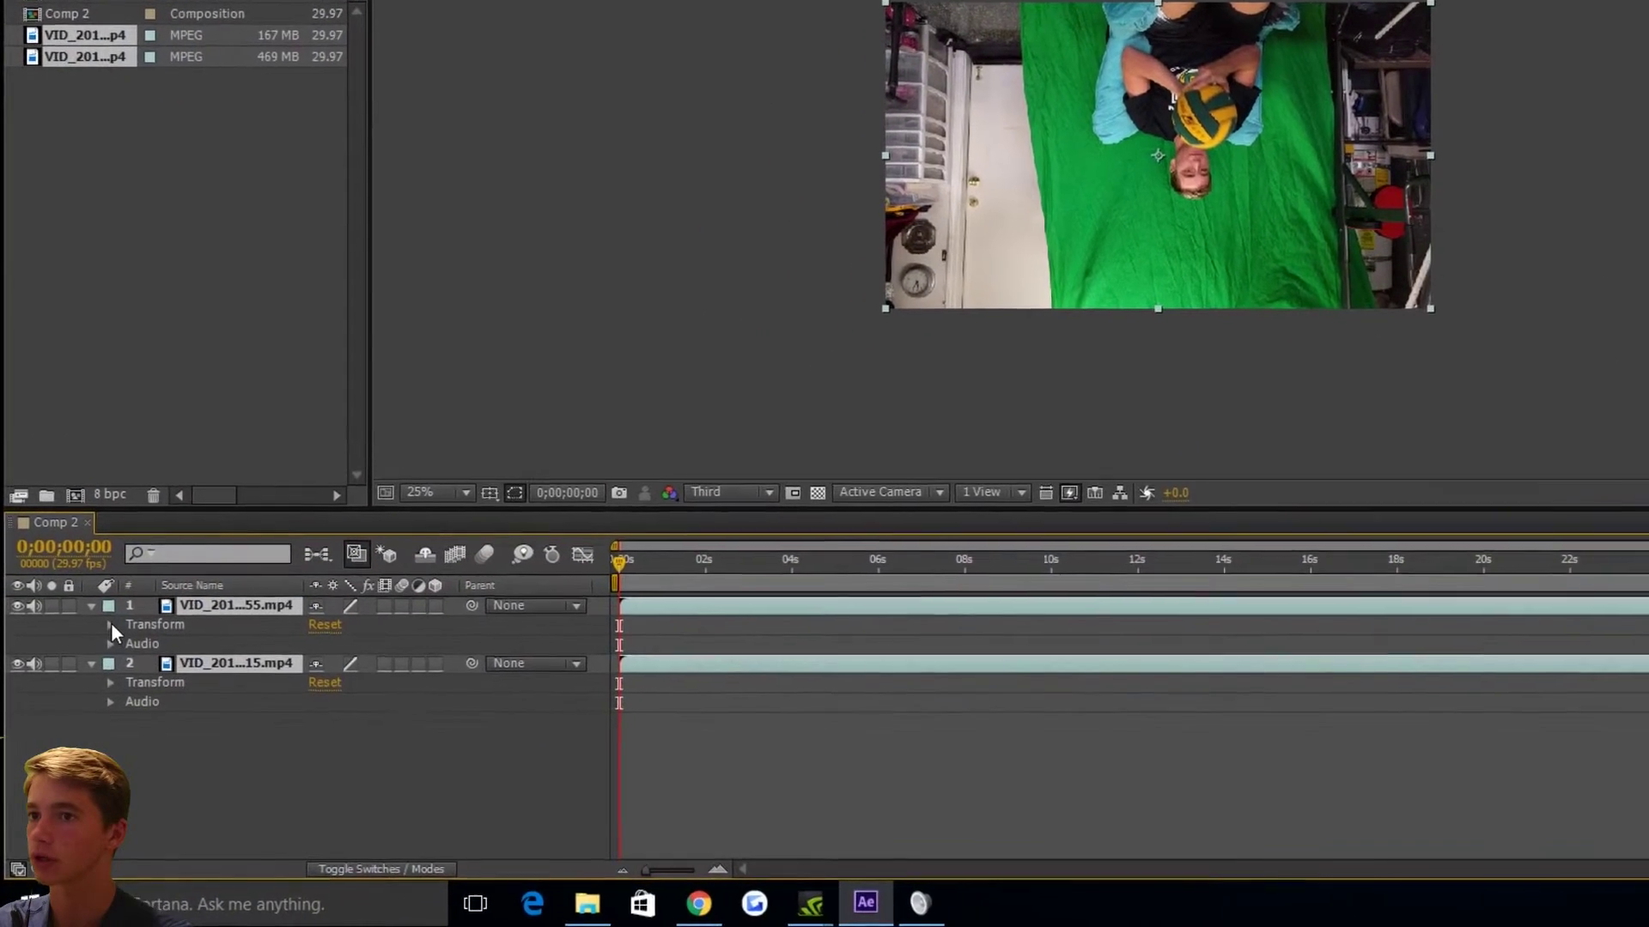
click(110, 626)
click(331, 700)
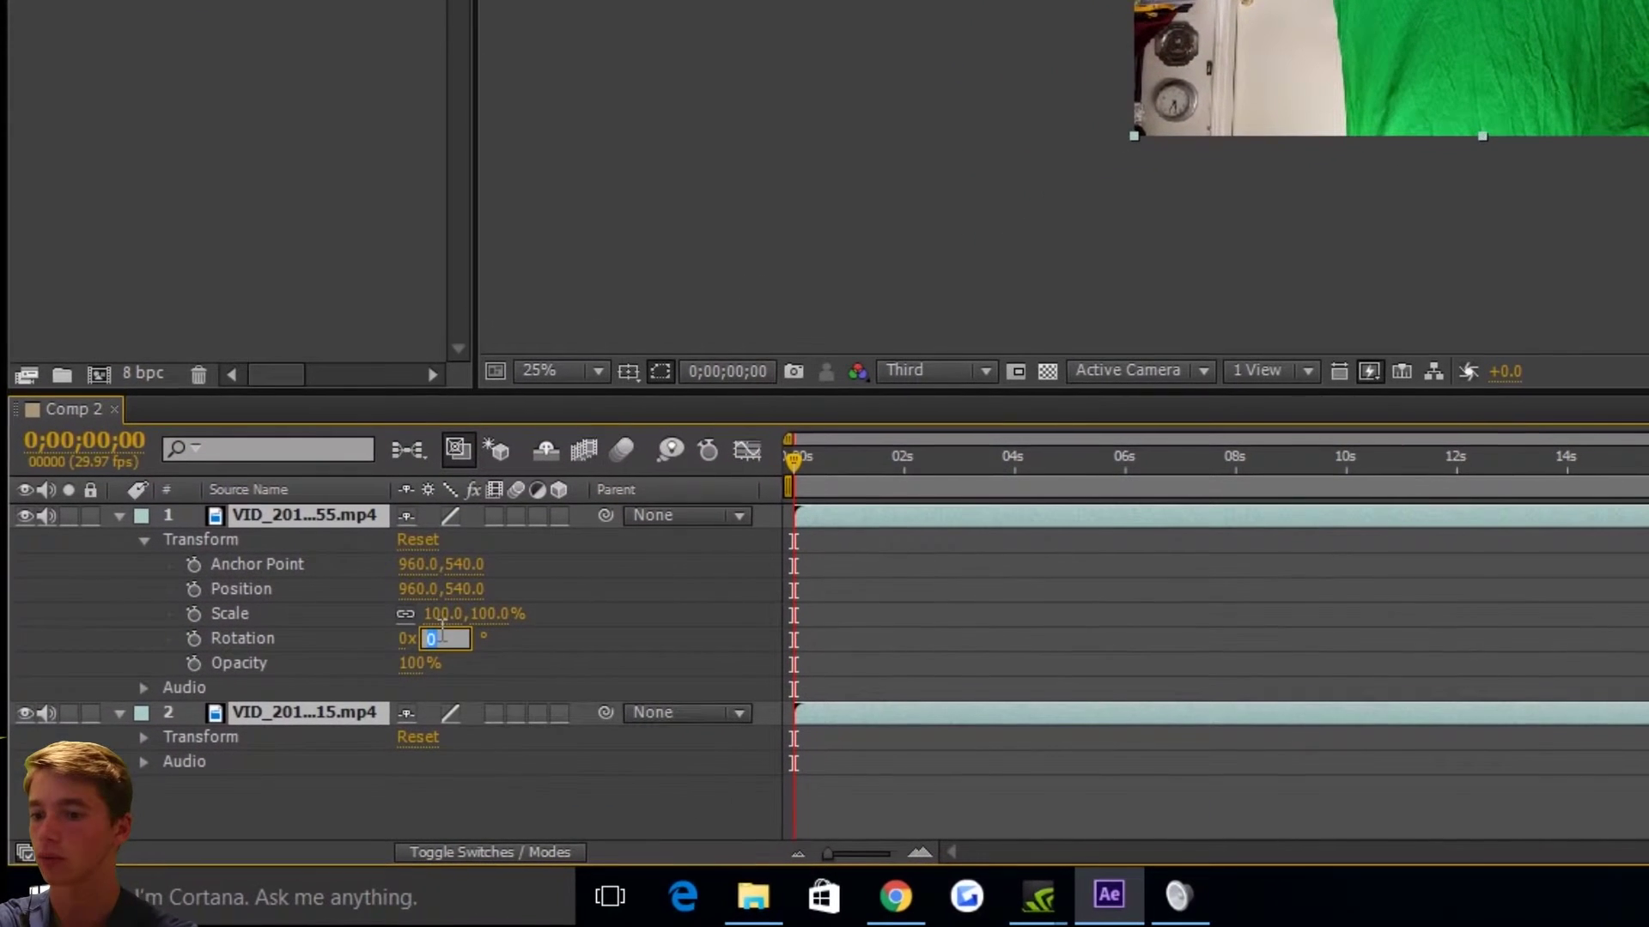
text(189)
text(0)
key(Return)
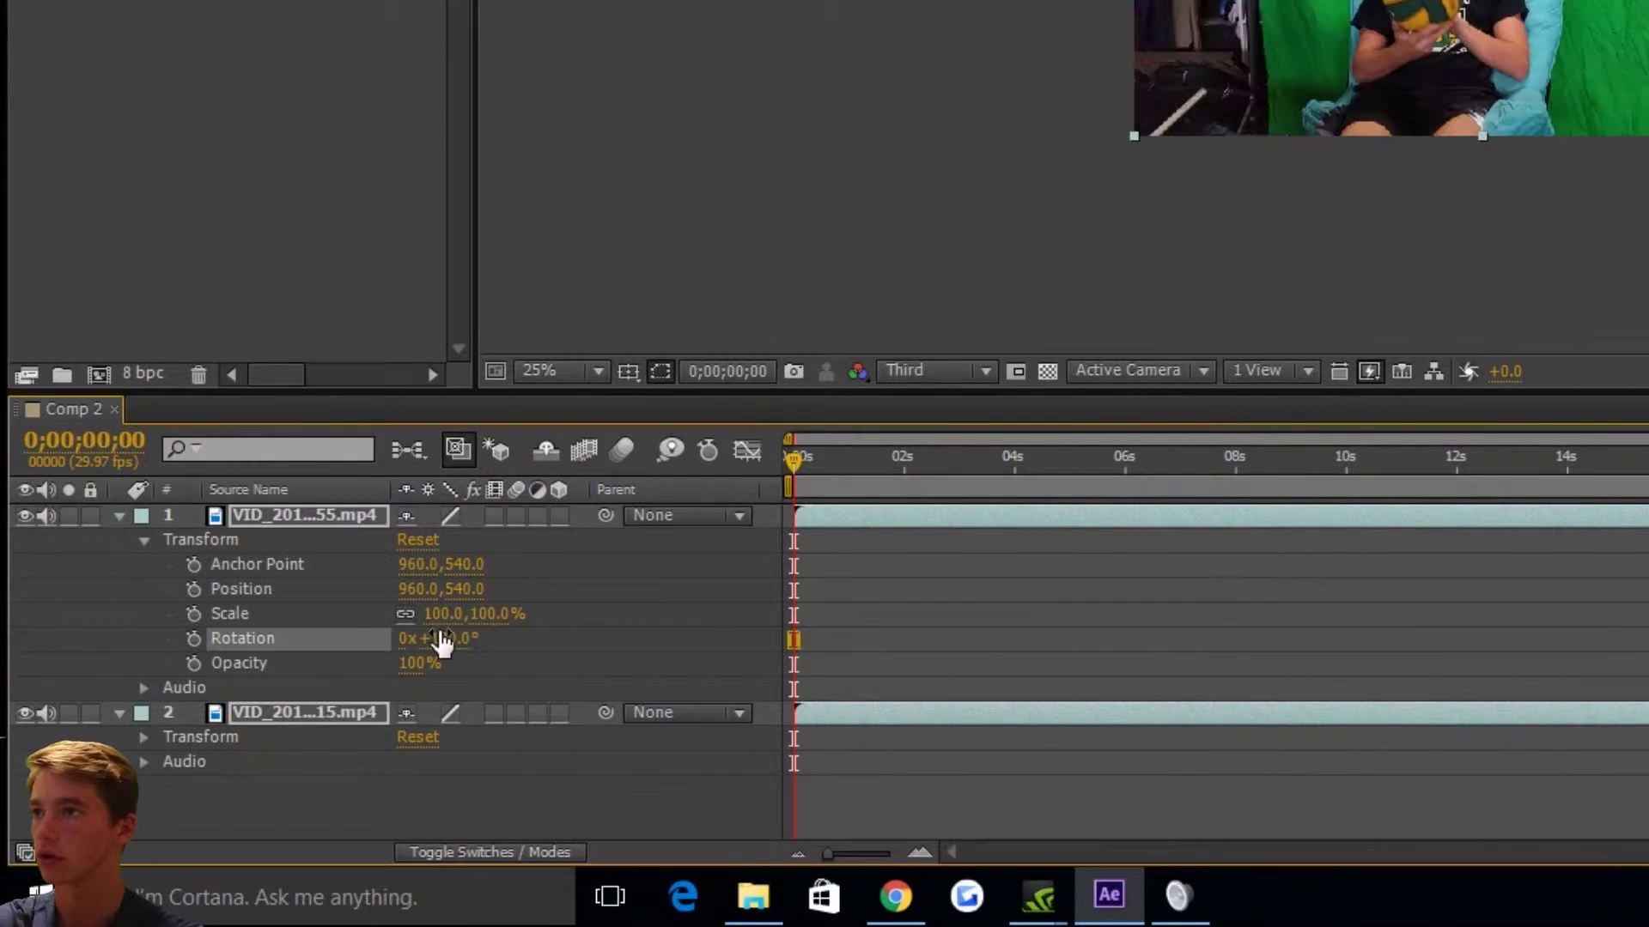
click(143, 737)
scroll(306, 733, down, 2)
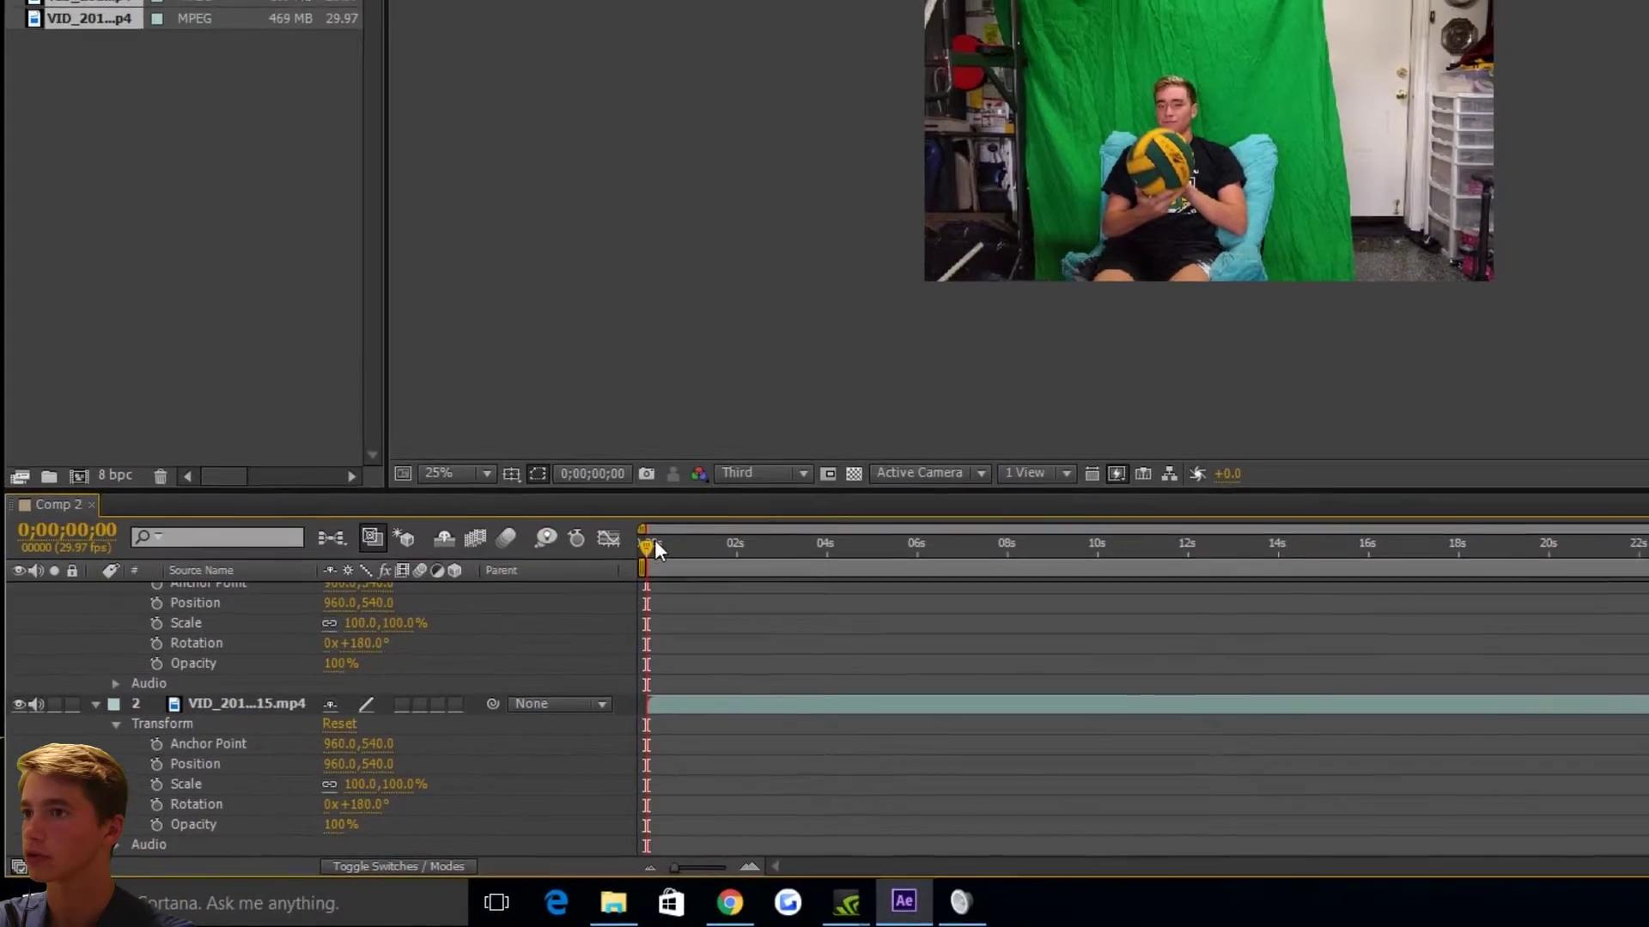
Step: With the lower video layer hidden, scale the upper VID clip to 68.4% and place it at position 514, 712
drag(796, 456, 865, 453)
drag(637, 582, 585, 582)
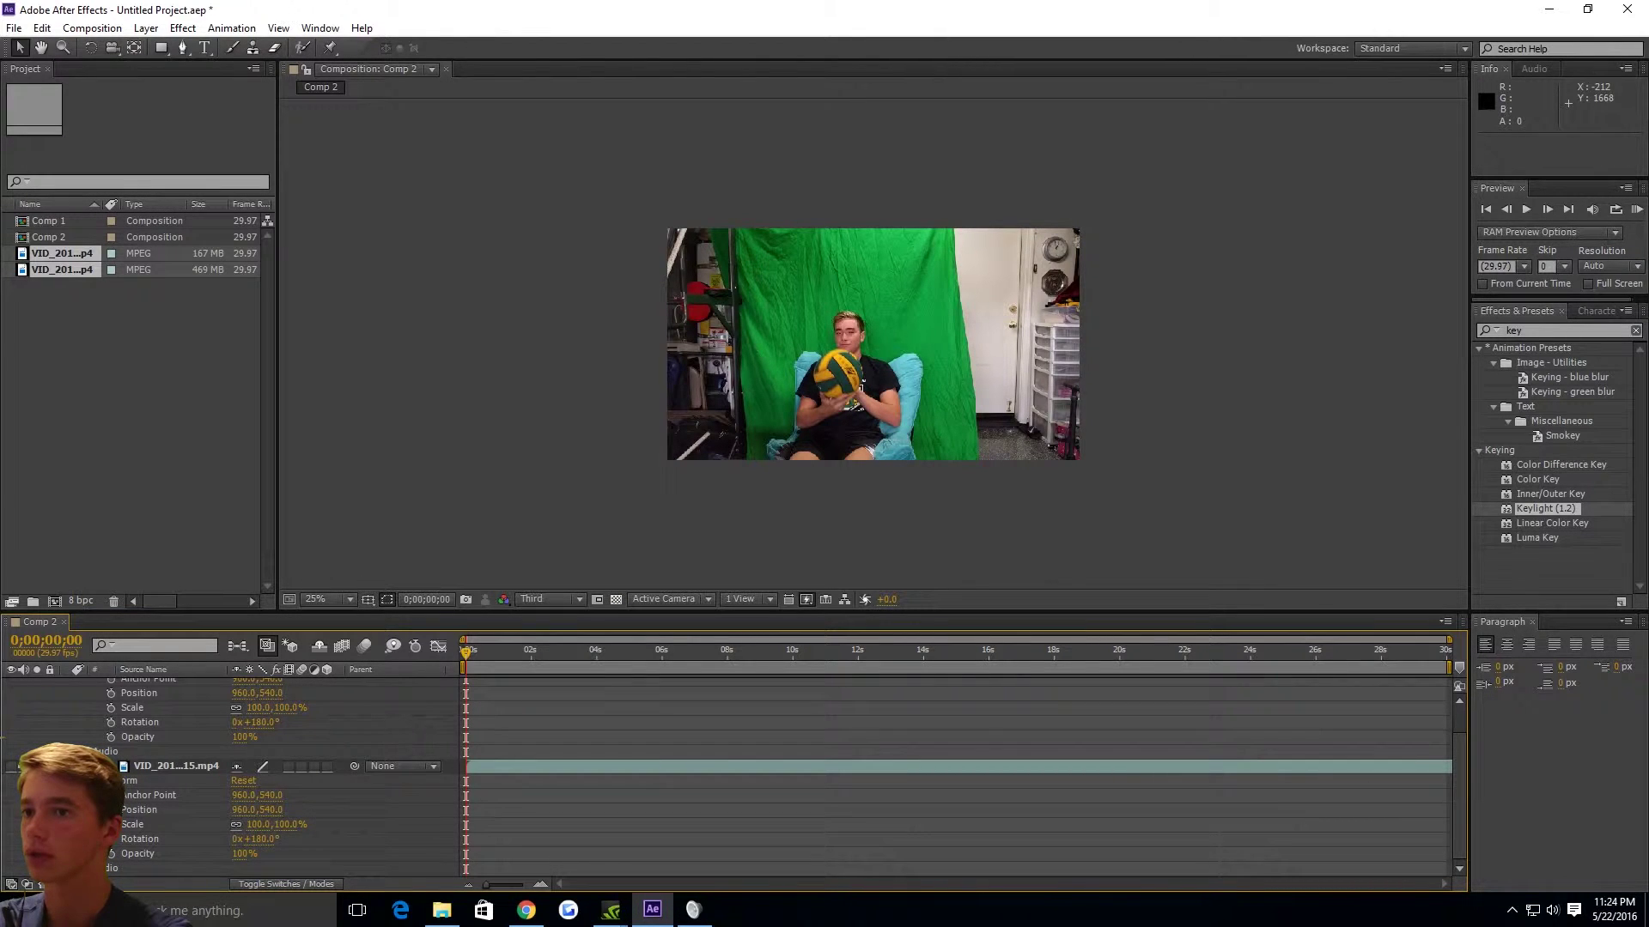
mouse_move(850, 365)
mouse_down()
mouse_move(1090, 536)
mouse_move(859, 332)
mouse_move(840, 367)
mouse_up()
drag(1074, 233, 932, 306)
scroll(920, 340, up, 4)
scroll(840, 469, down, 2)
drag(931, 382, 656, 522)
drag(714, 413, 925, 266)
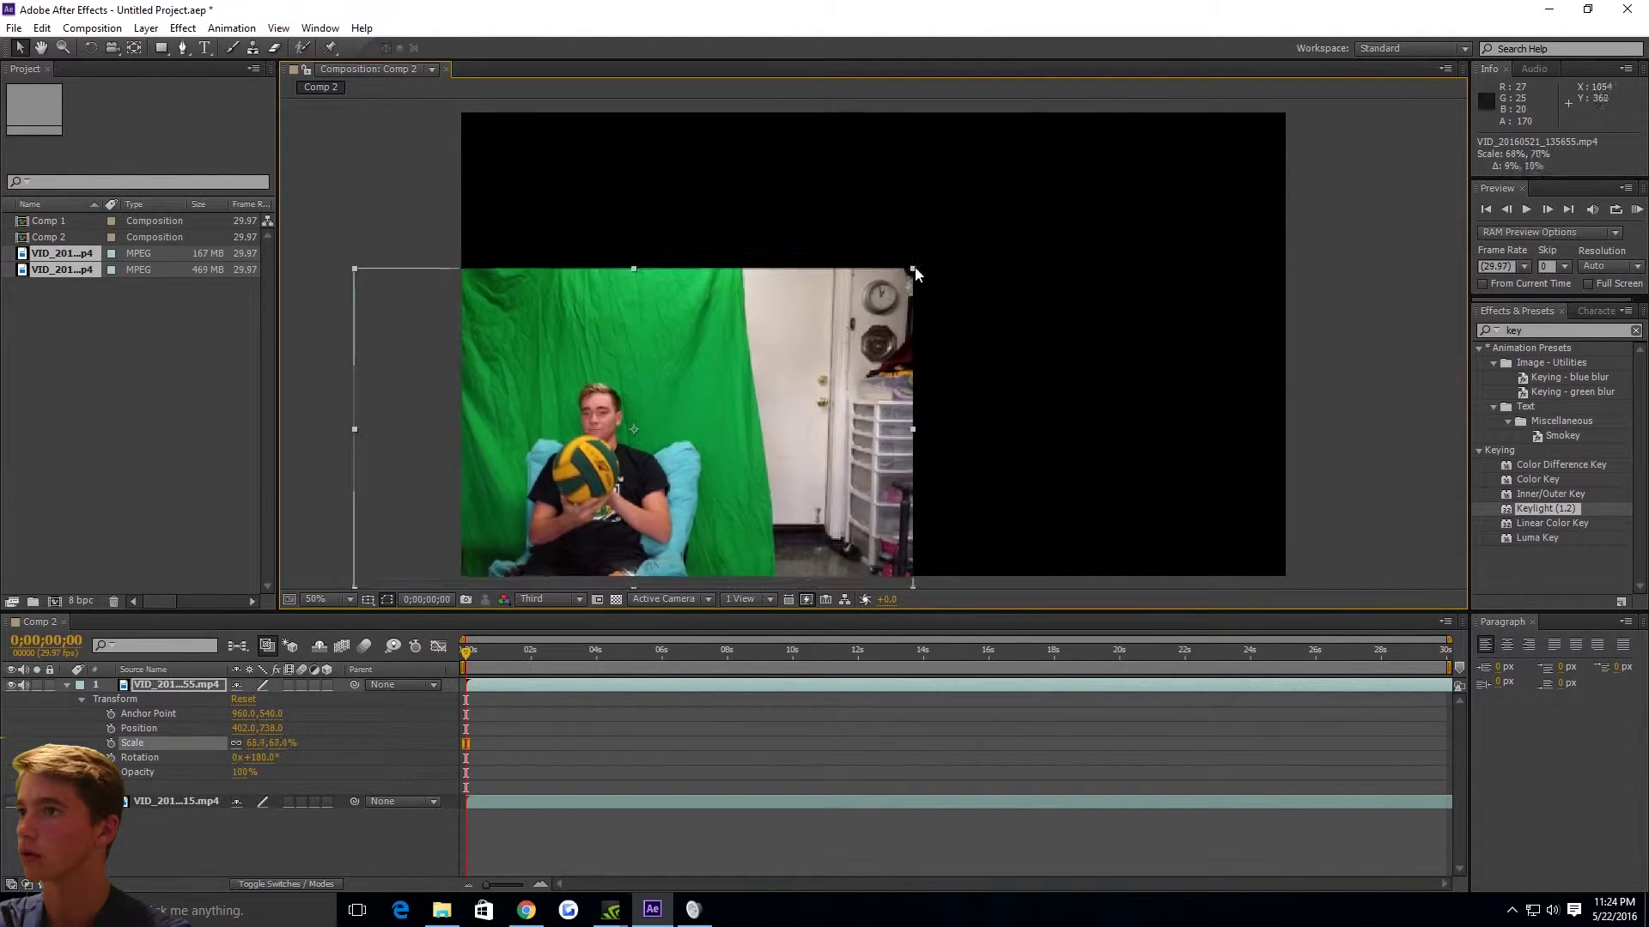
drag(738, 440, 796, 400)
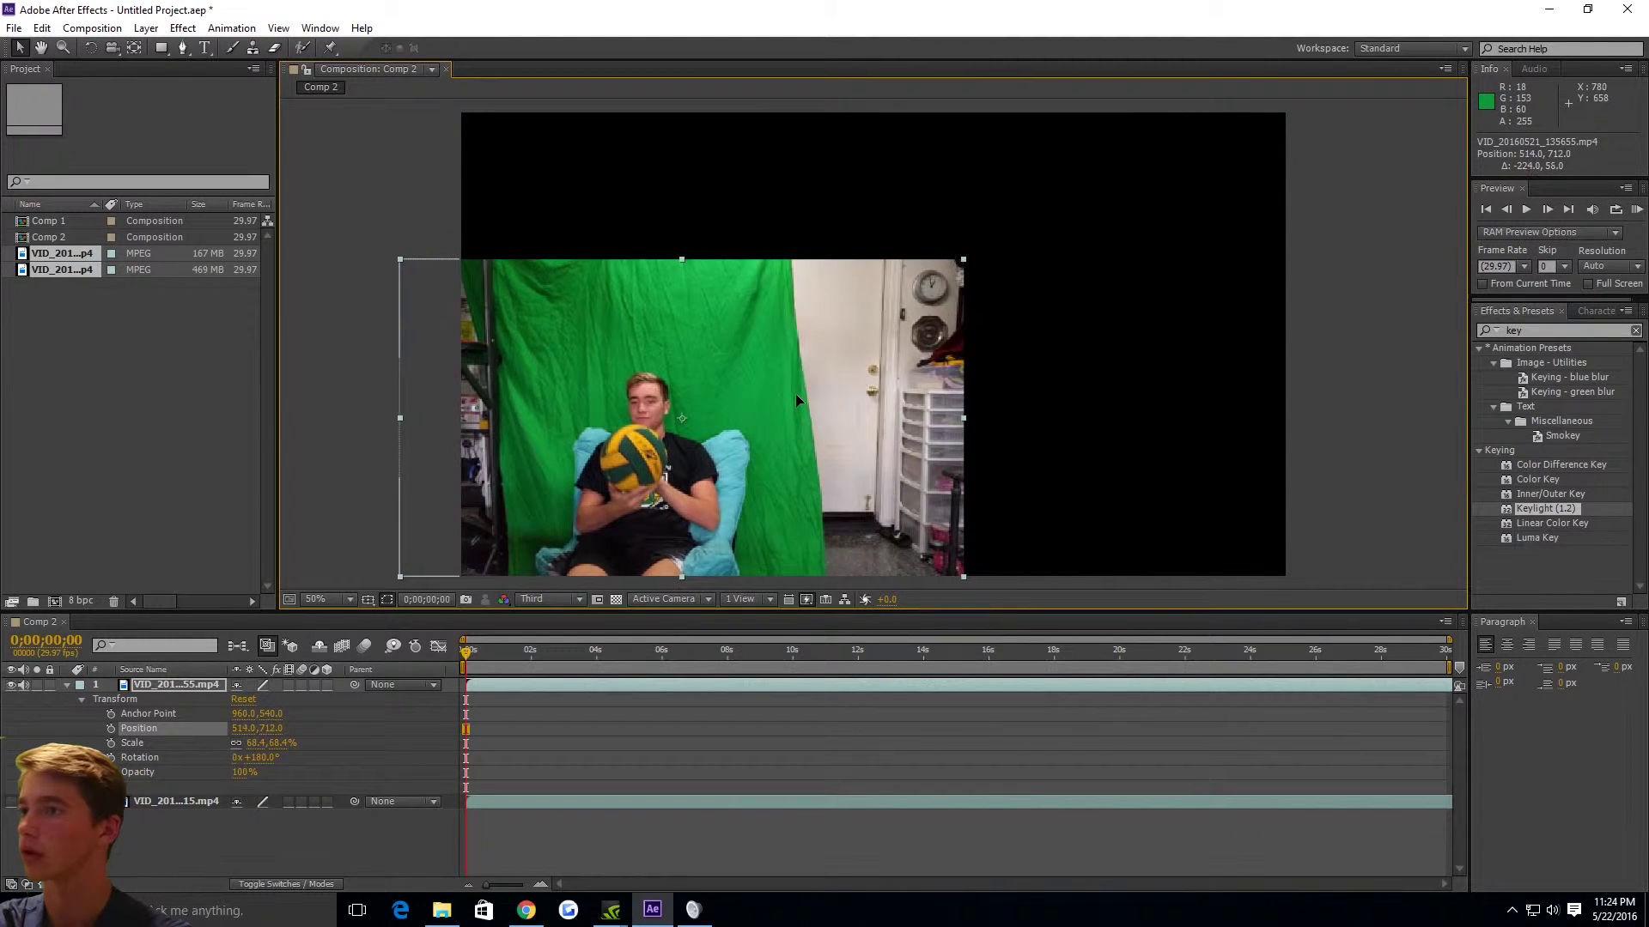
Step: Draw a closed five-point Pen mask around the green backdrop and seated person on the upper VID layer
click(181, 49)
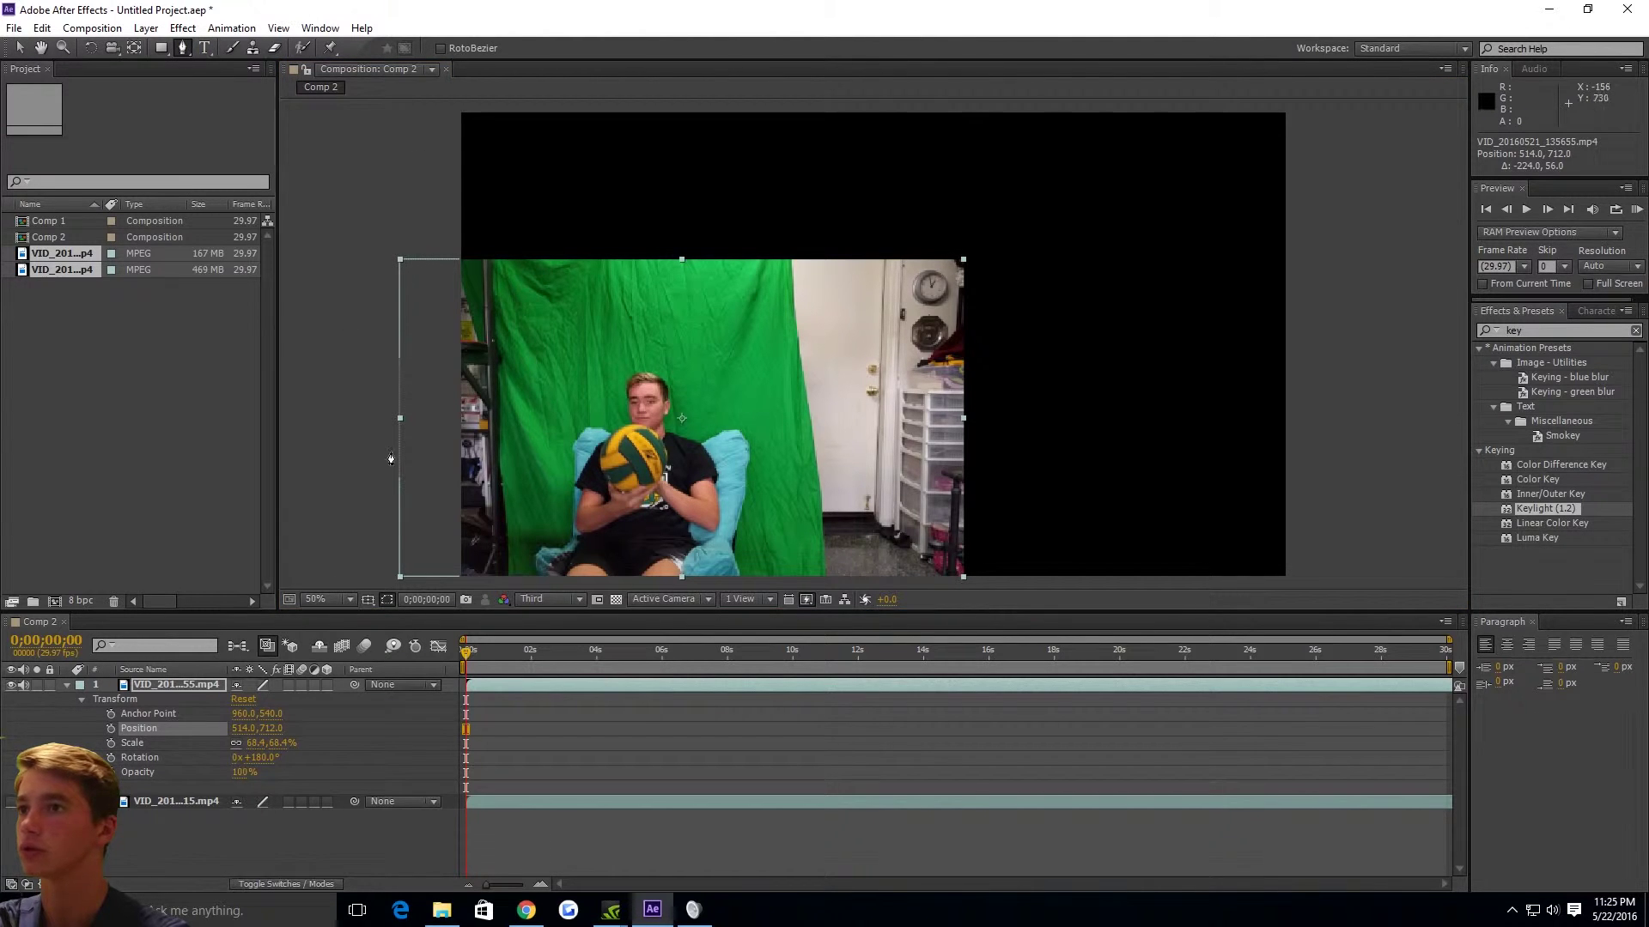
click(491, 252)
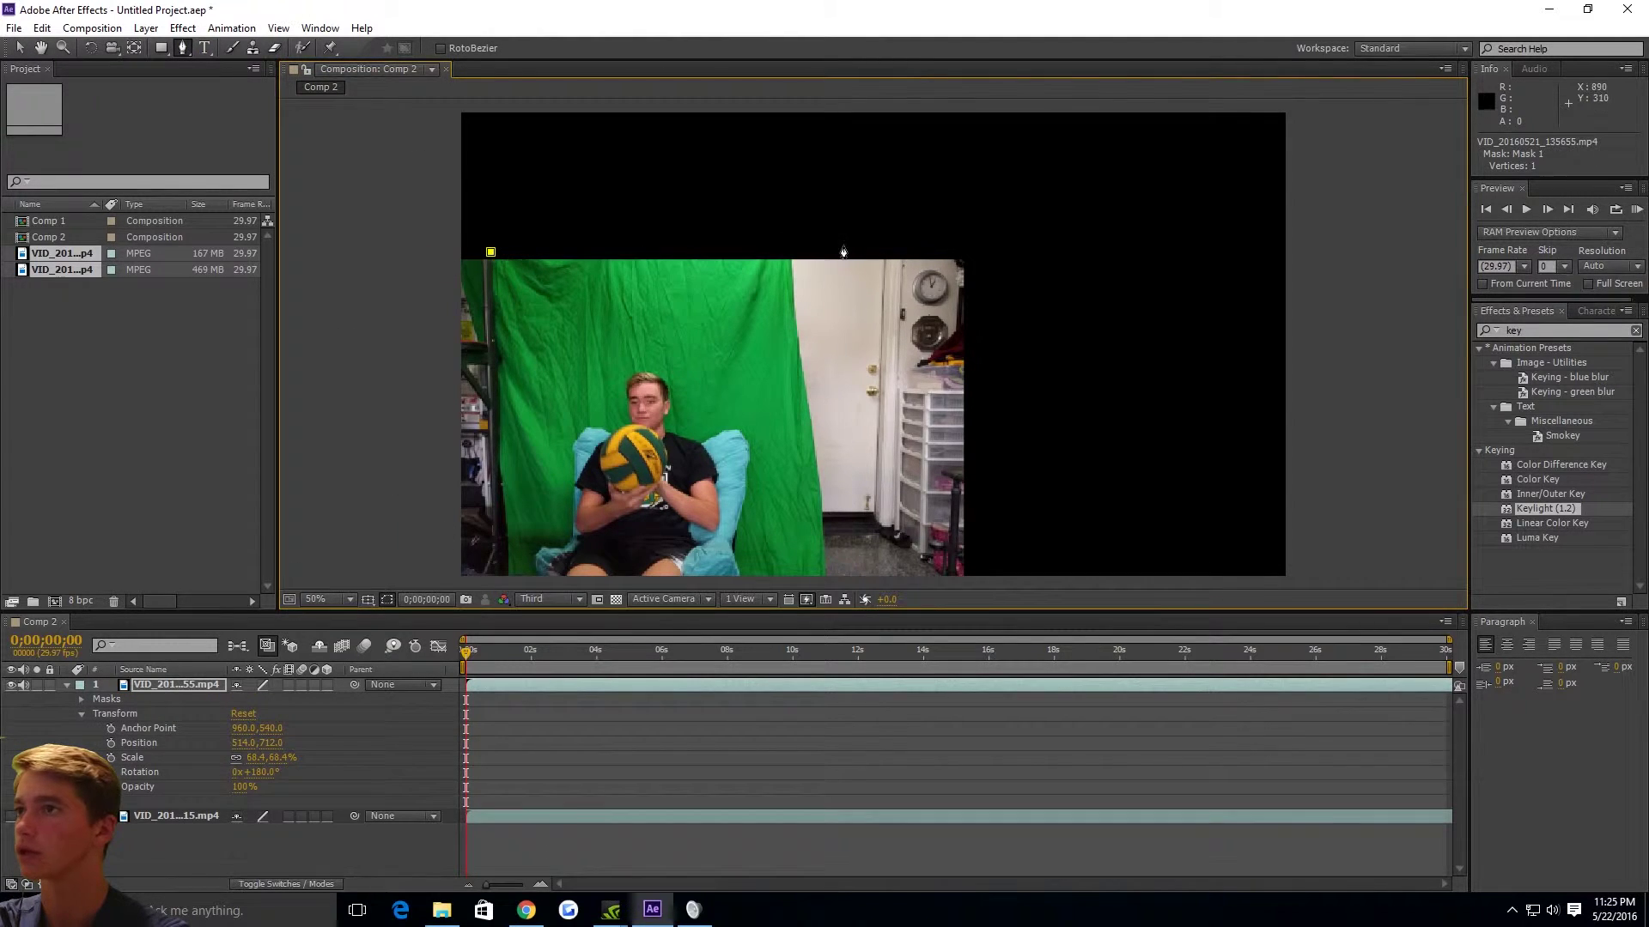
click(811, 250)
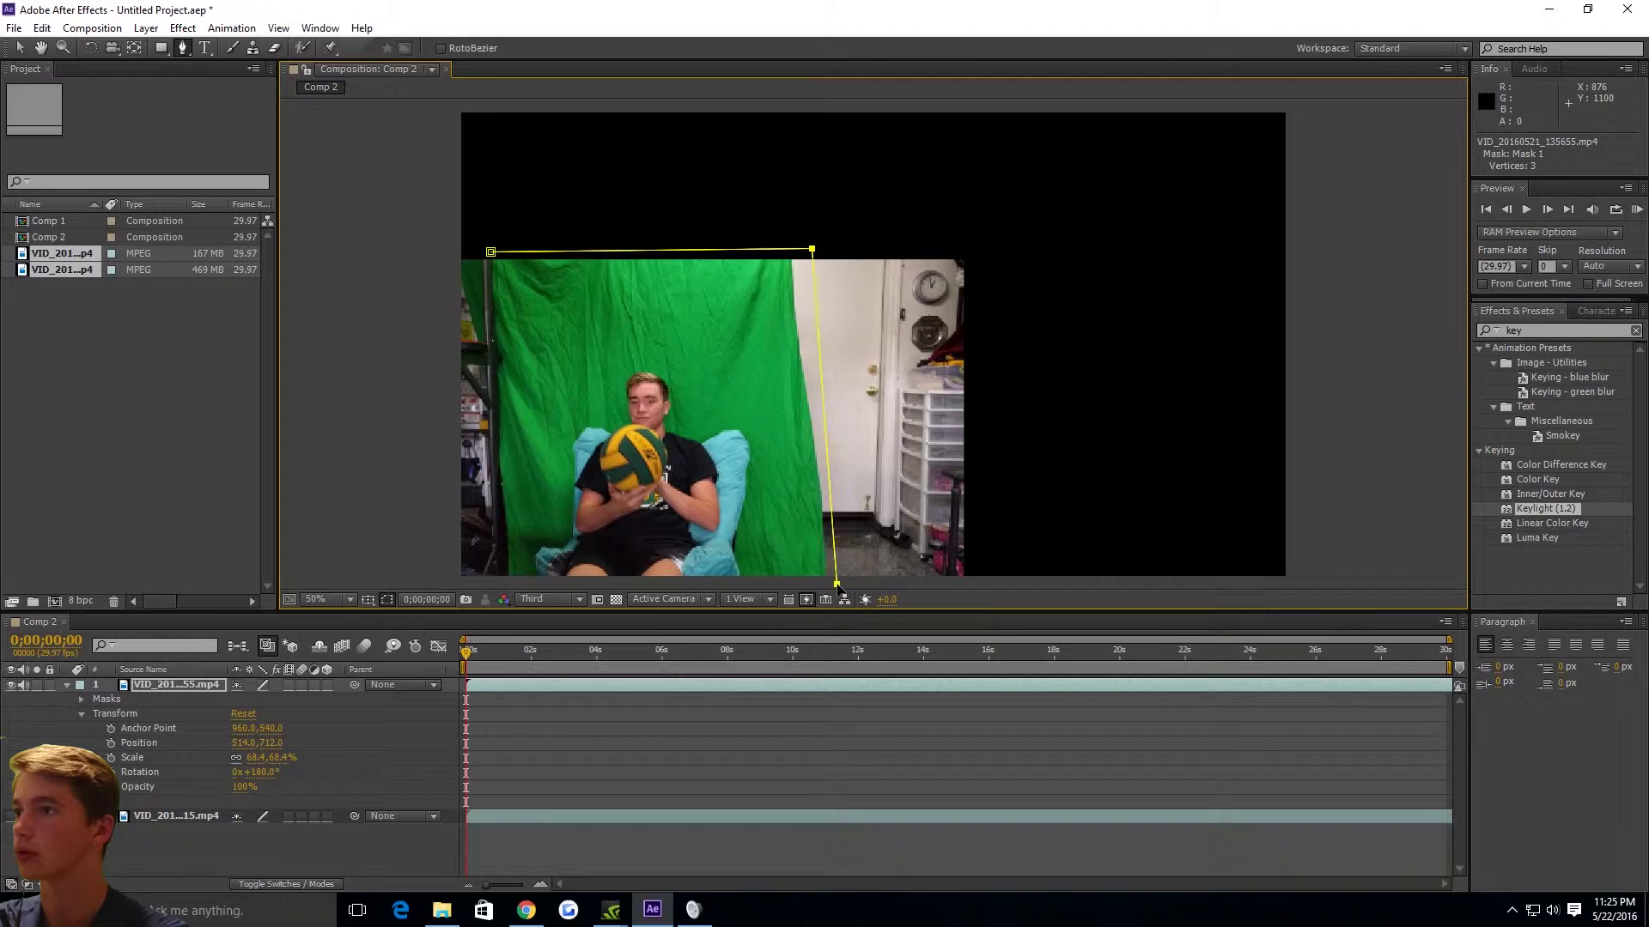
key(ctrl+z)
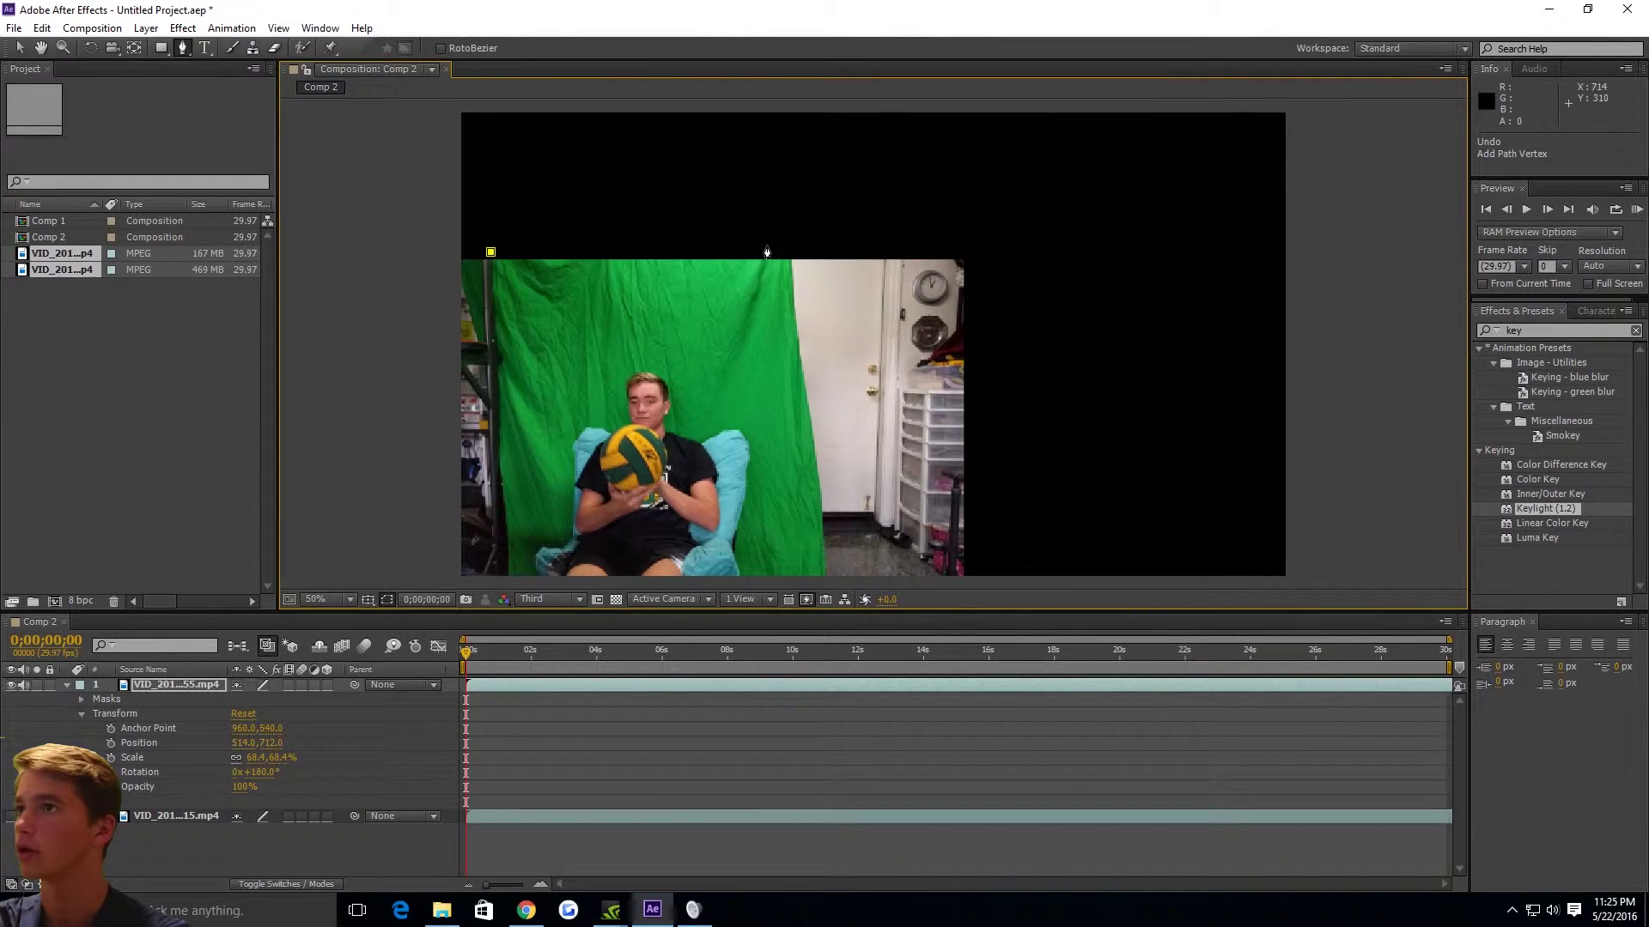
click(776, 245)
click(813, 583)
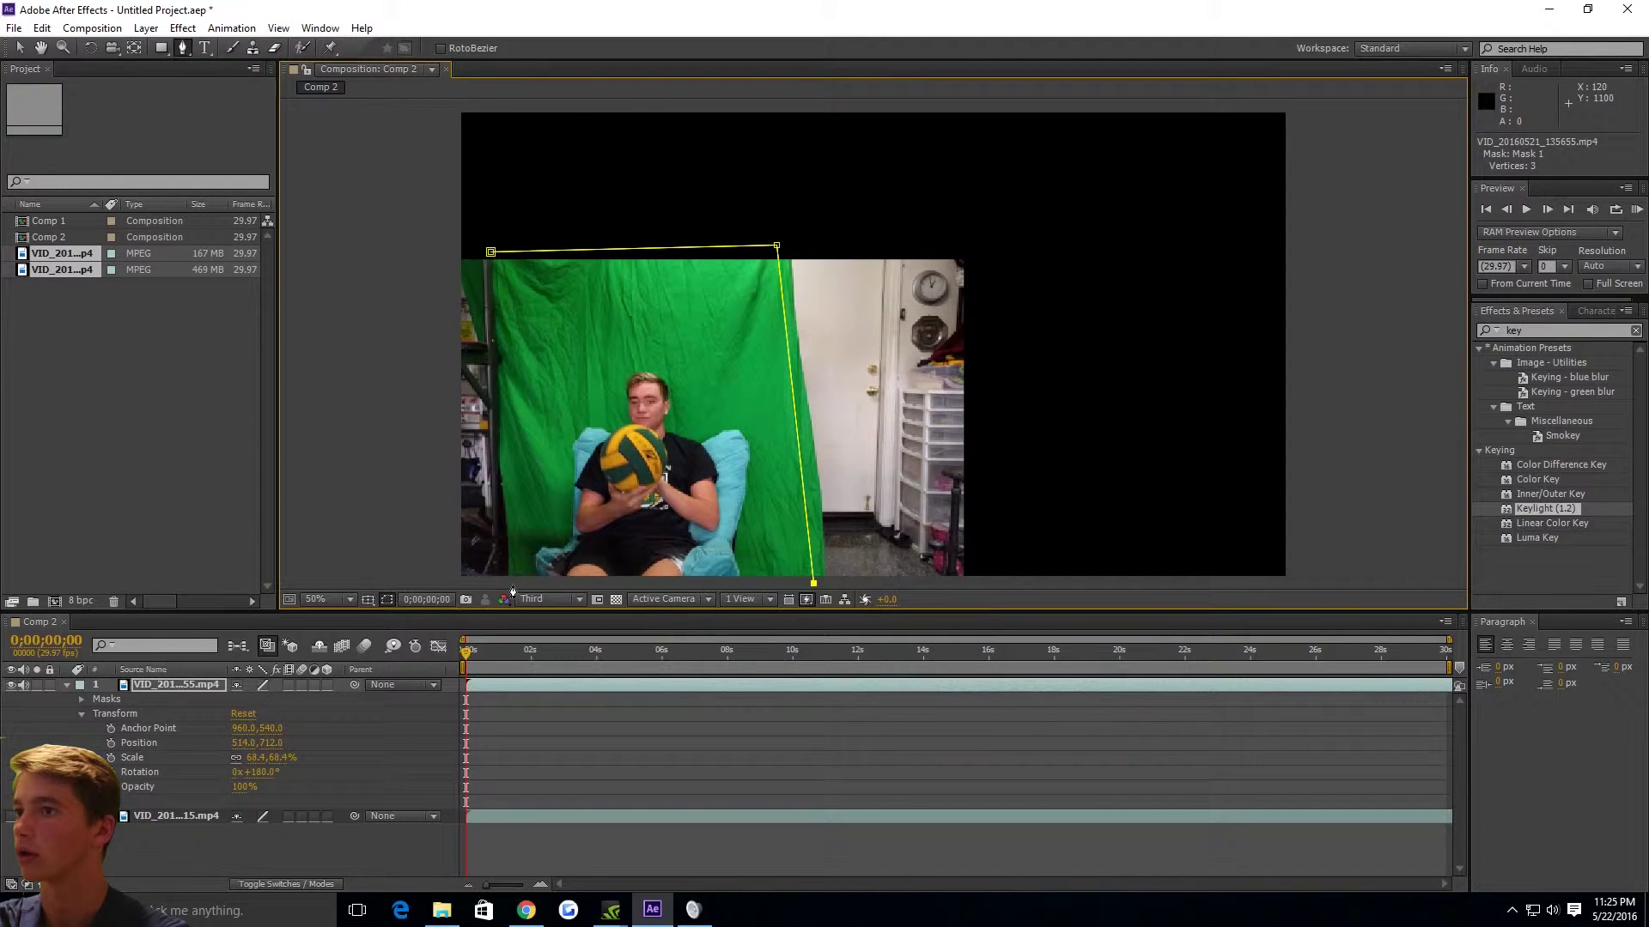
click(503, 289)
click(492, 252)
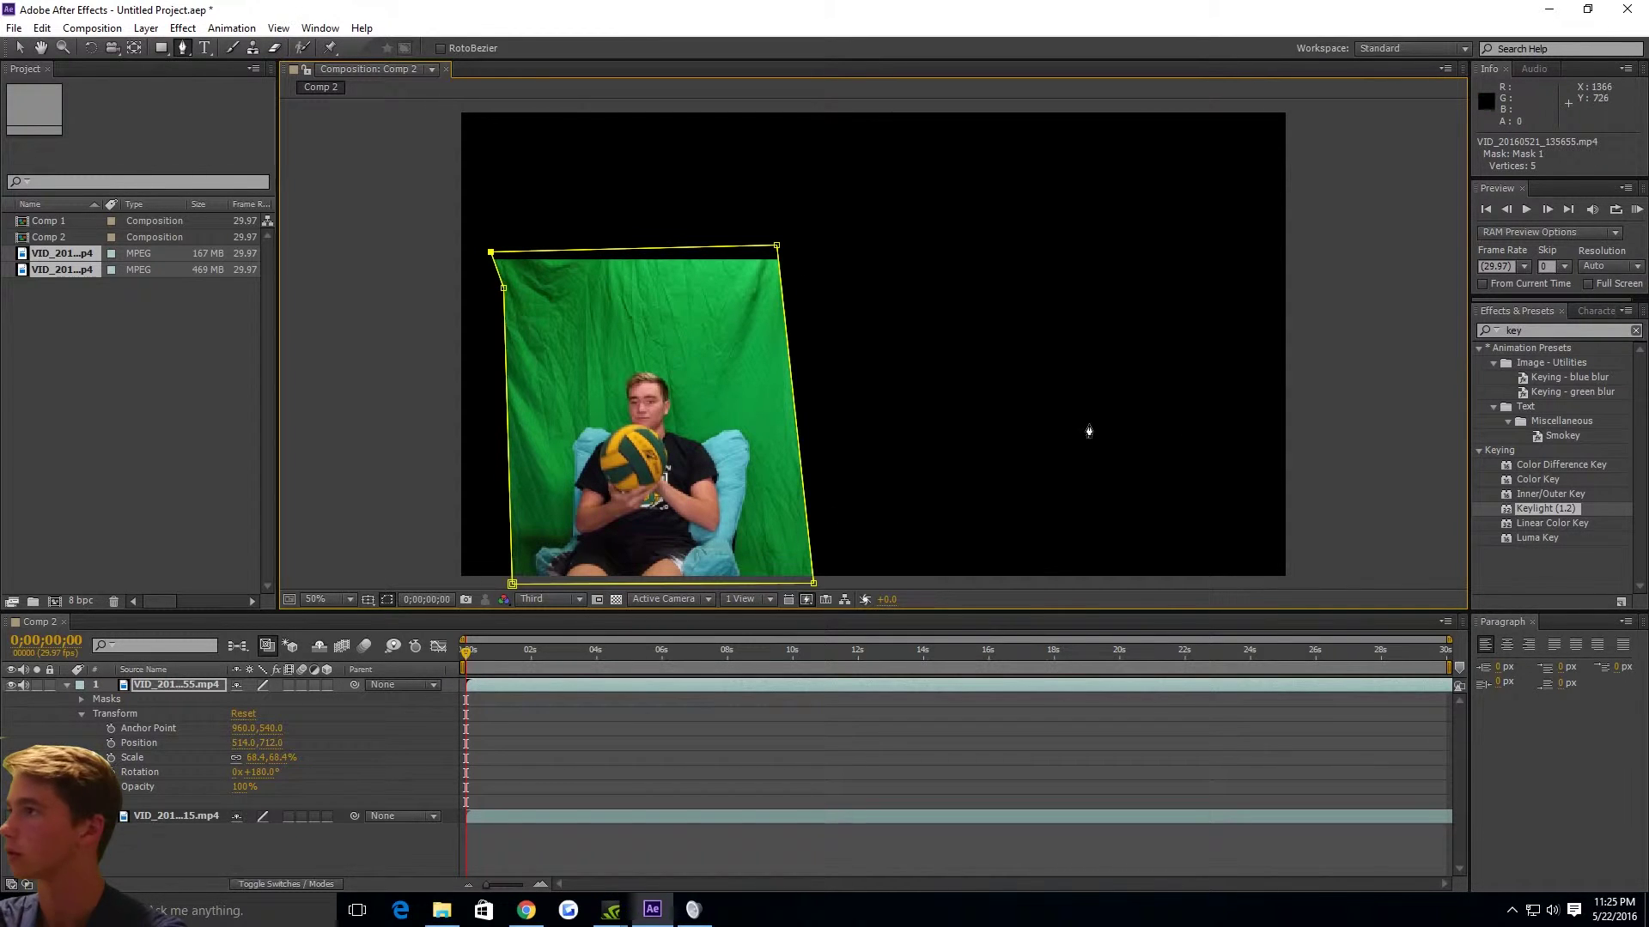
Step: Find Keylight (1.2) among the effects matching "key" and apply it to the masked upper VID layer
click(1536, 331)
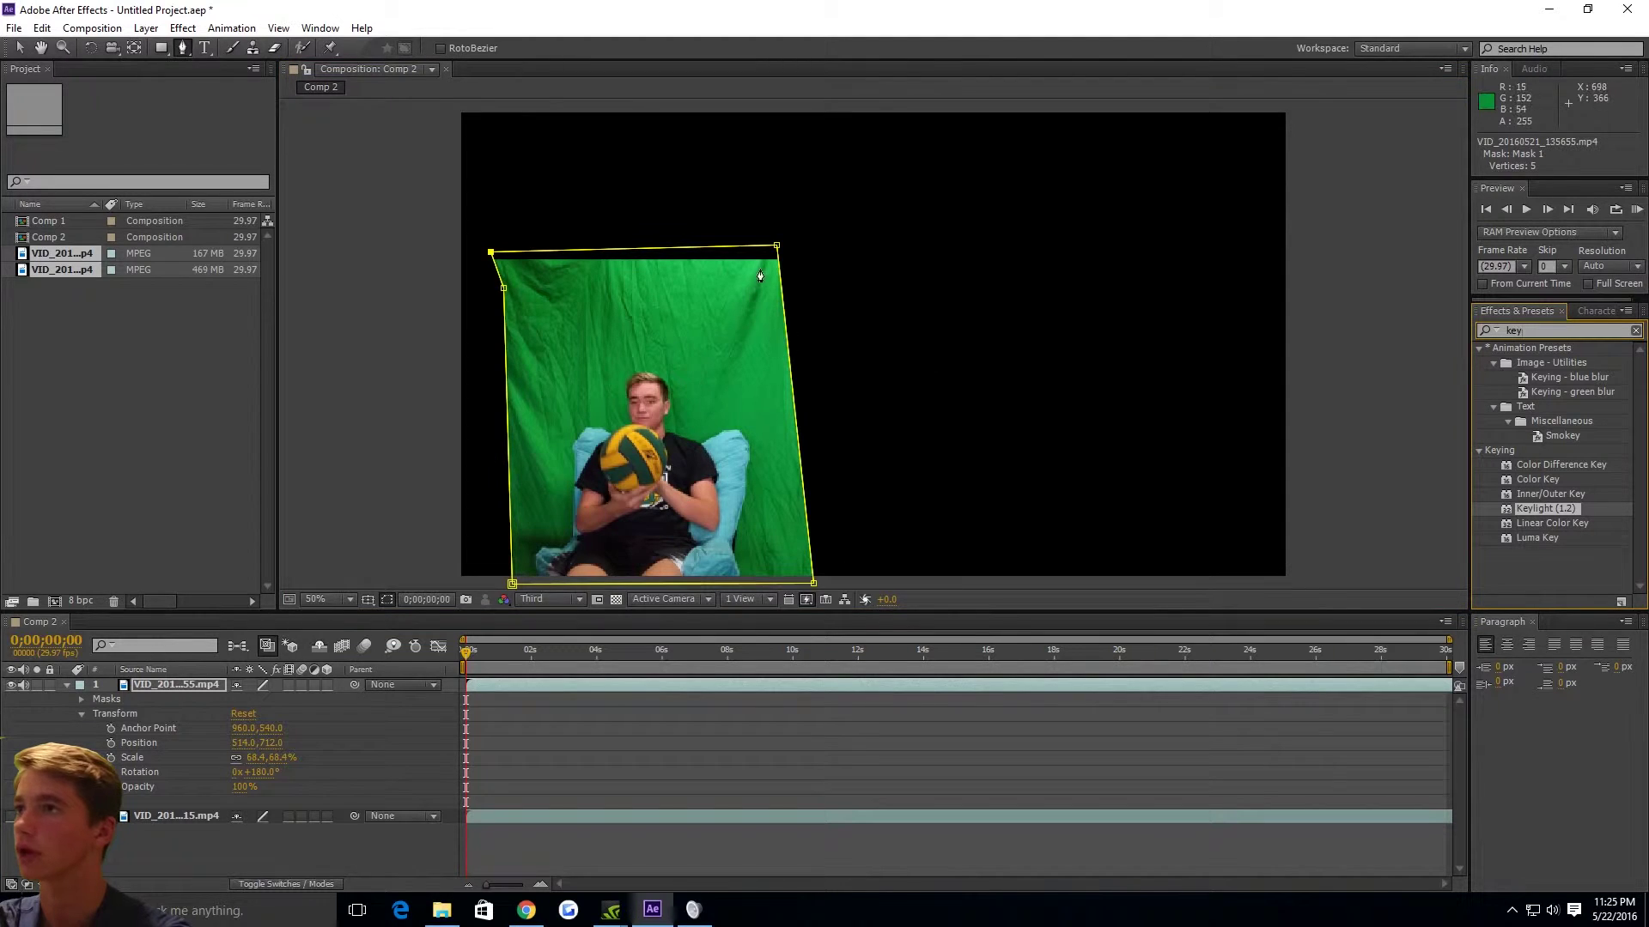
click(187, 687)
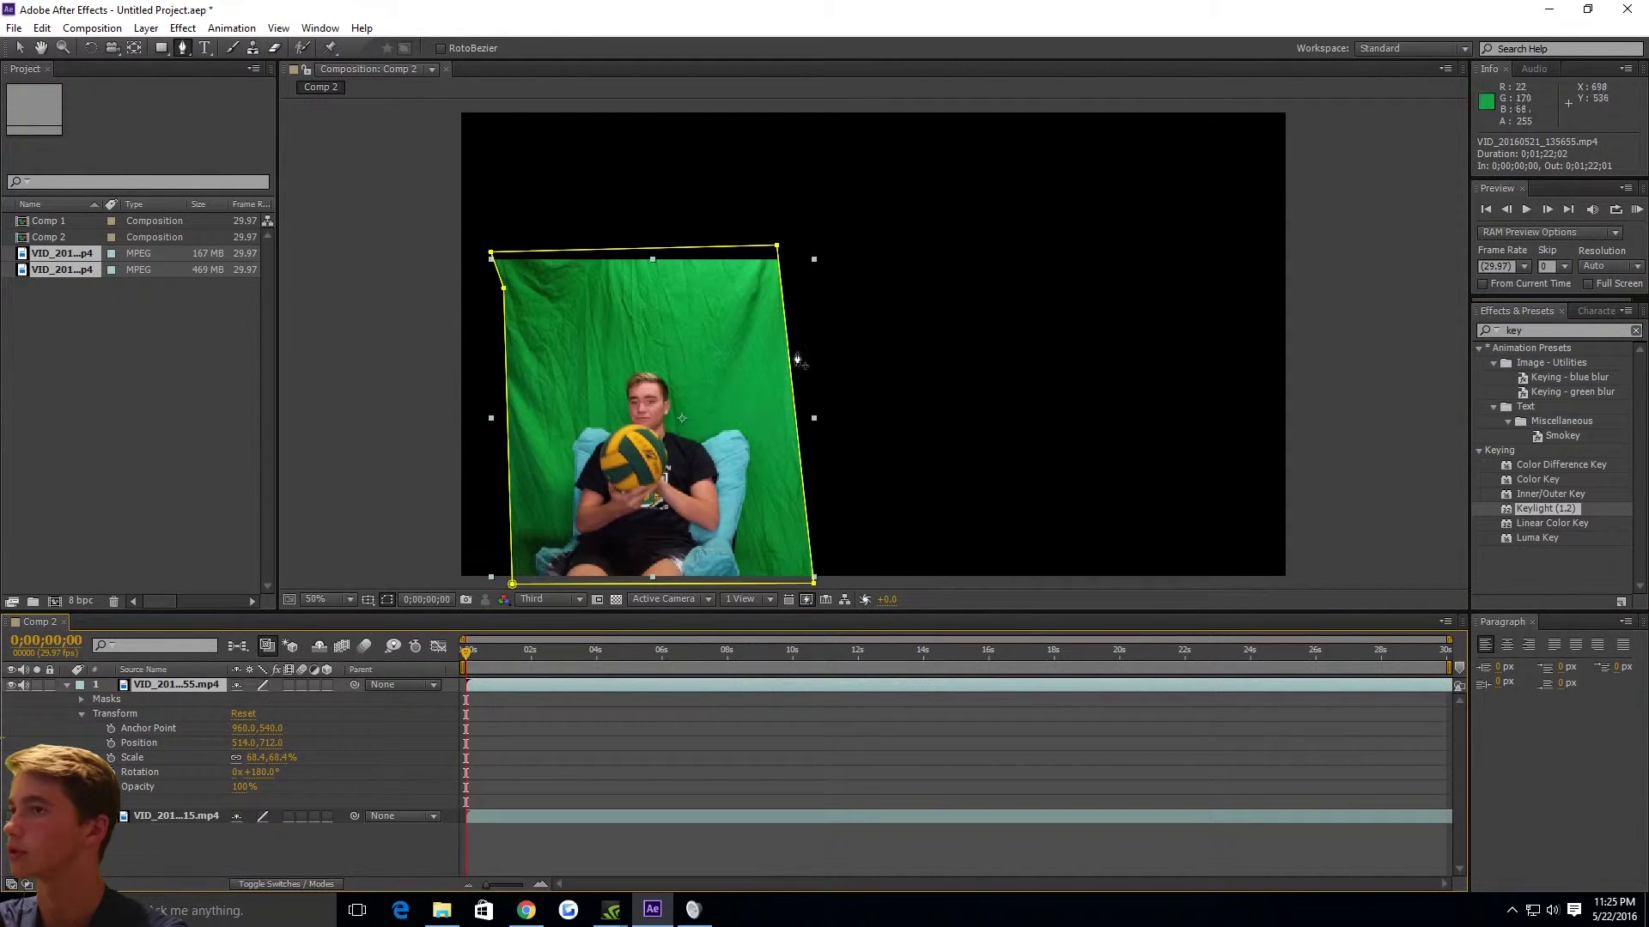
click(1529, 325)
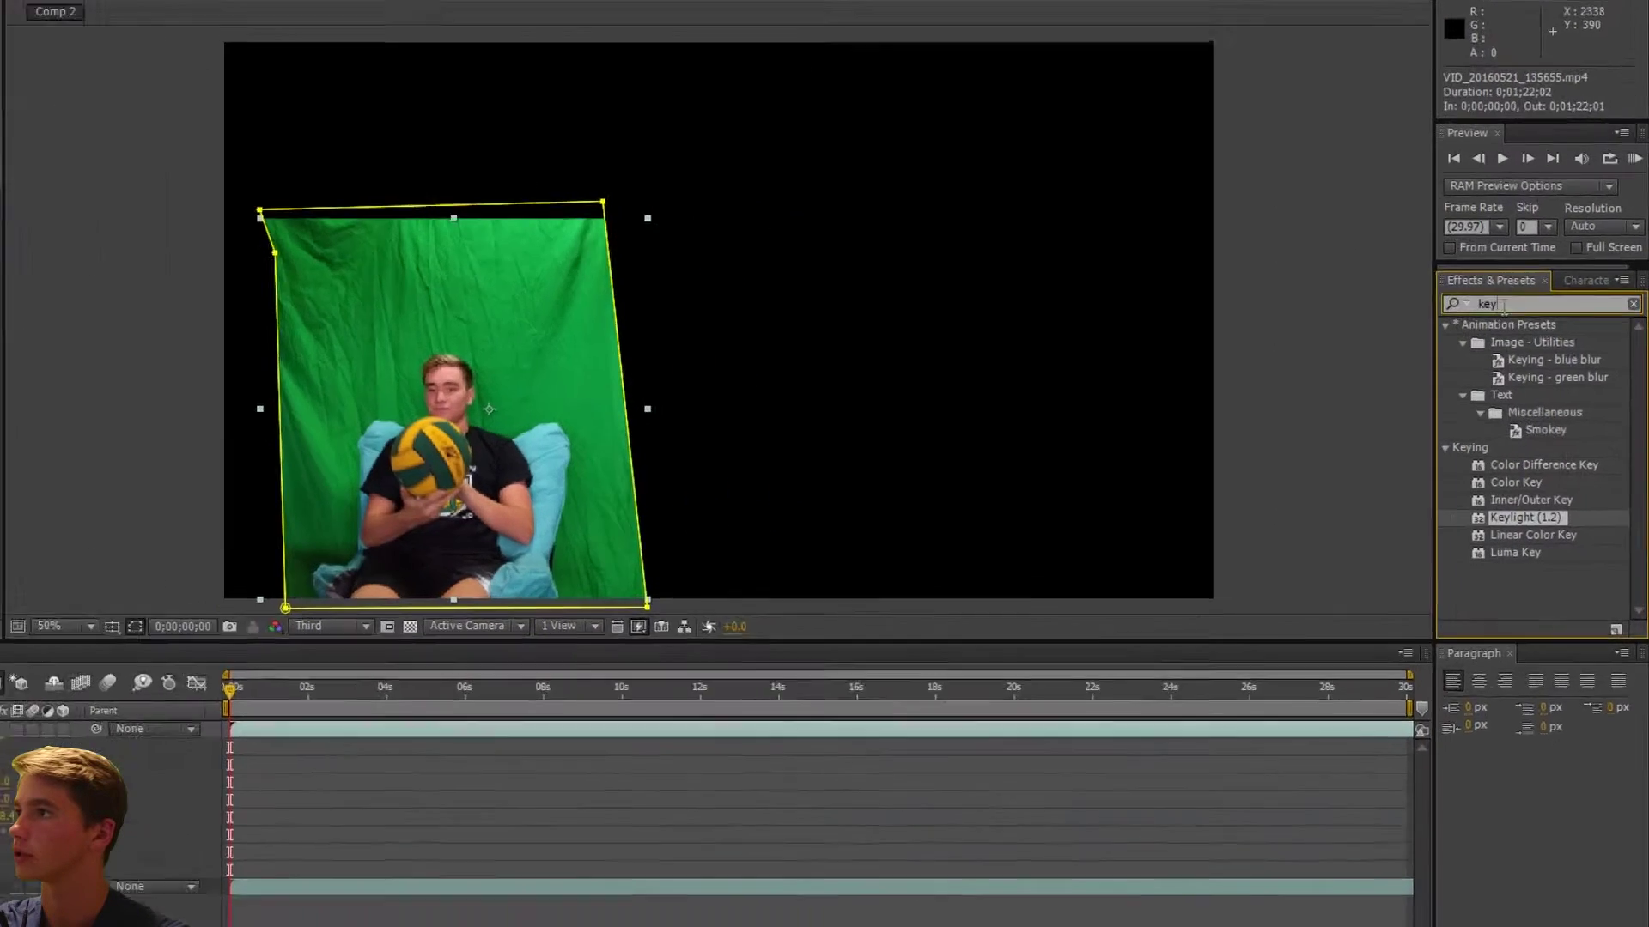
click(1537, 331)
click(1496, 330)
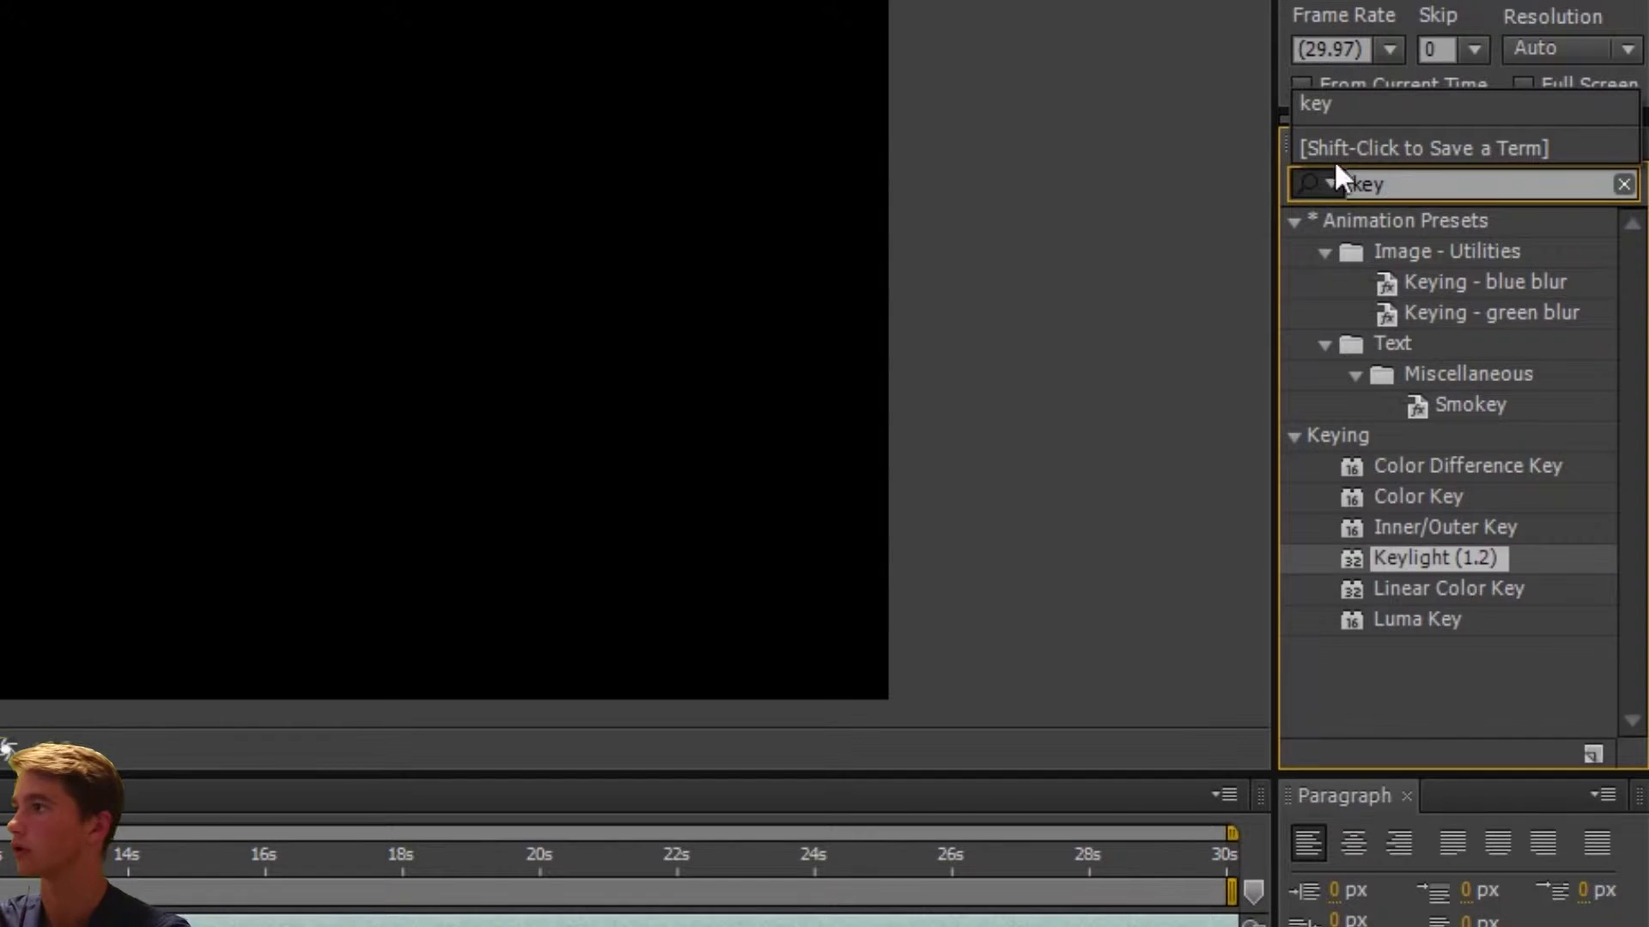
click(1436, 568)
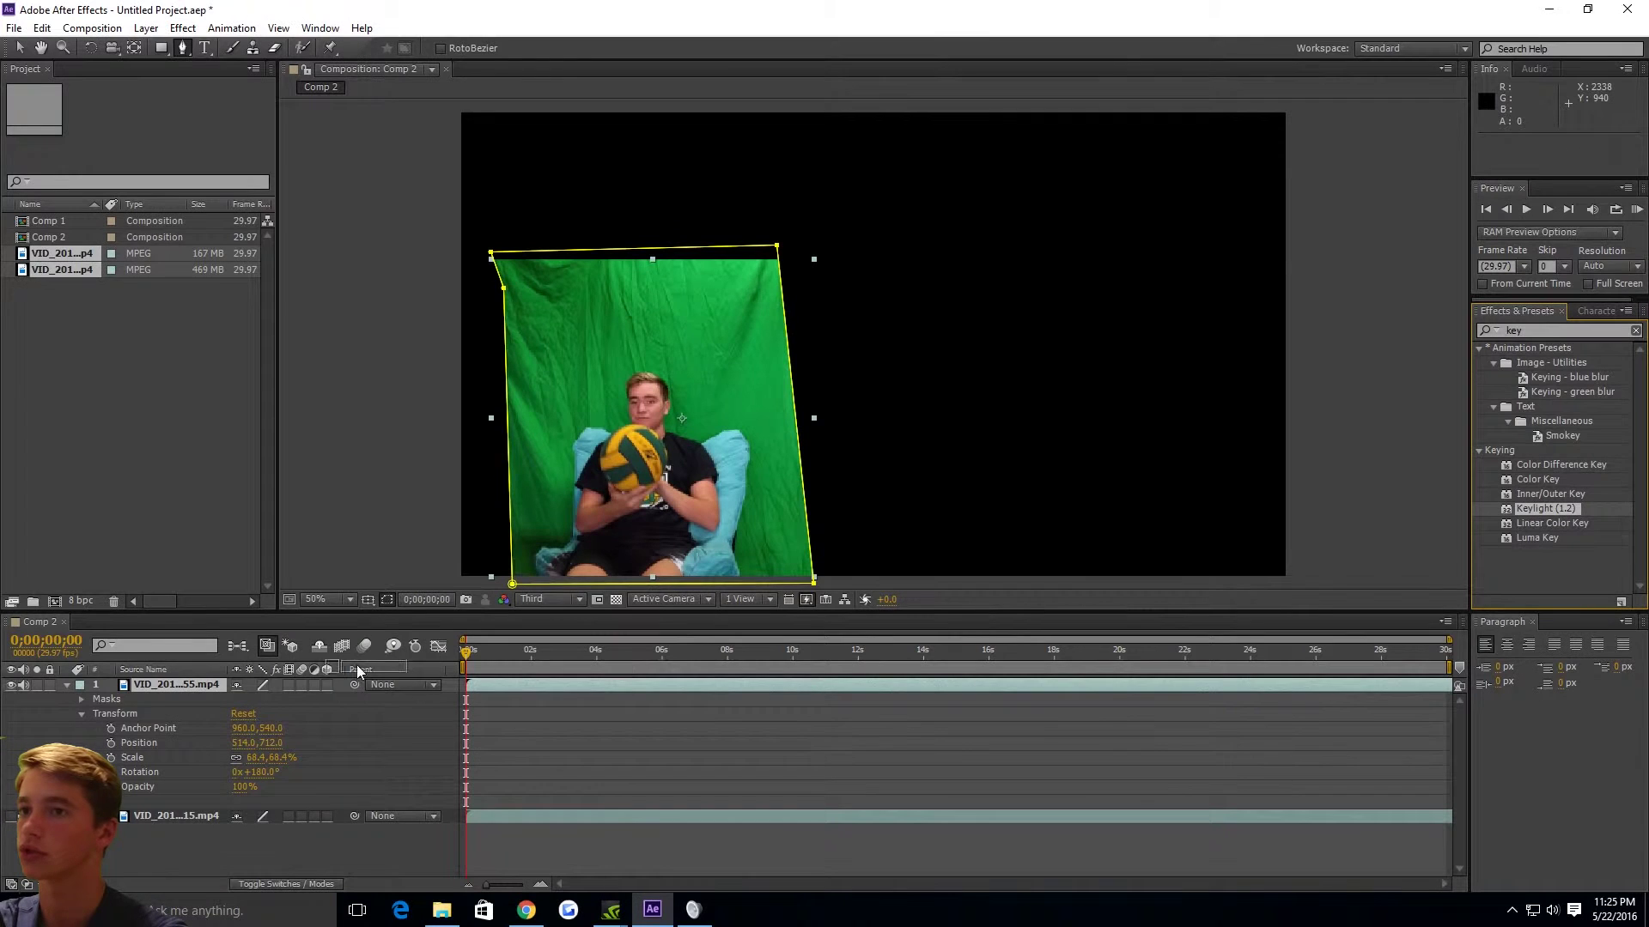
click(176, 684)
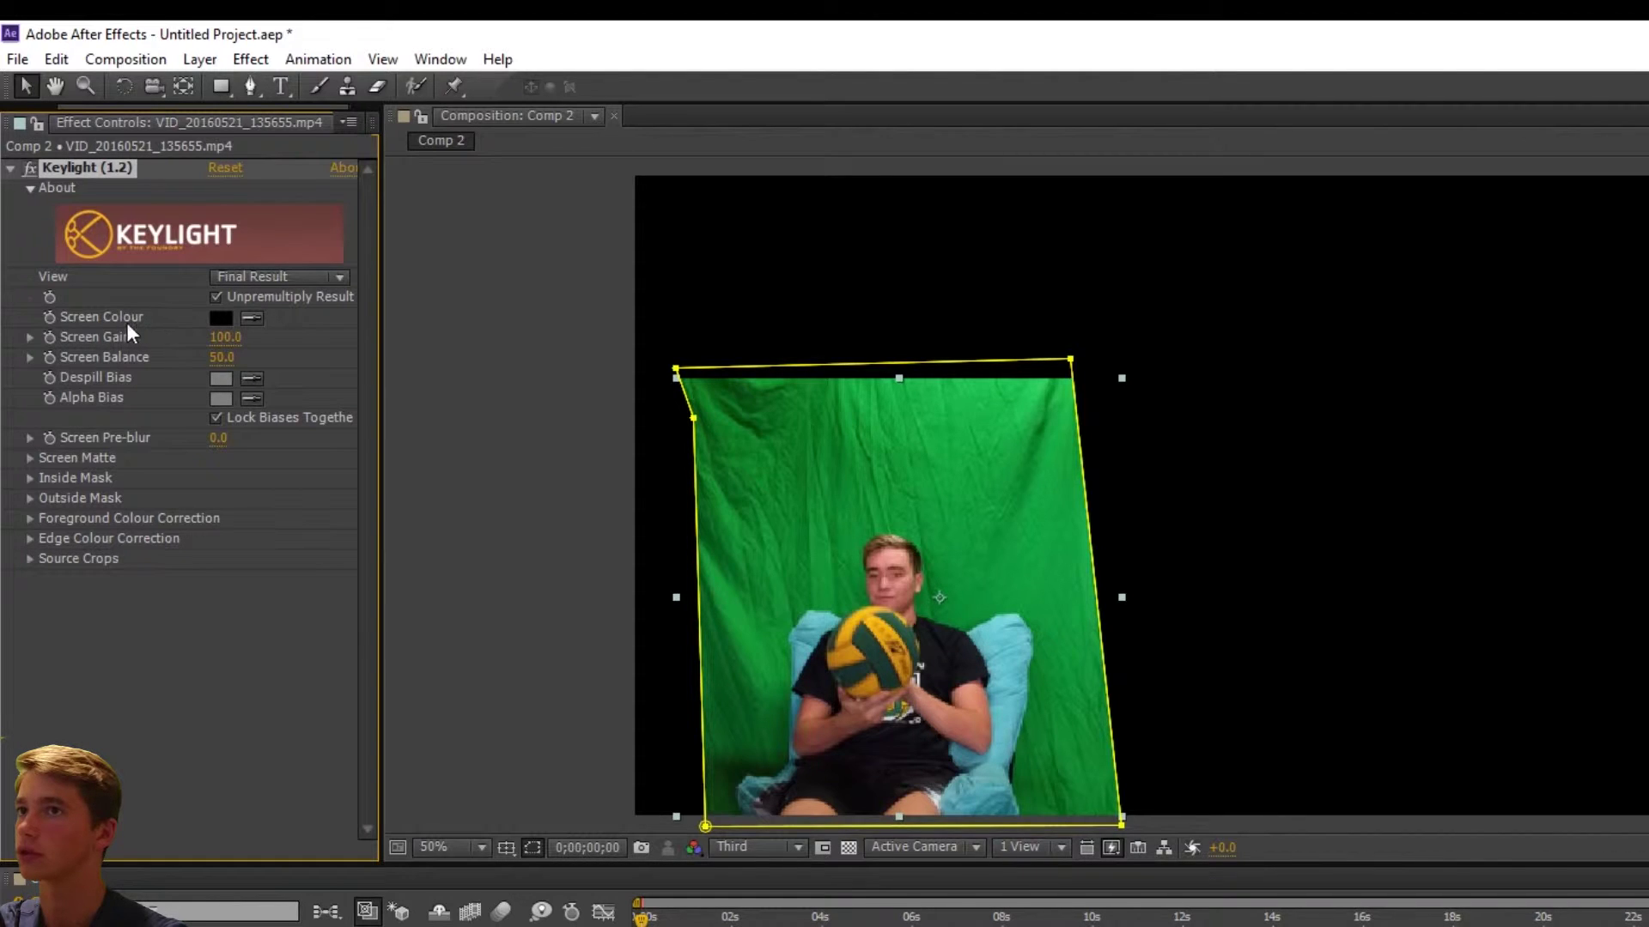
Step: Set Keylight's Screen Colour by sampling the green backdrop beside the seated person, redoing the first sample
click(252, 318)
click(794, 576)
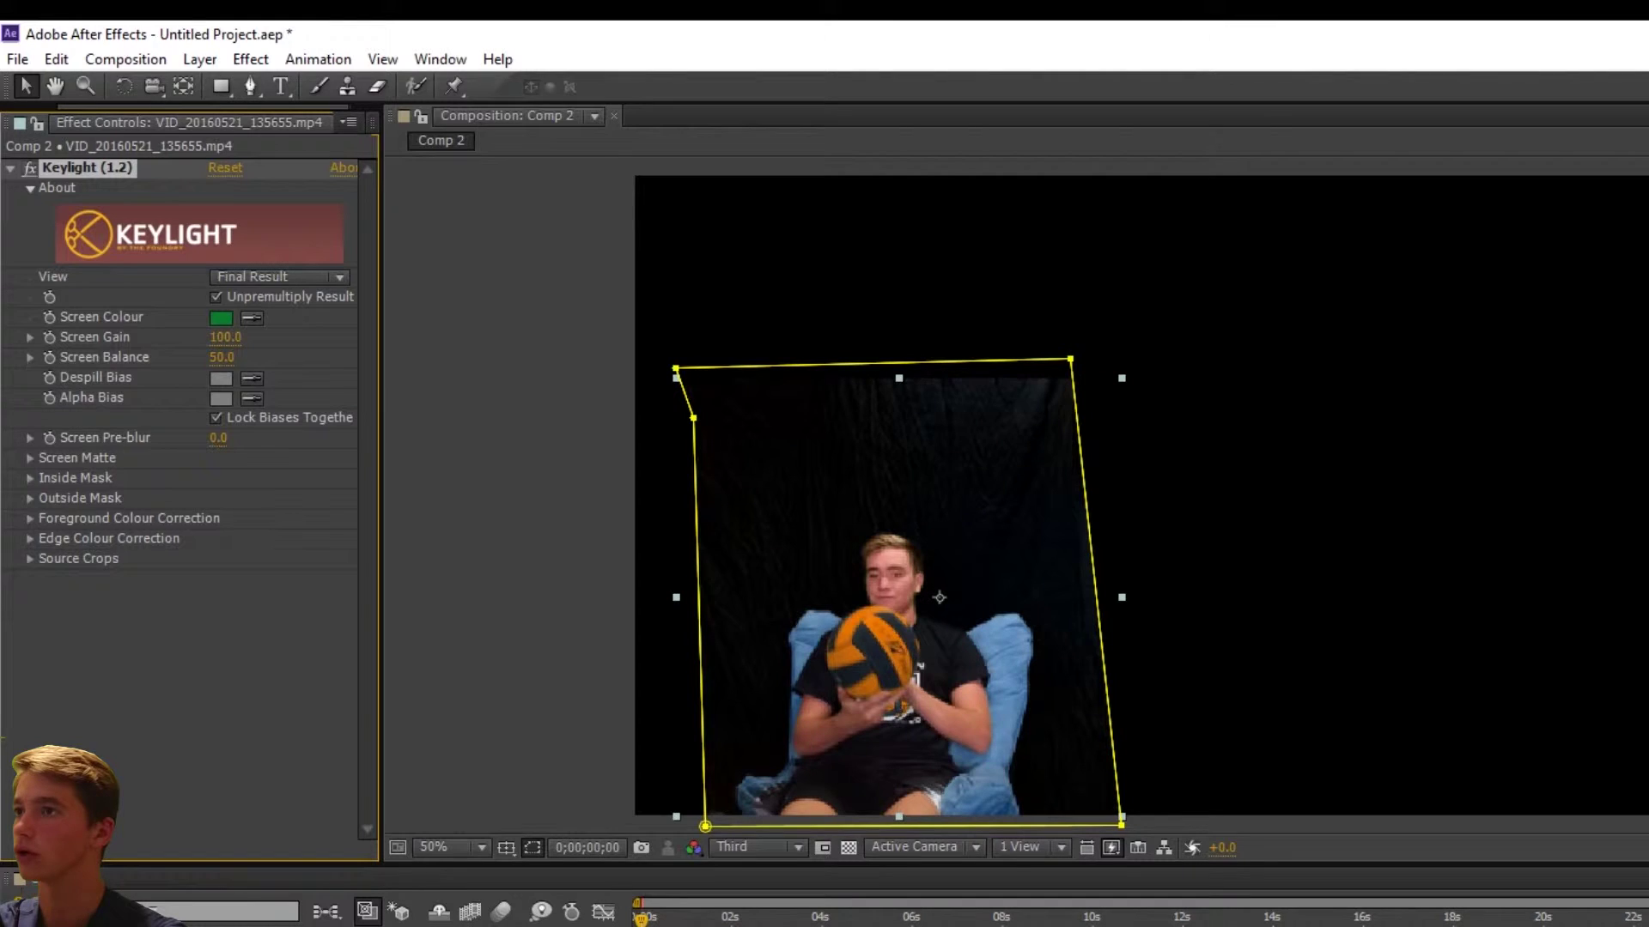
key(ctrl+z)
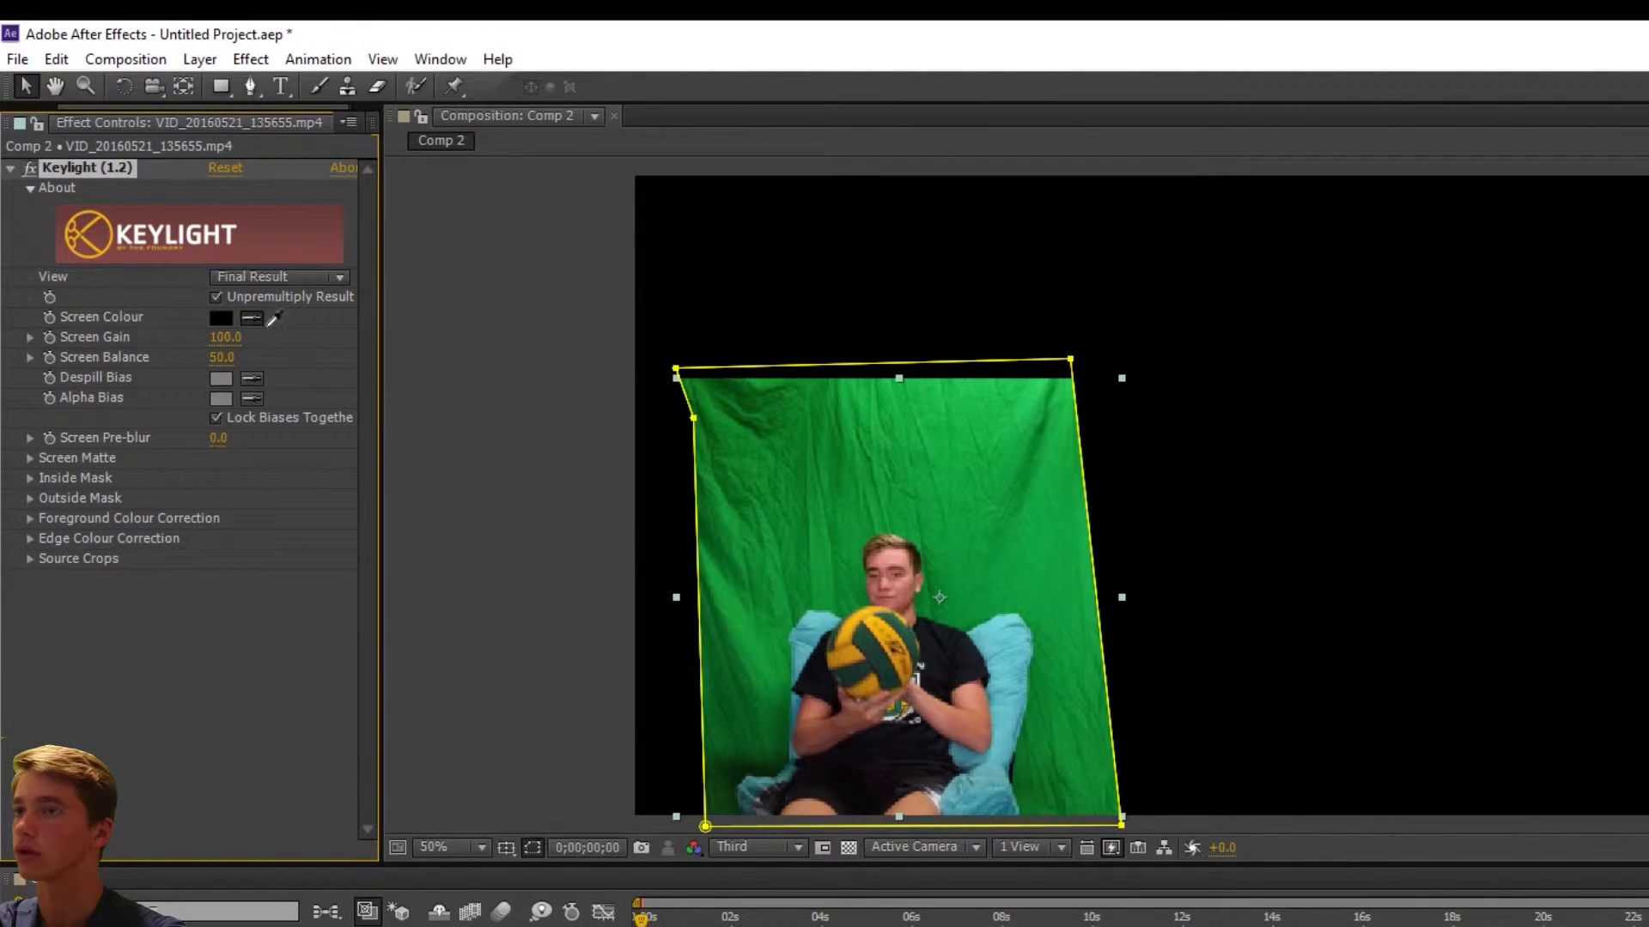
click(782, 587)
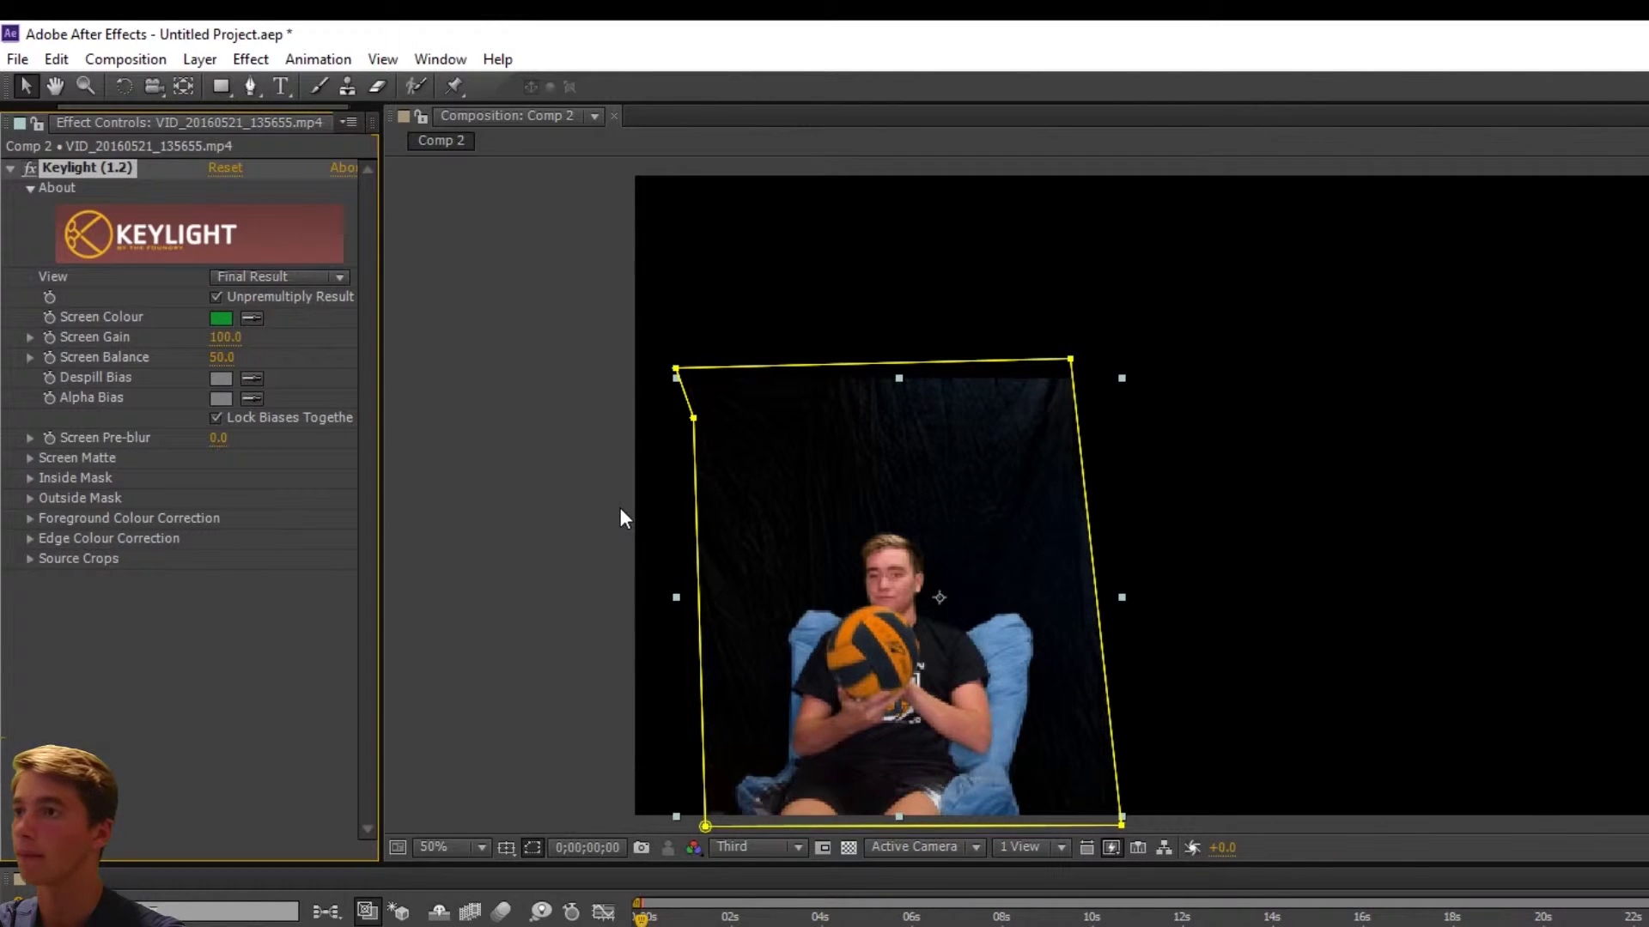
Step: Save the project in Documents as the person's first name followed by "alsiefanlsiefn", and preview the keyed clip from the start
key(ctrl+s)
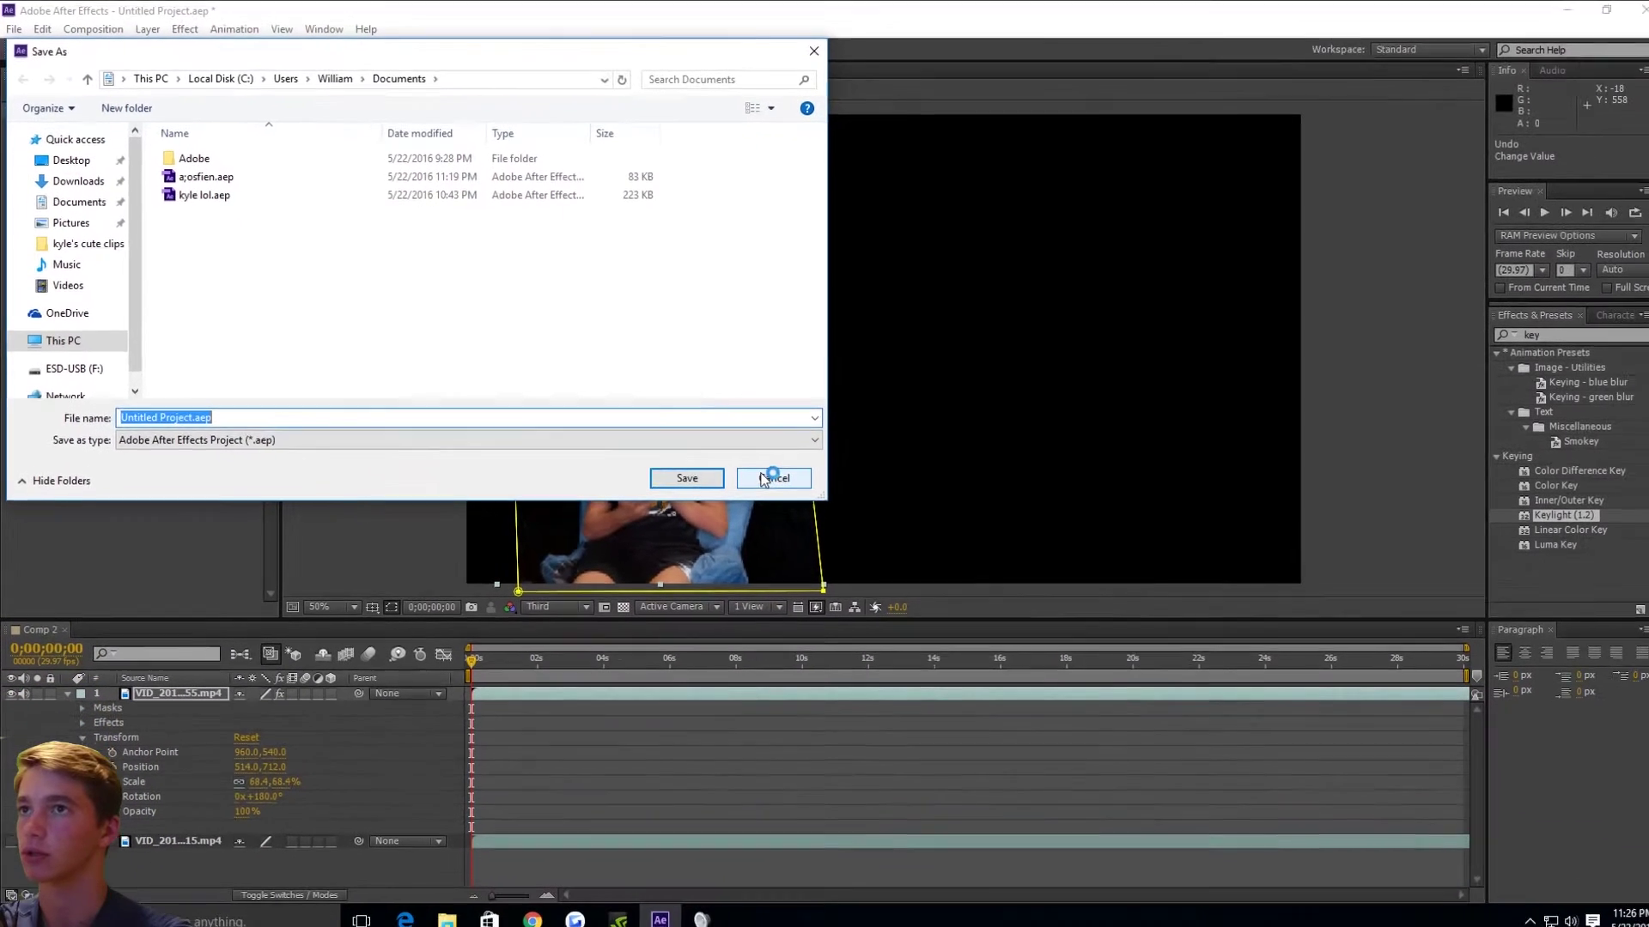
text(kyle alsiefanlsiefn)
key(Return)
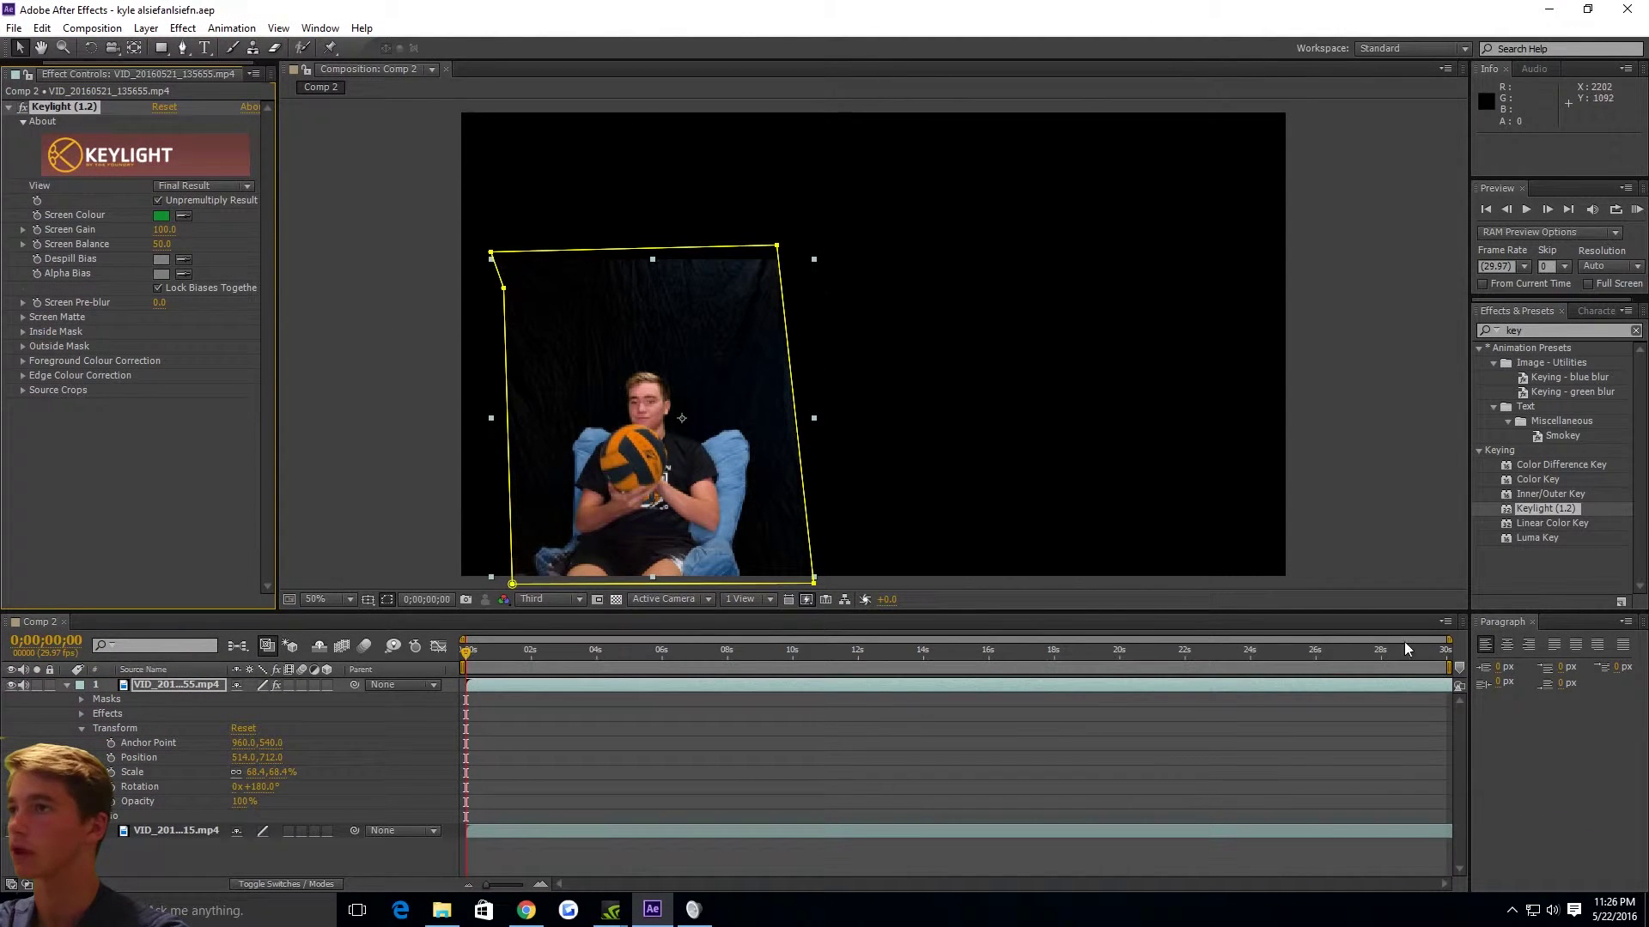
drag(467, 658, 486, 622)
click(1024, 399)
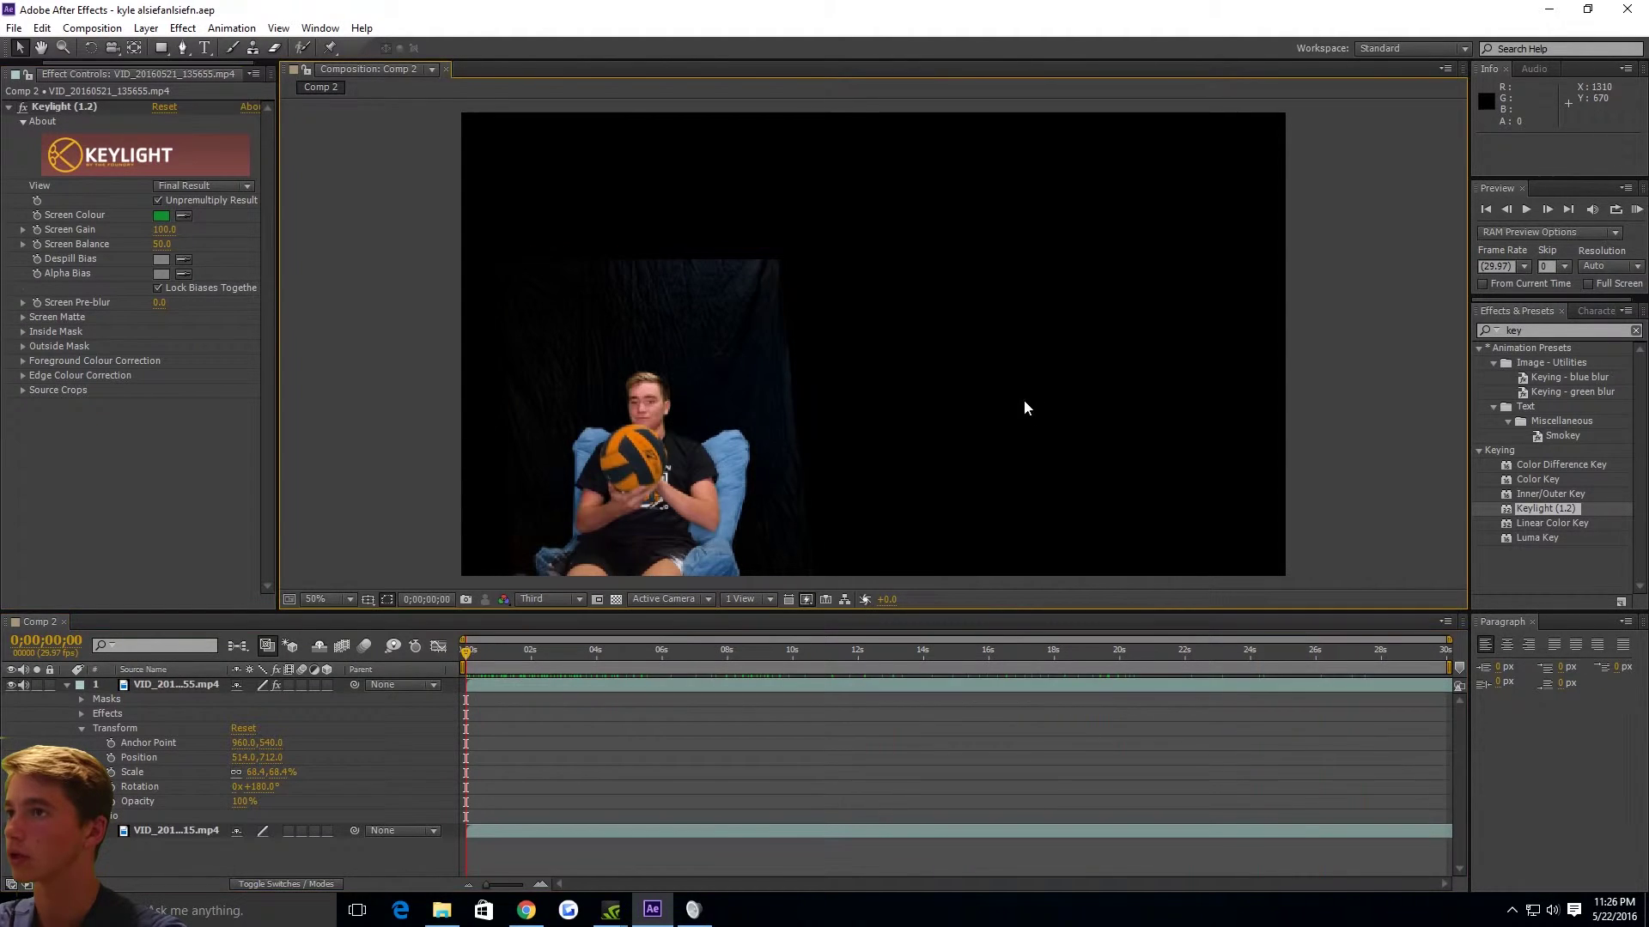
Step: Open the Downloads folder in File Explorer and arrange it side by side with the After Effects window
click(441, 911)
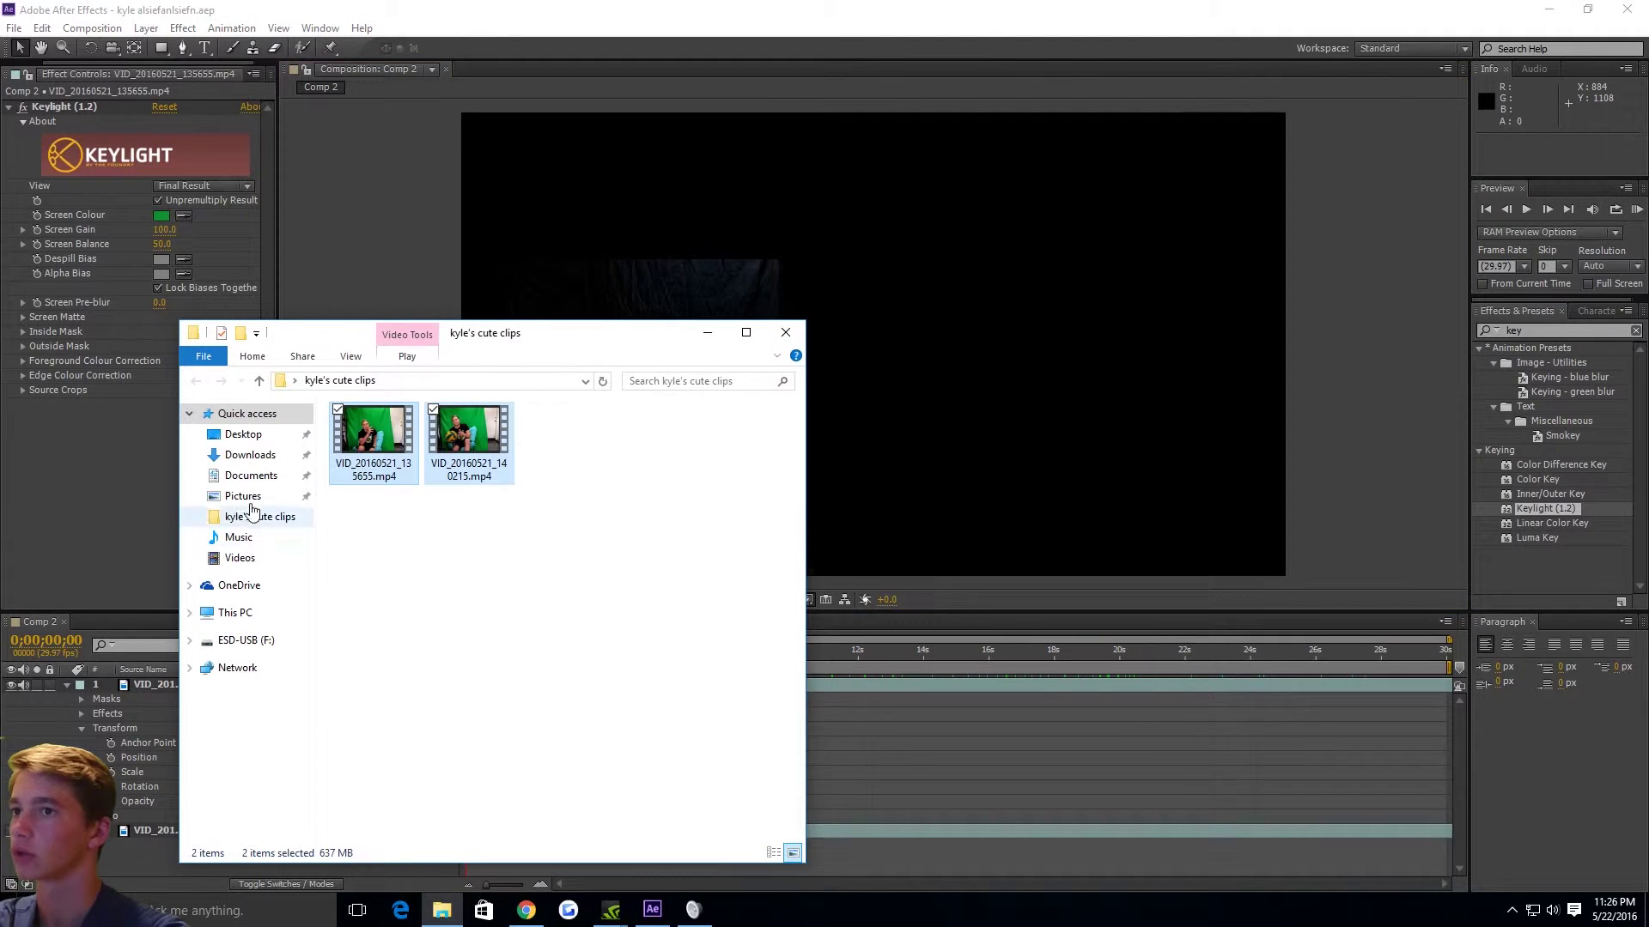
click(249, 455)
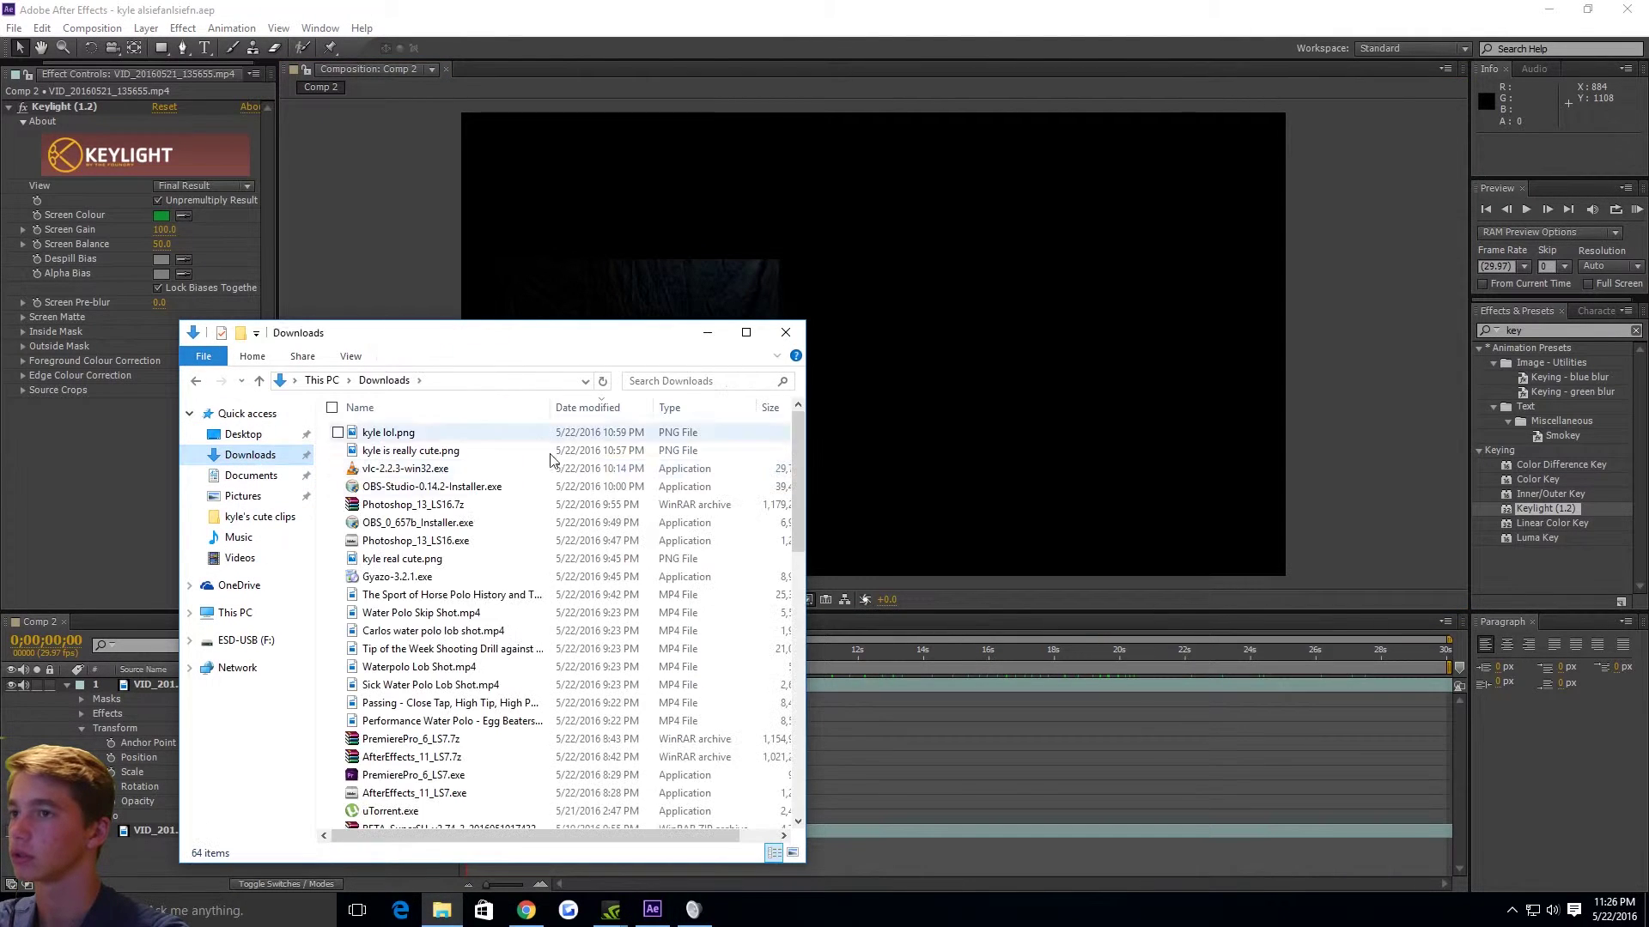
click(468, 722)
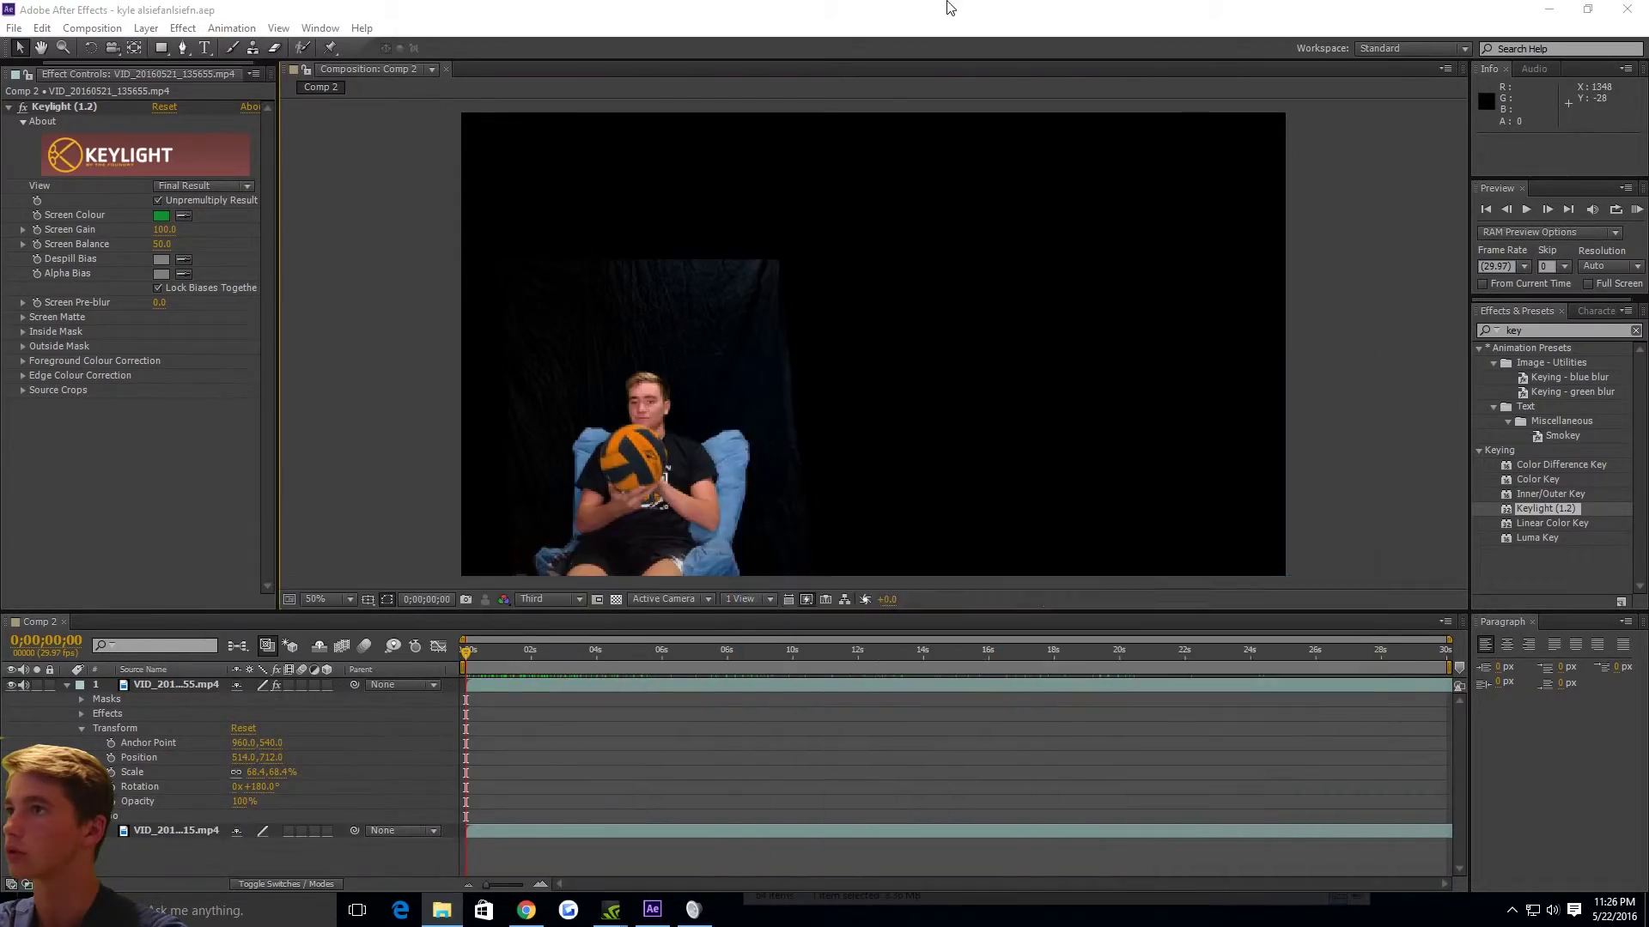
key(super+Right)
click(601, 405)
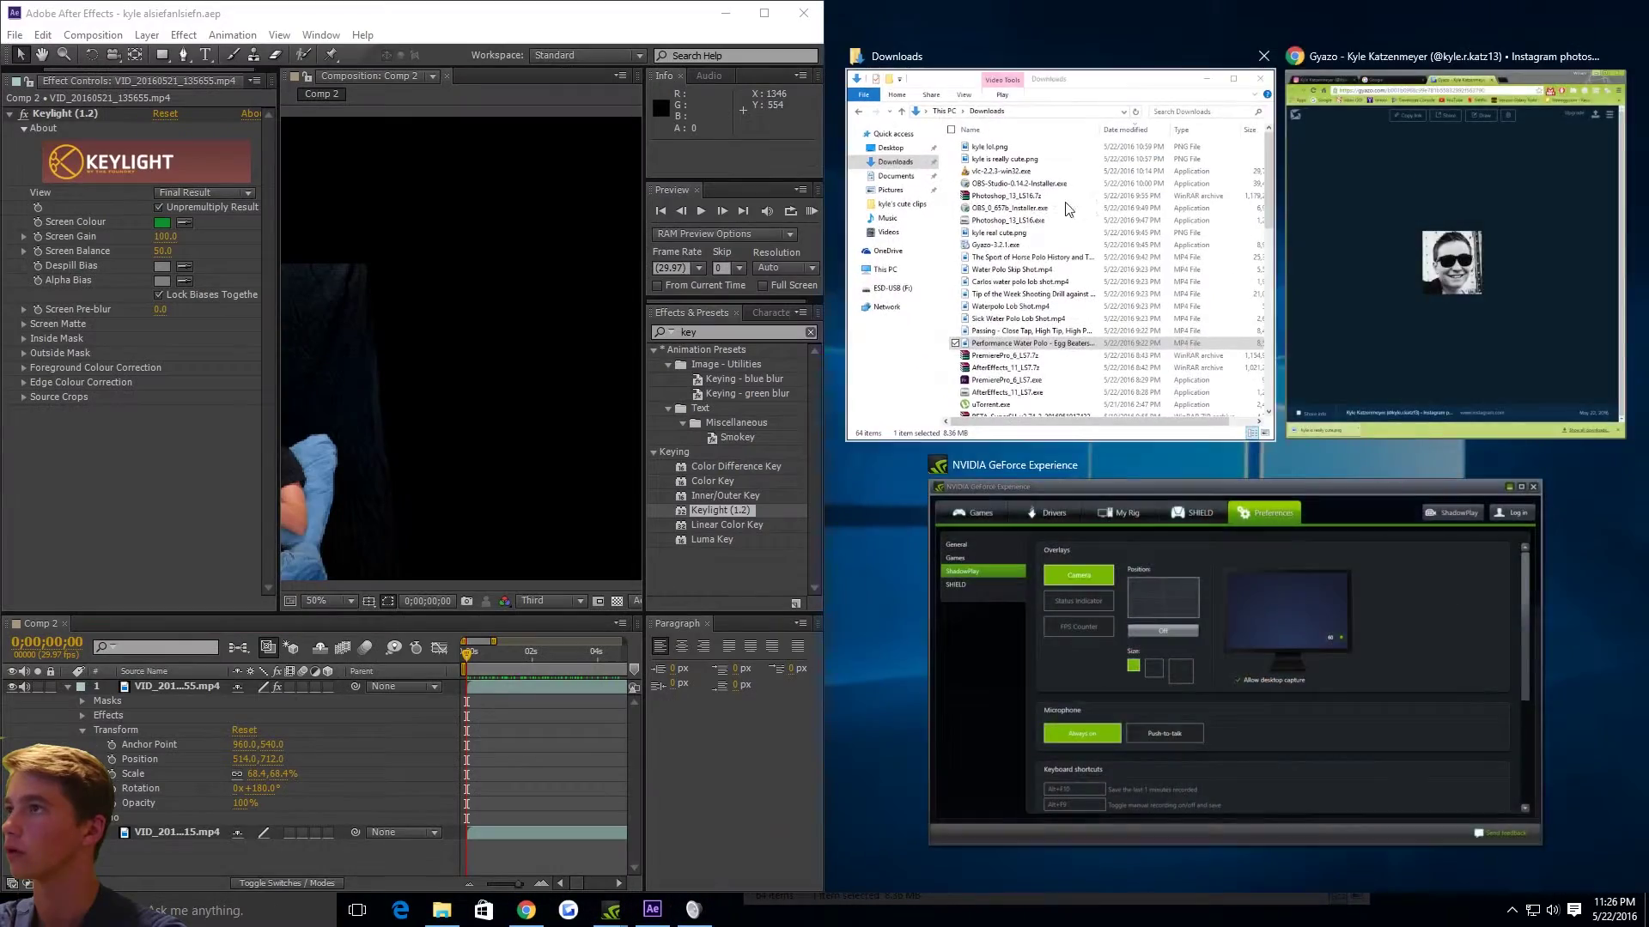
scroll(513, 510, down, 2)
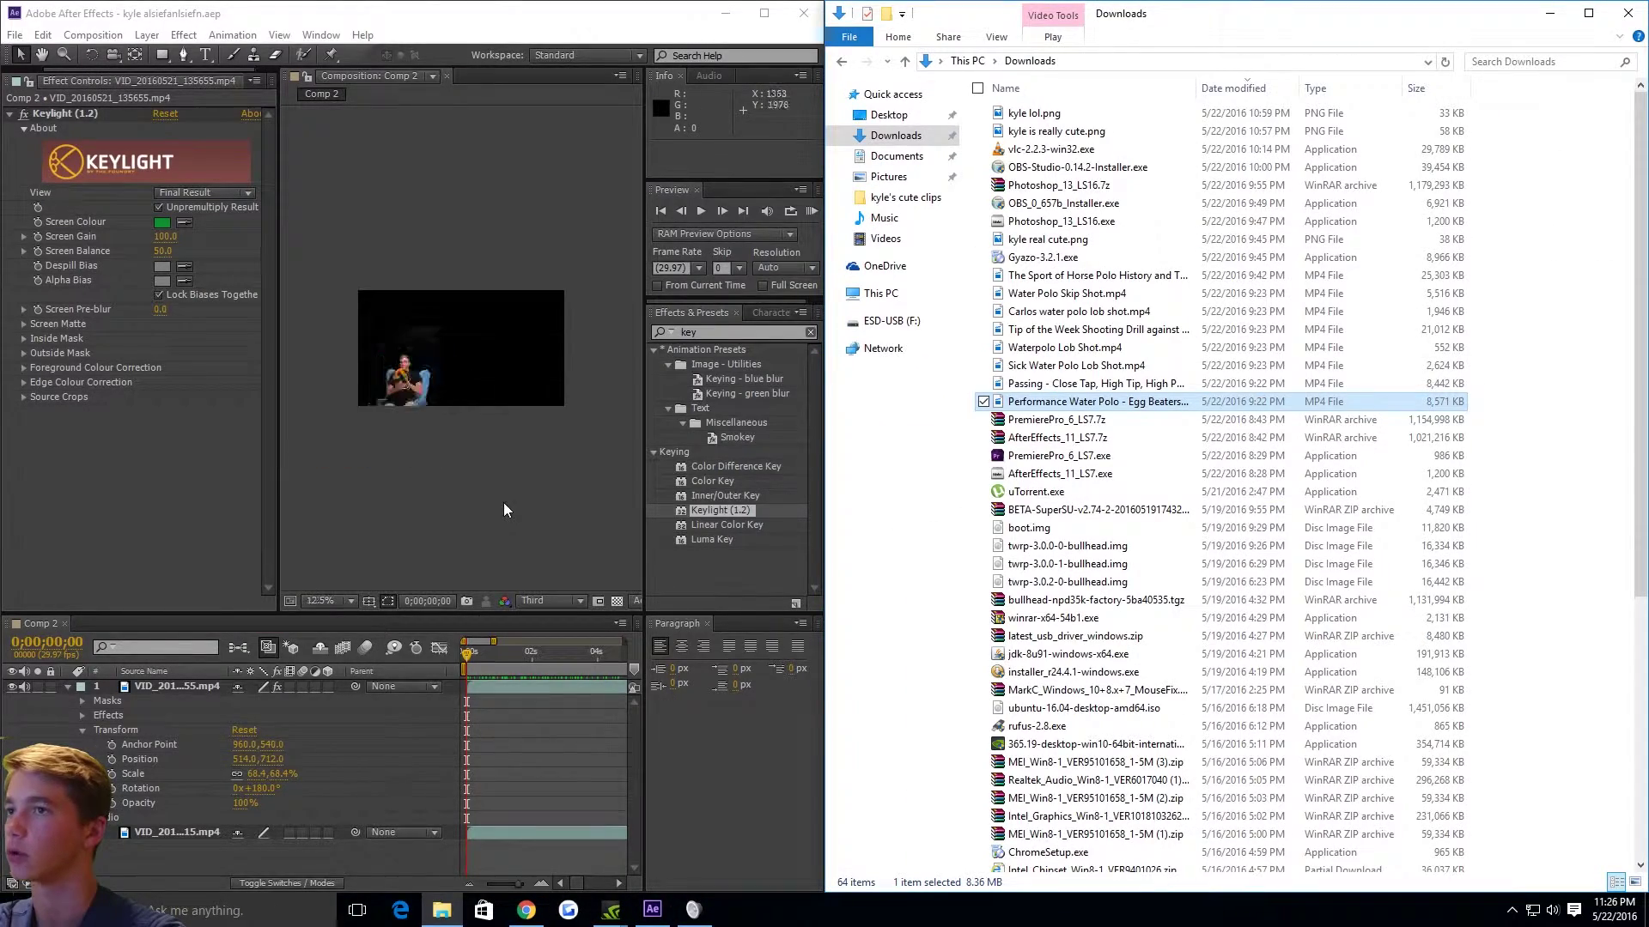
Step: Close the layer's effect controls view and import the eight polo MP4 clips from Downloads into the project
drag(1104, 404, 1071, 412)
shift+click(1106, 277)
mouse_move(1106, 279)
mouse_down()
mouse_move(334, 481)
mouse_move(50, 463)
mouse_move(910, 352)
mouse_move(1091, 258)
mouse_move(1086, 275)
mouse_up()
click(82, 81)
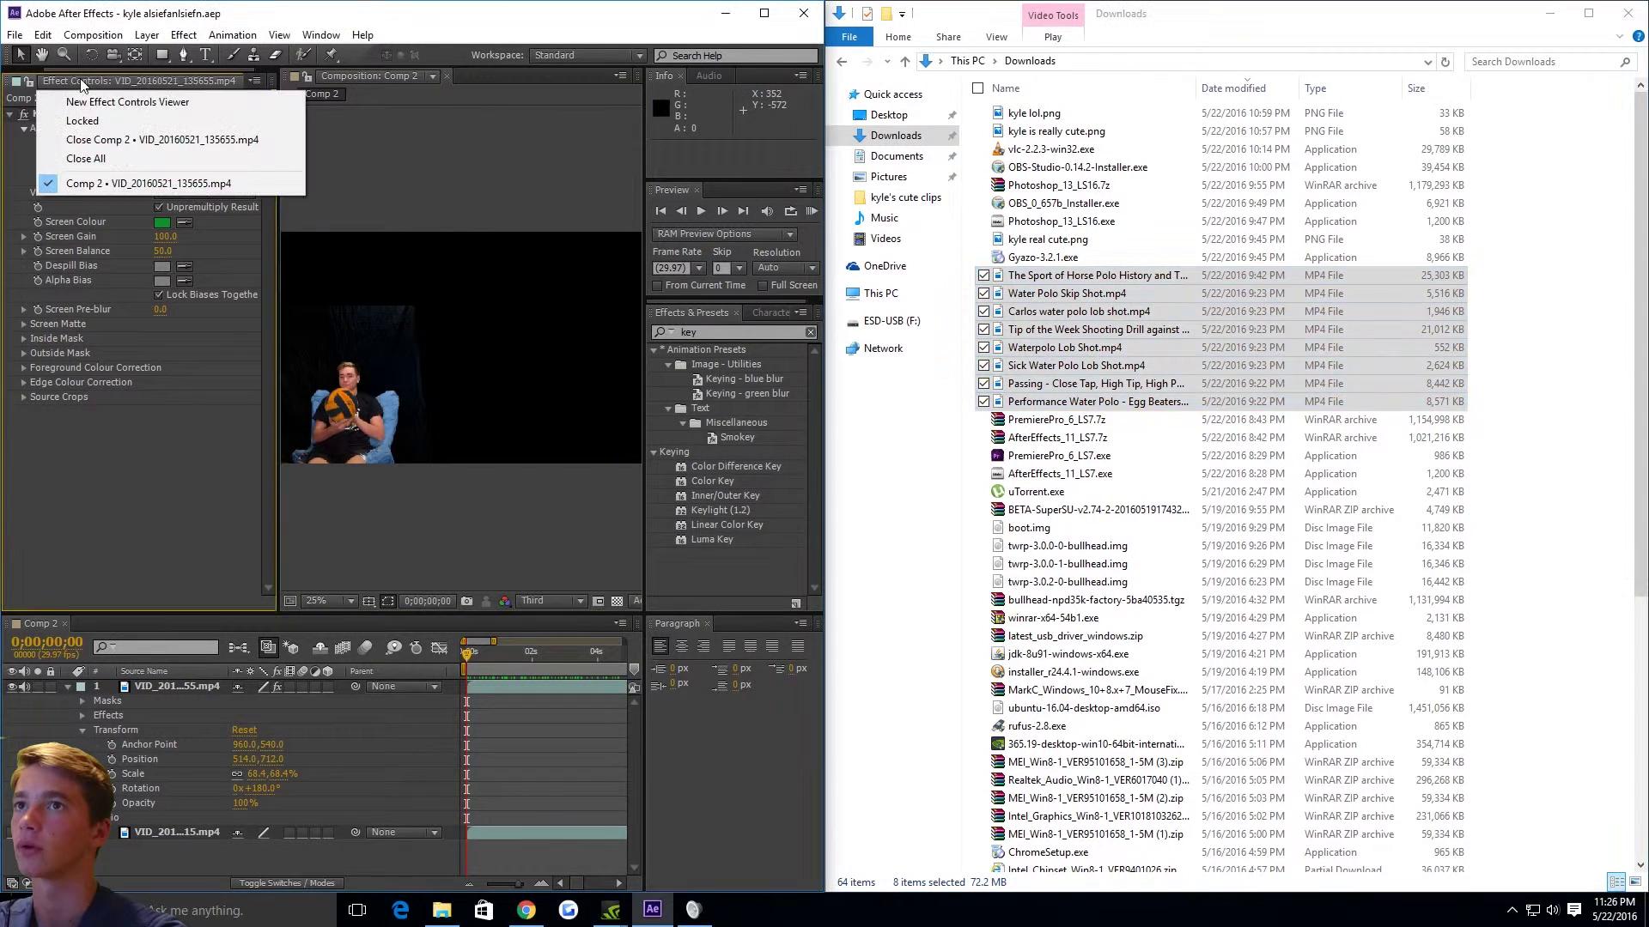
click(155, 139)
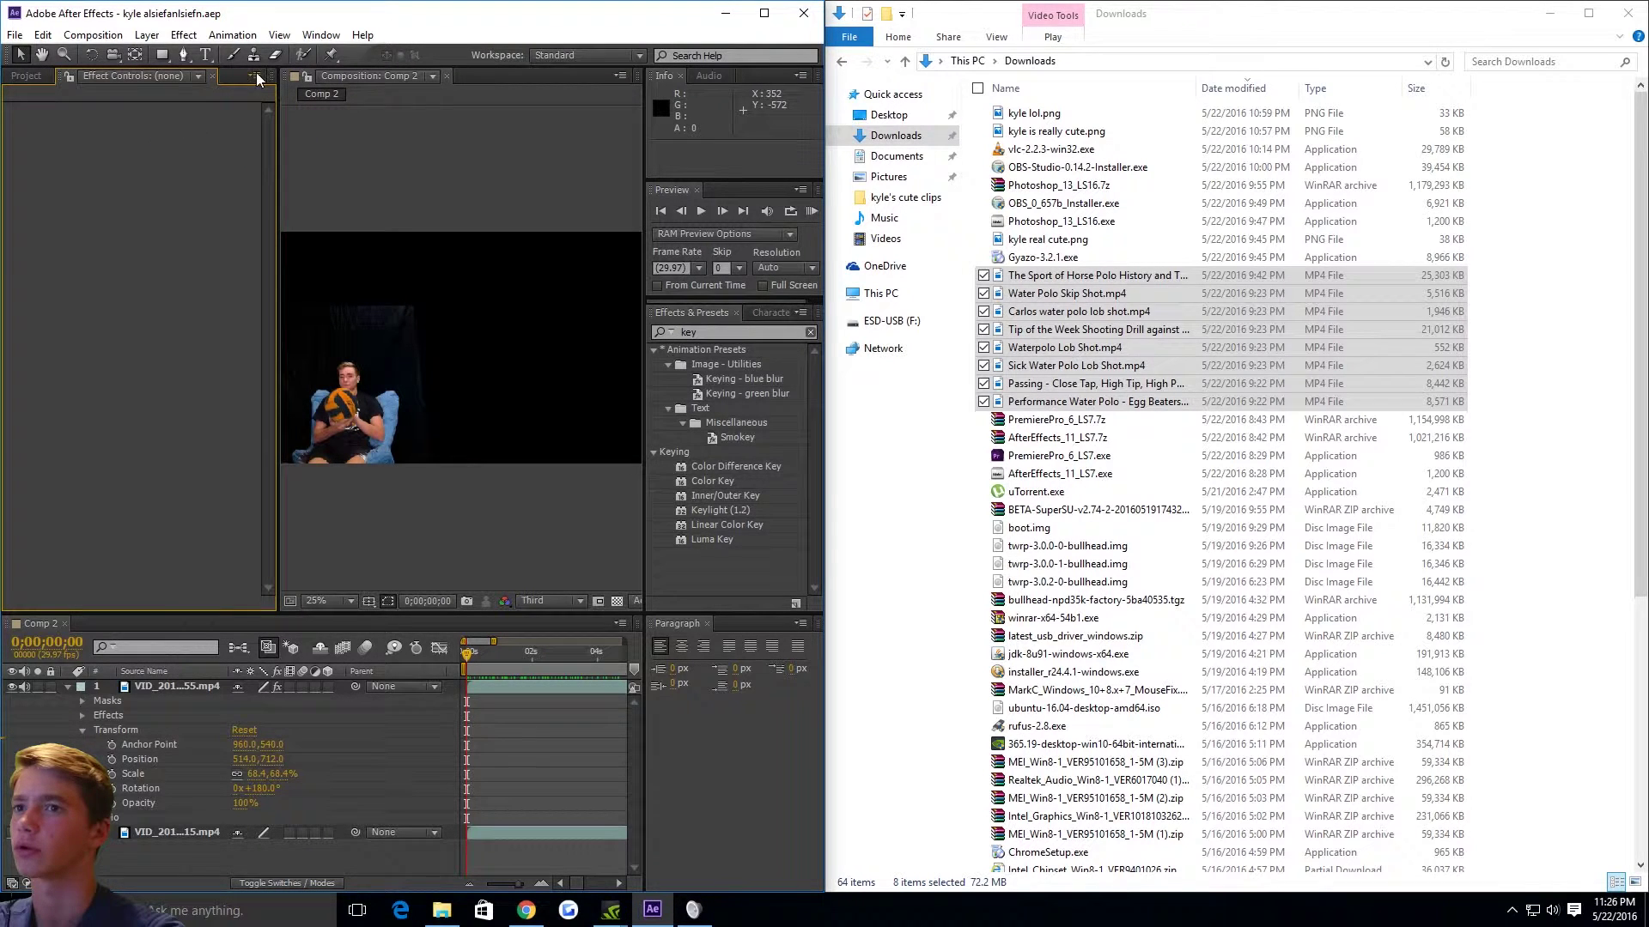
click(26, 75)
drag(1082, 275, 100, 461)
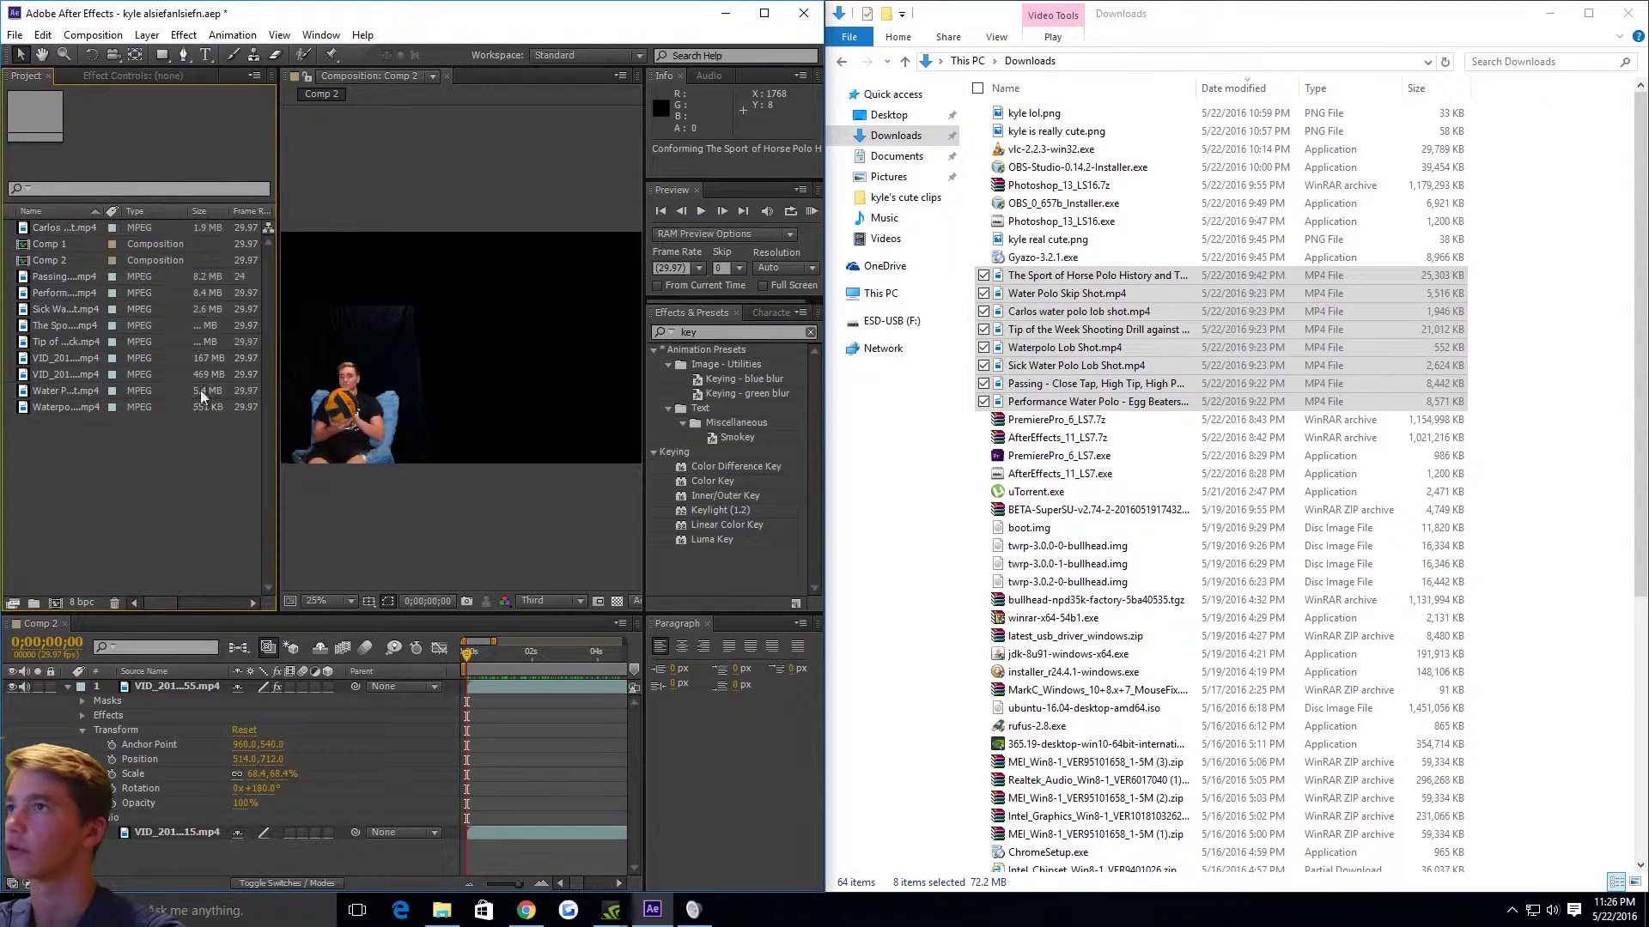
Step: Maximize the After Effects window and add the Performance Water Polo - Egg Beaters clip to Comp 2 between the two VID layers
click(765, 17)
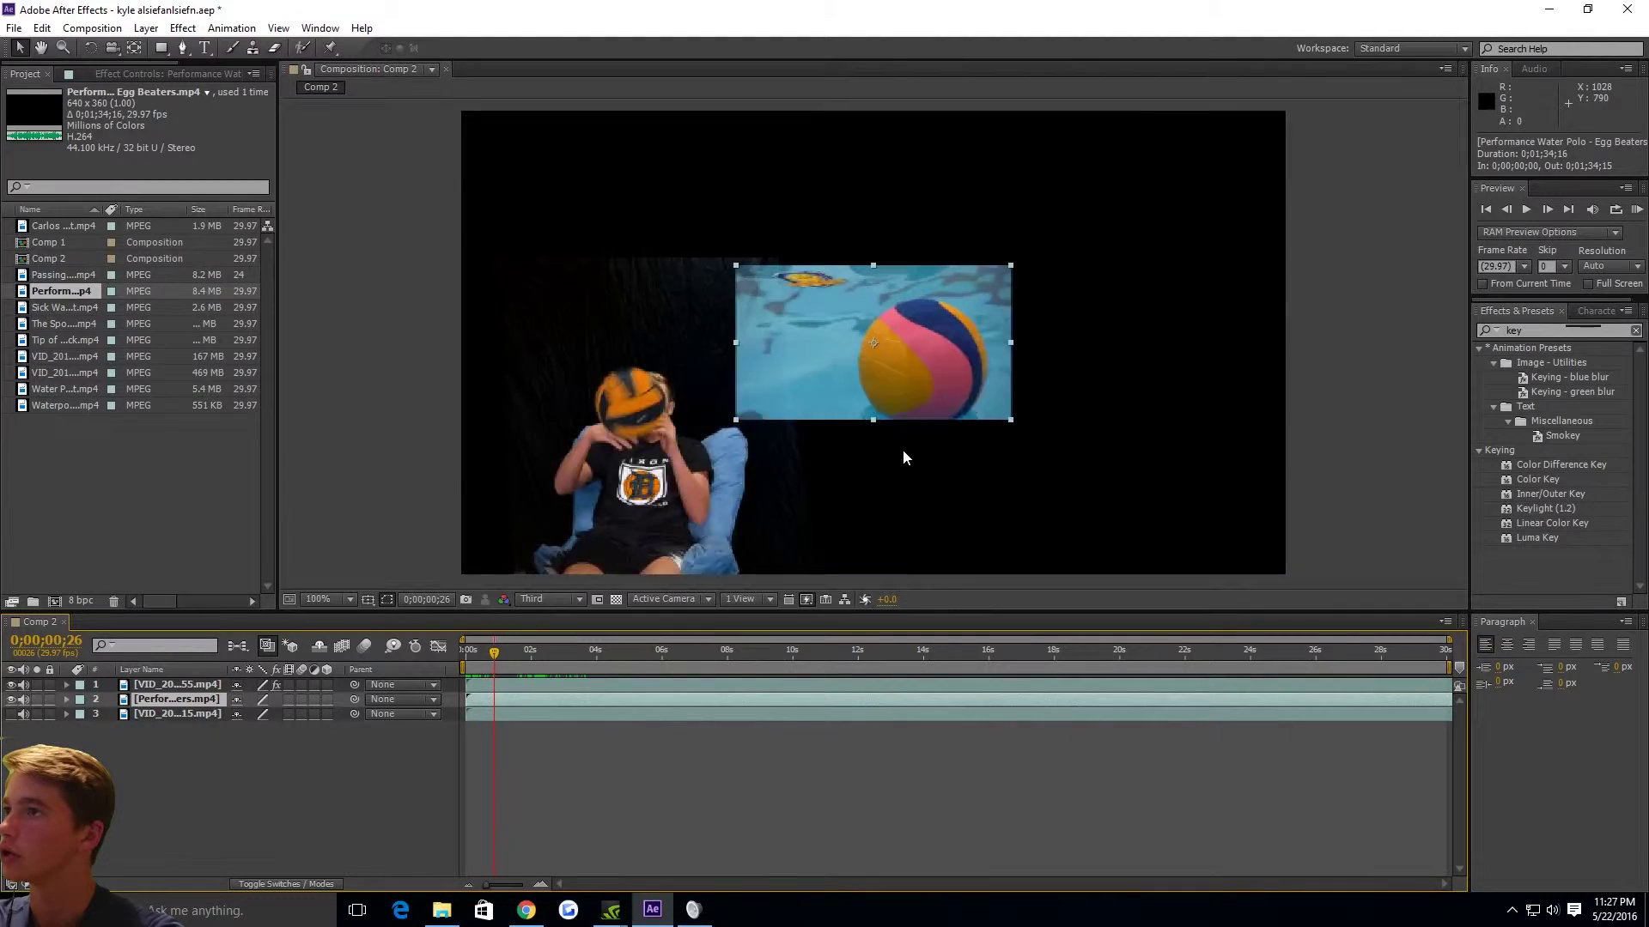
scroll(903, 450, up, 1)
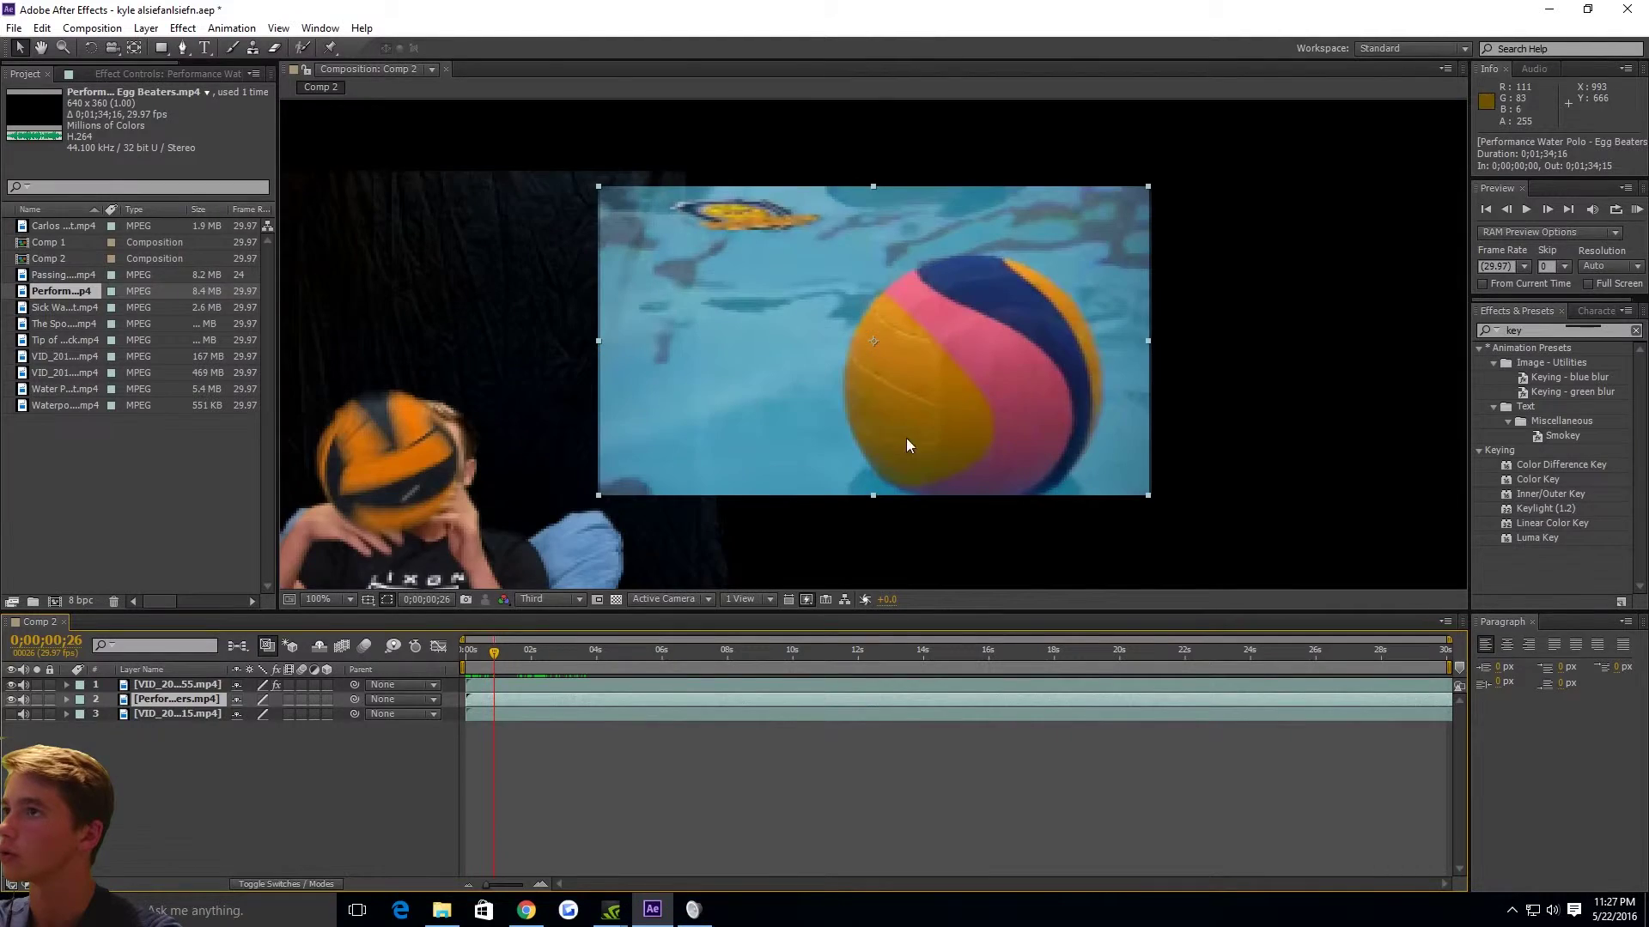
scroll(910, 381, down, 1)
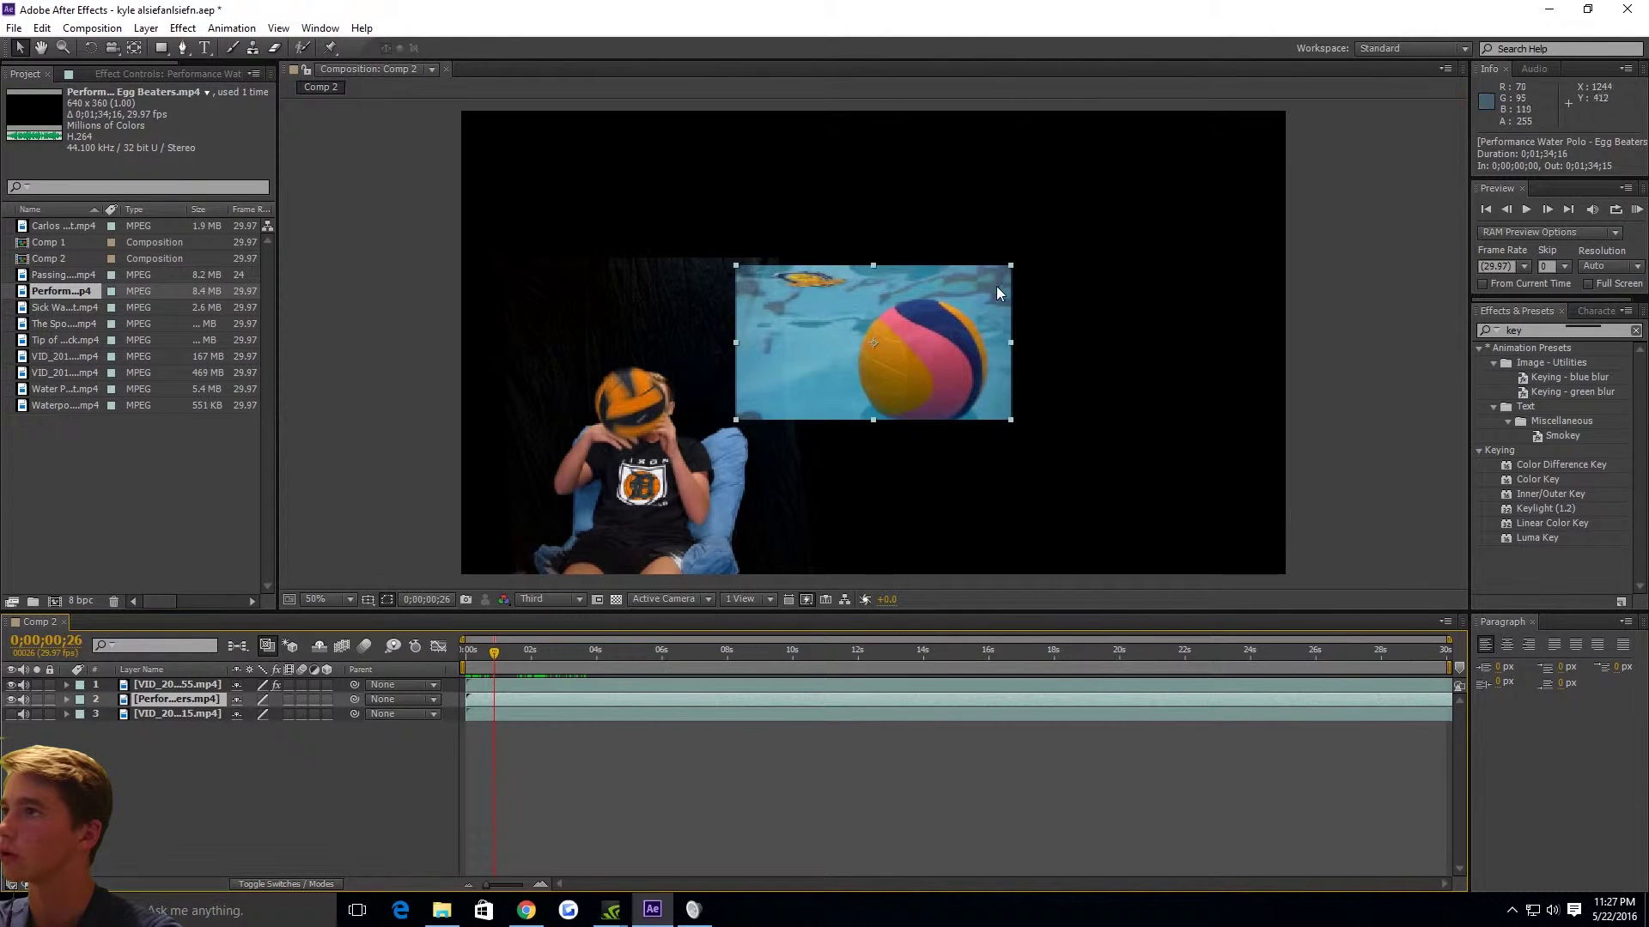
click(1013, 265)
click(1009, 266)
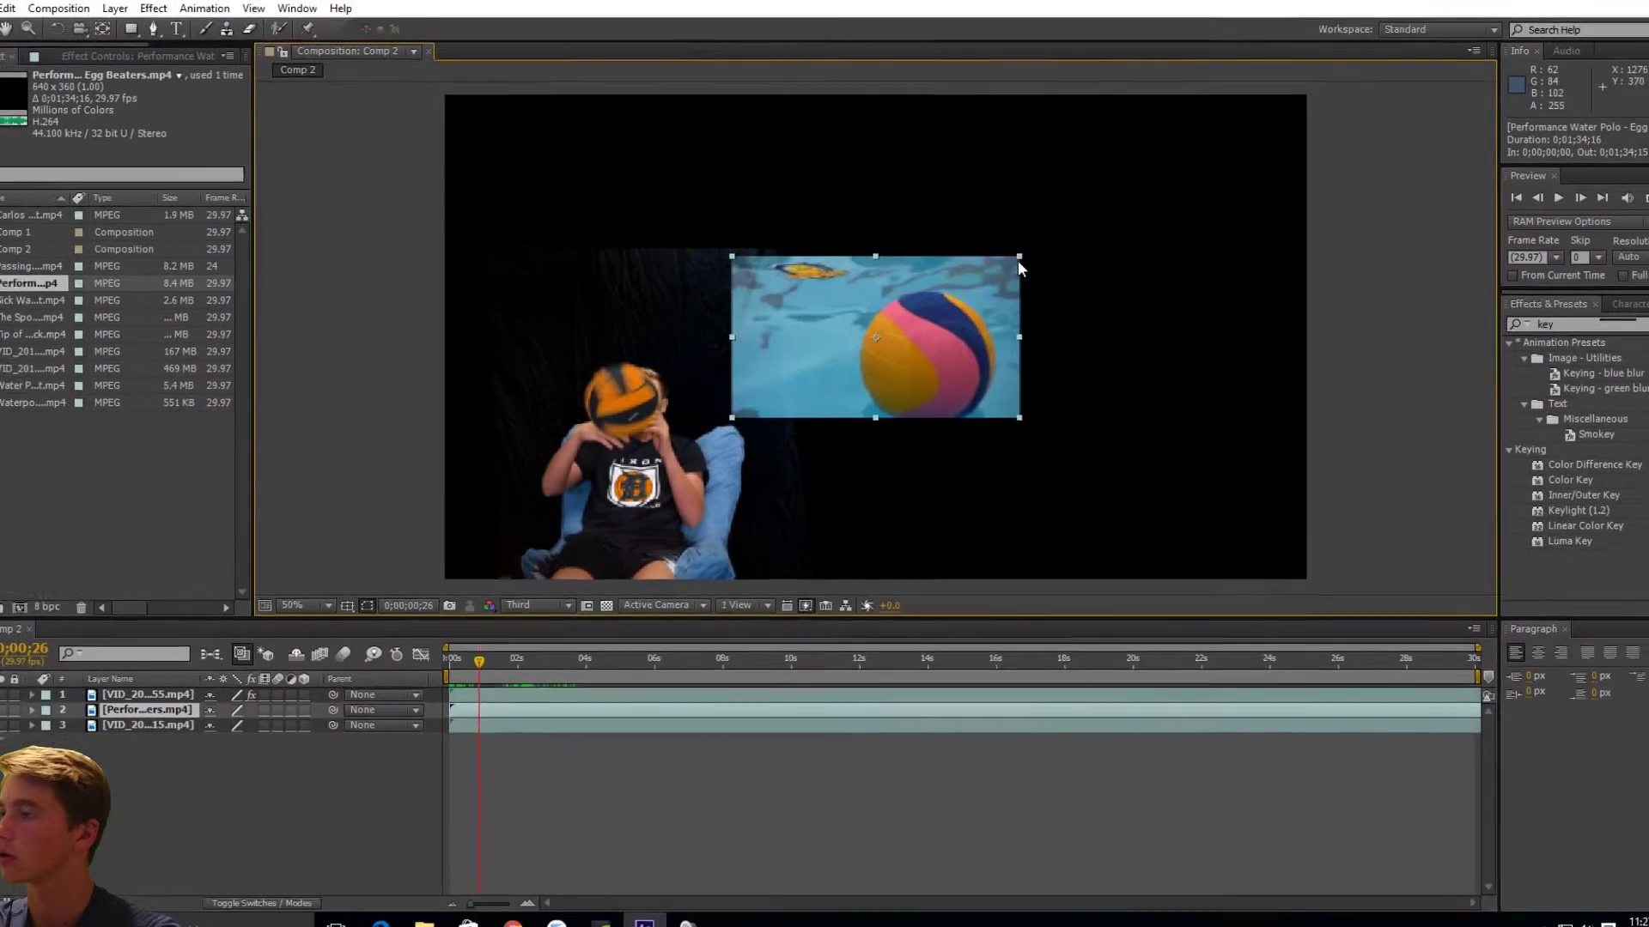
click(1010, 265)
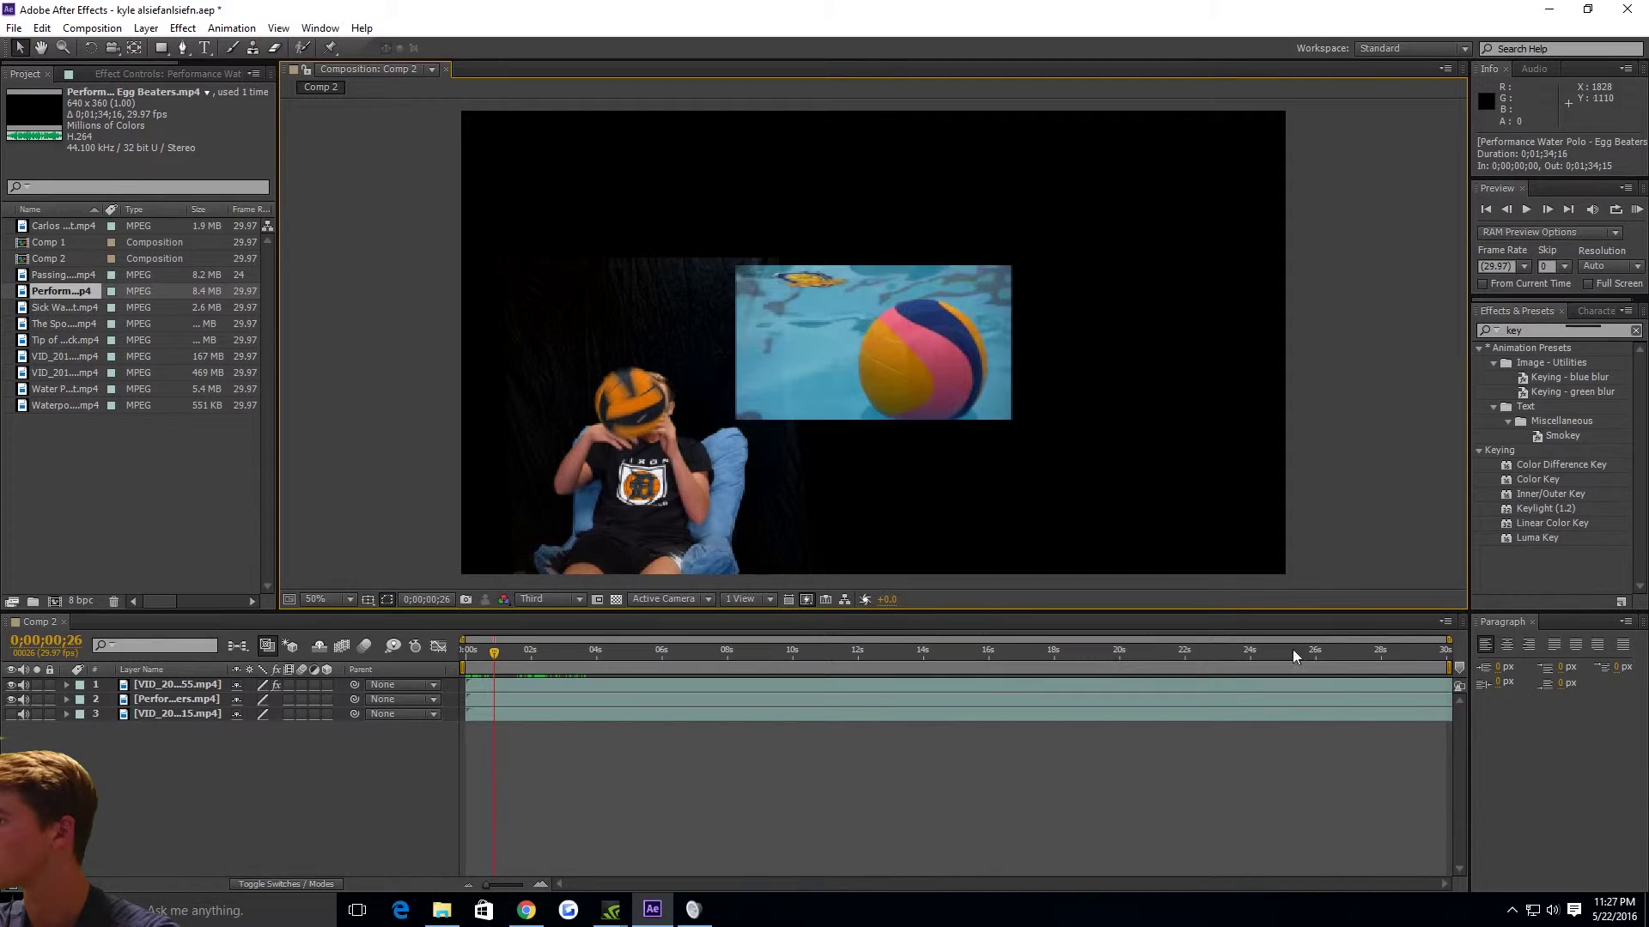
click(1608, 903)
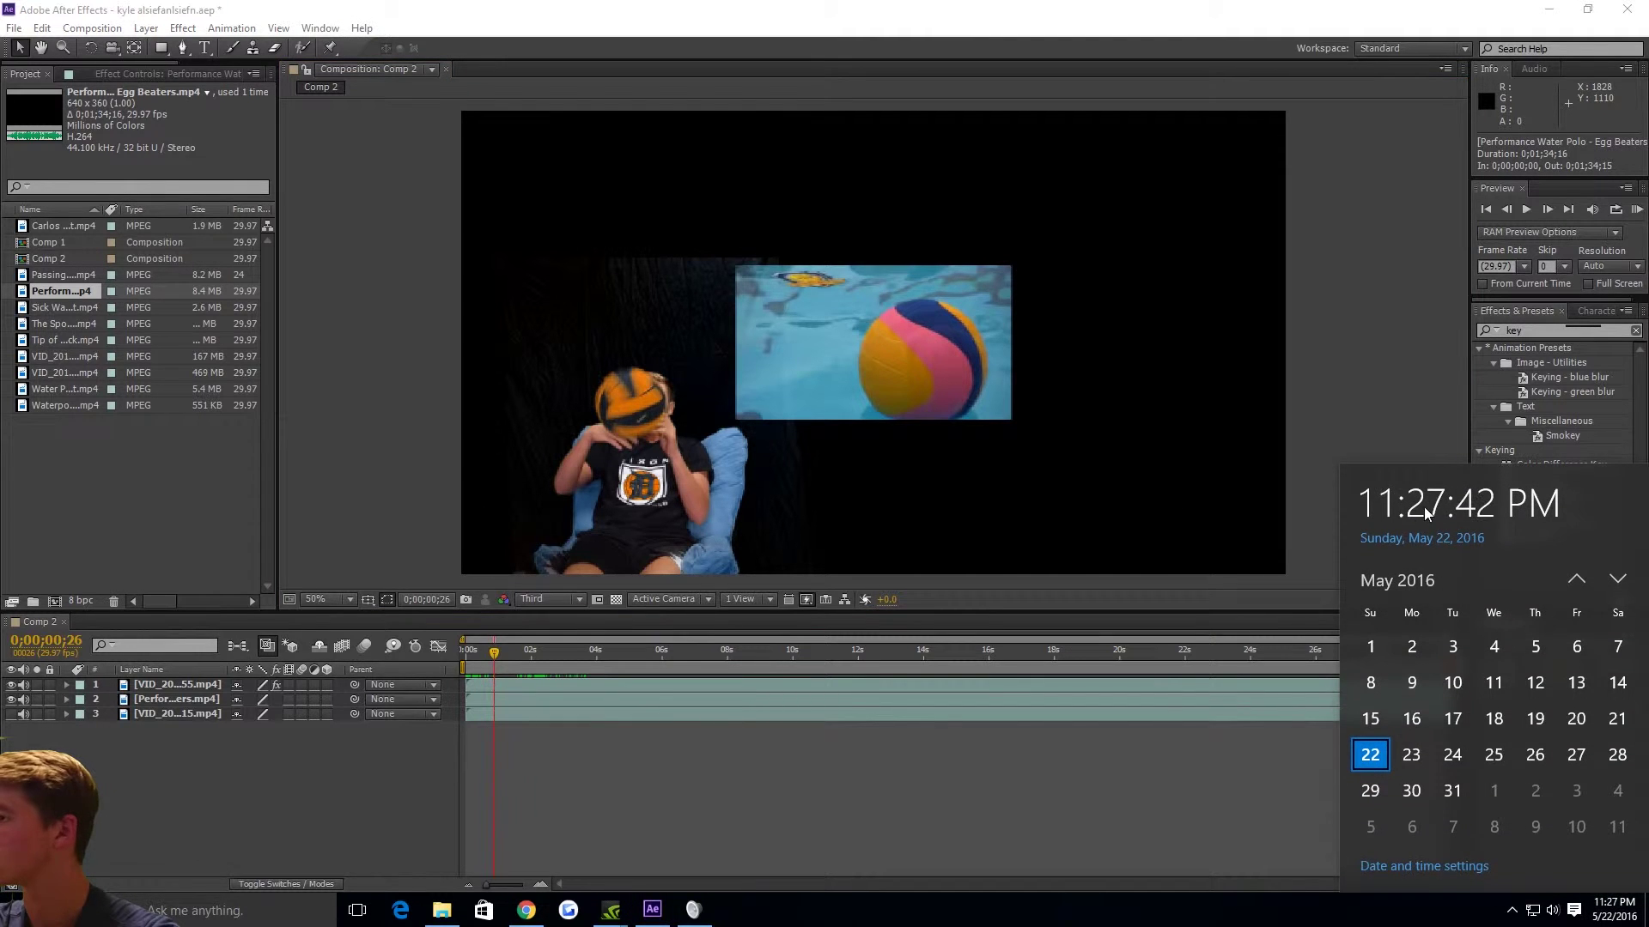
Step: Scale the Performance Water Polo - Egg Beaters layer to about 301% so that it fills the Comp 2 frame
click(1030, 765)
click(1010, 268)
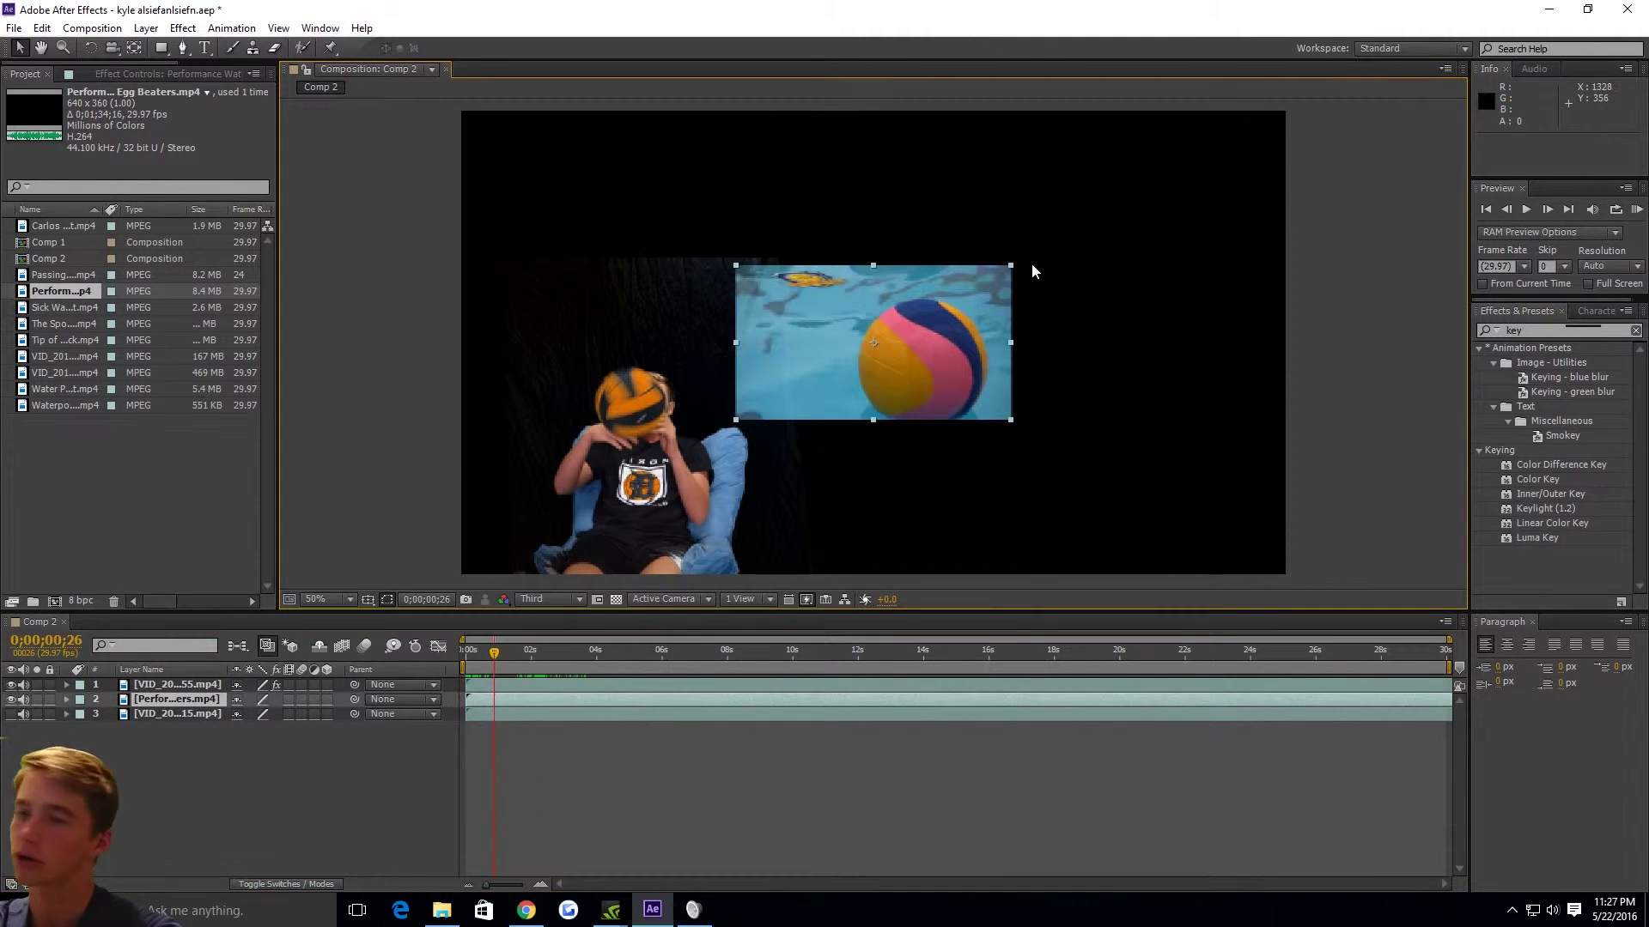
drag(1011, 268, 1286, 107)
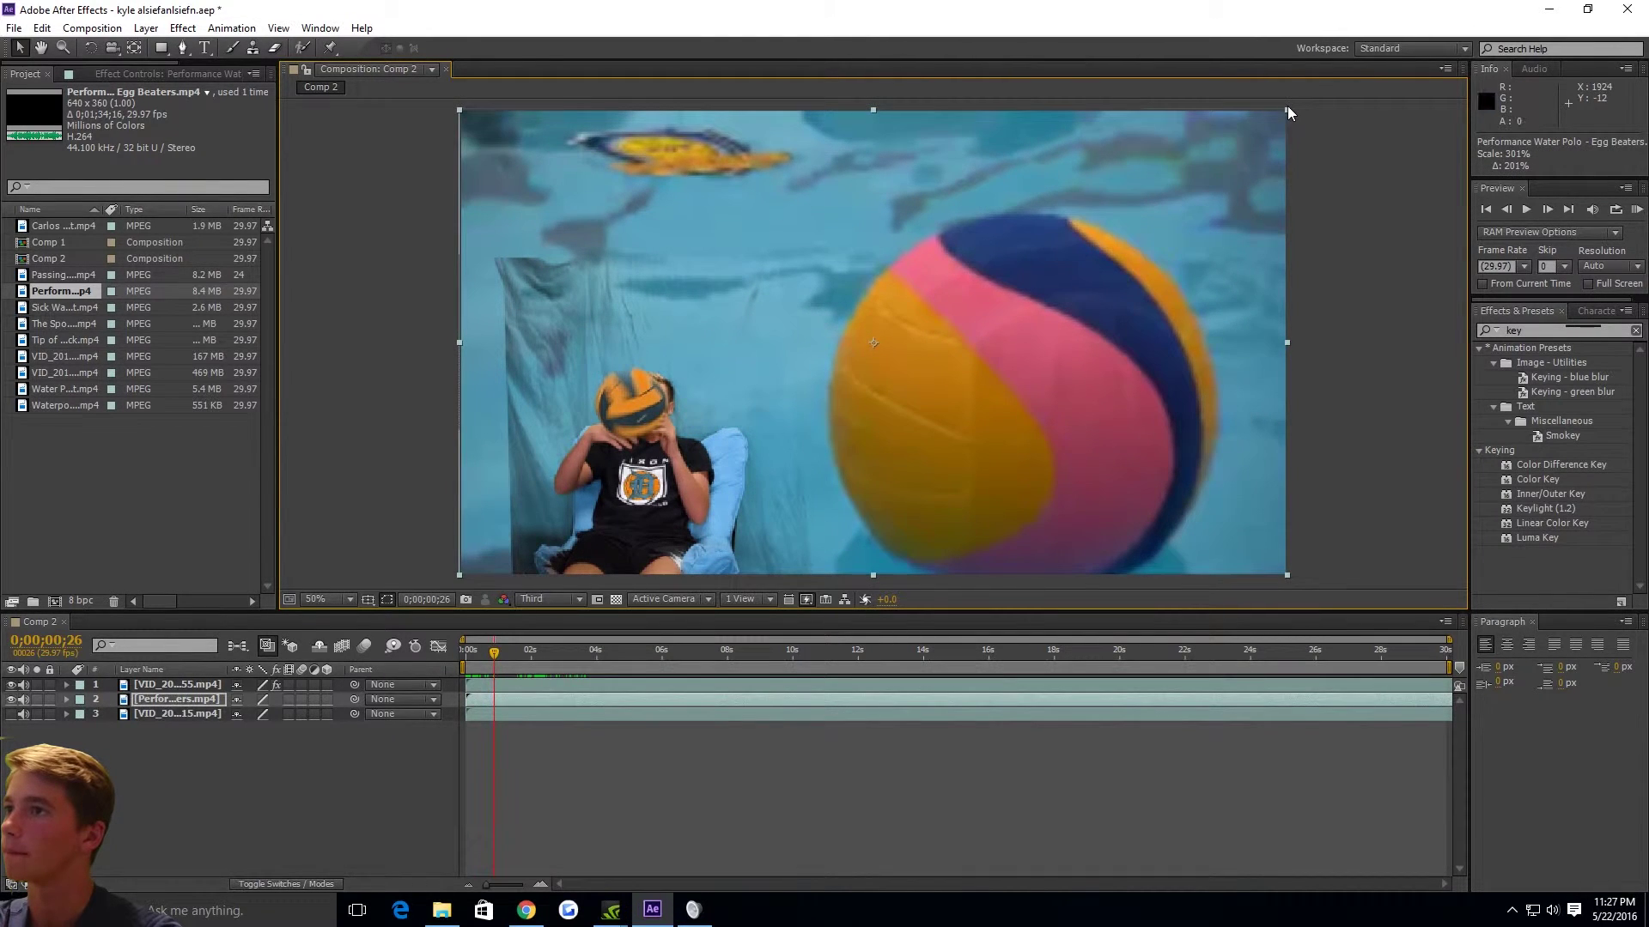
Step: Scrub and play through Comp 2 to check the keyed person against the enlarged water polo background
drag(504, 654, 744, 655)
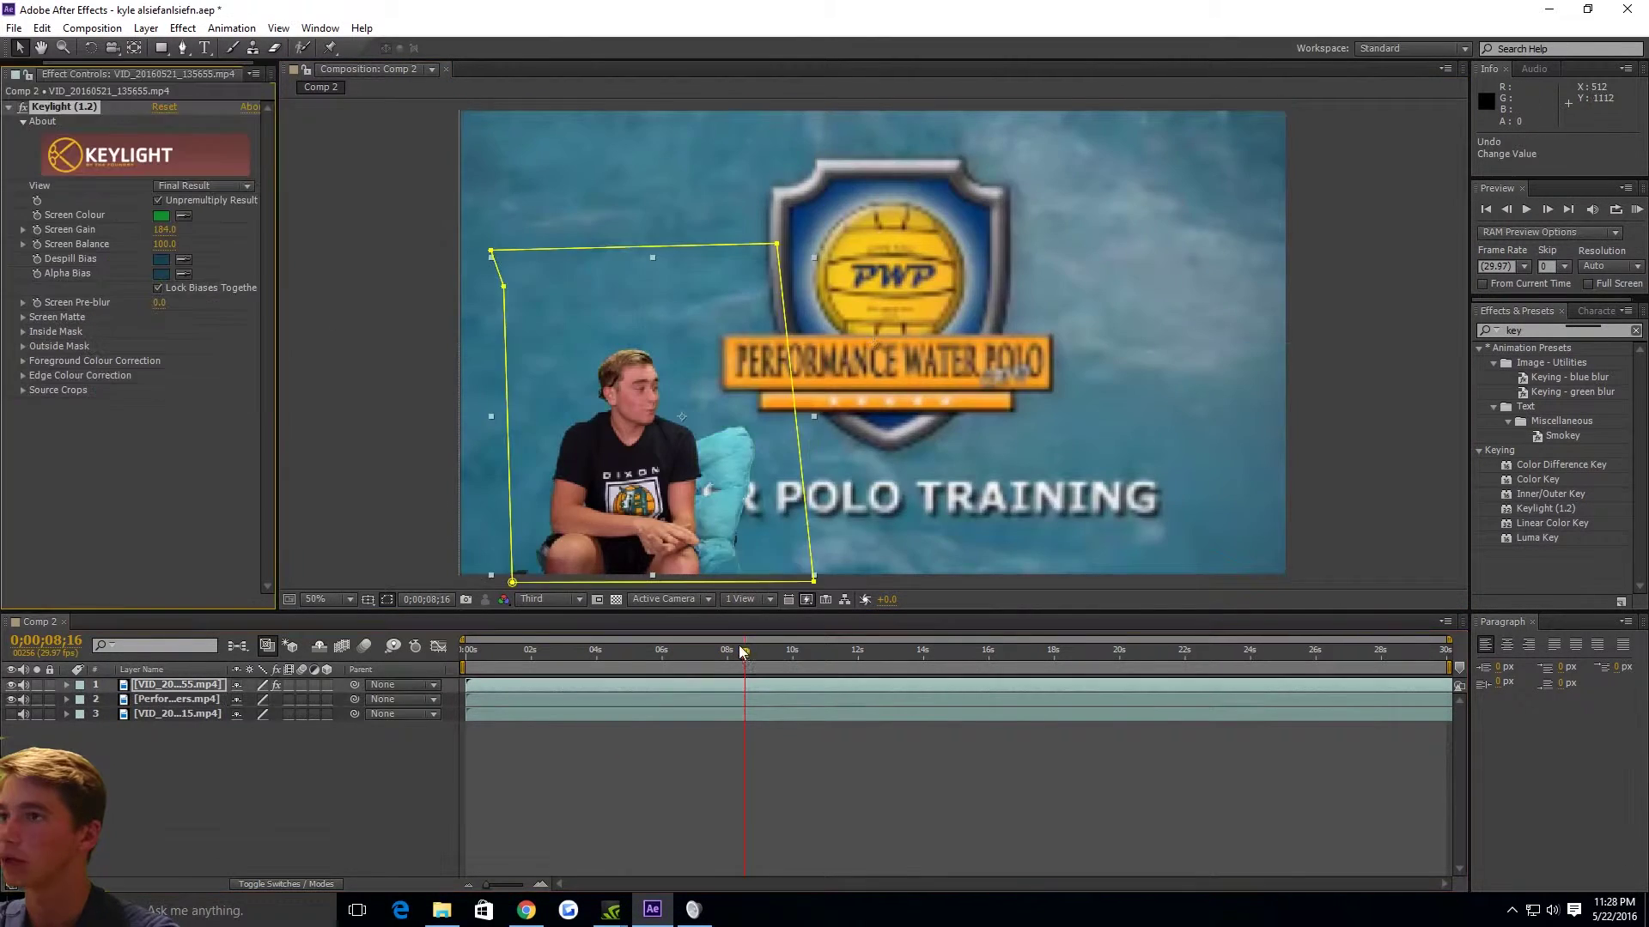
drag(744, 655, 997, 620)
key(space)
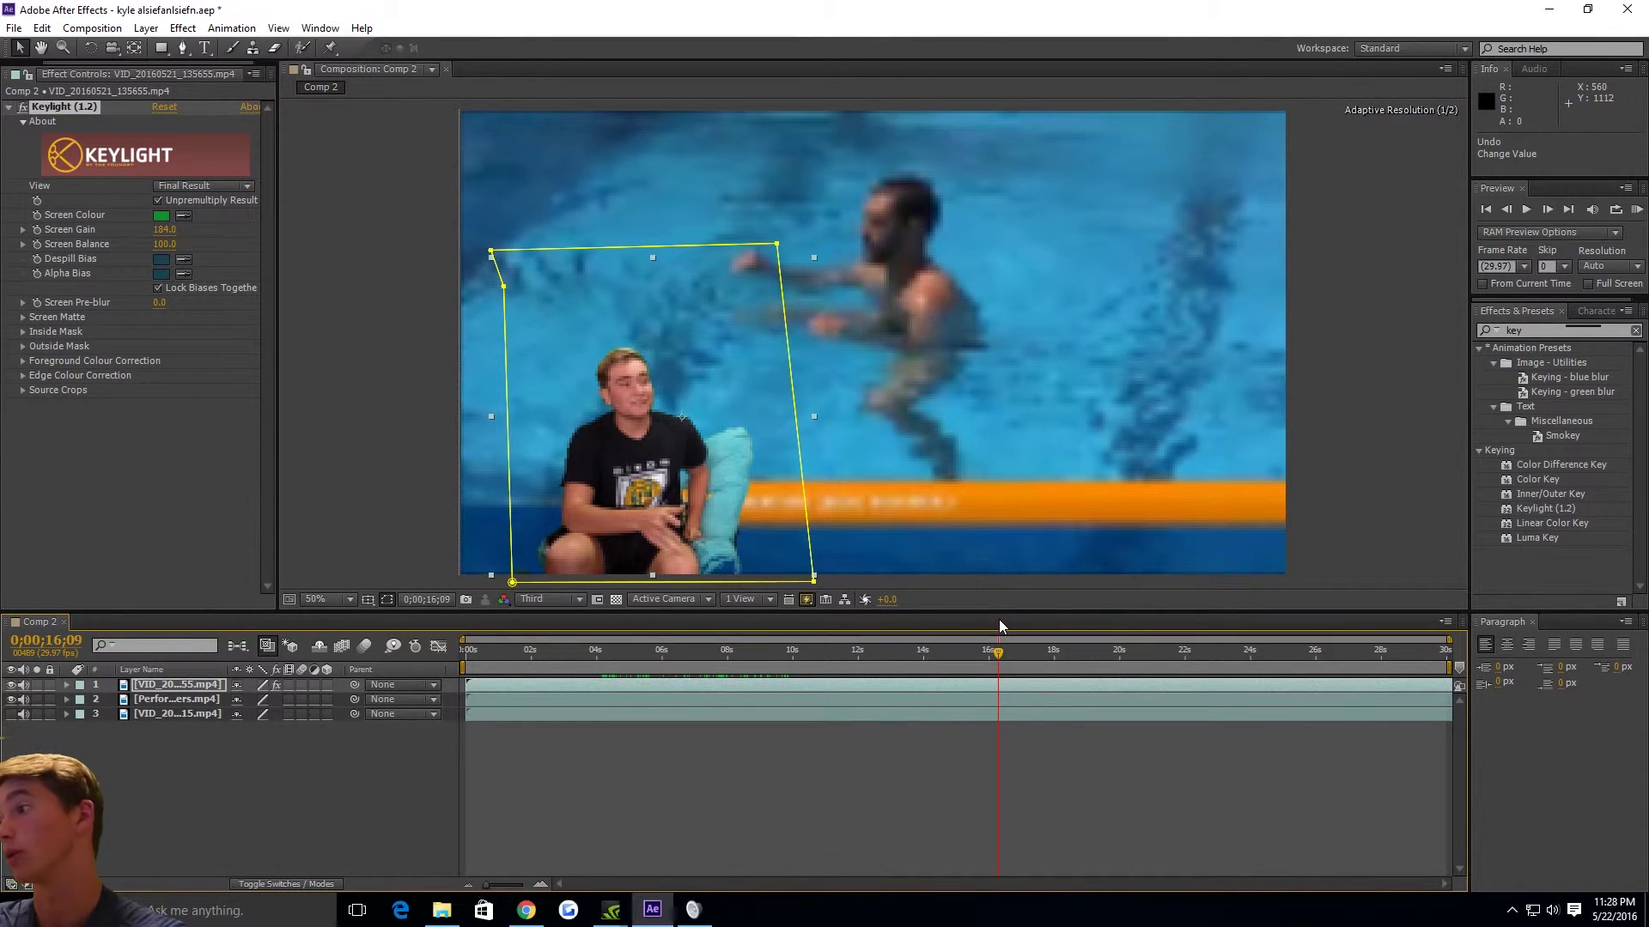
drag(998, 620, 685, 650)
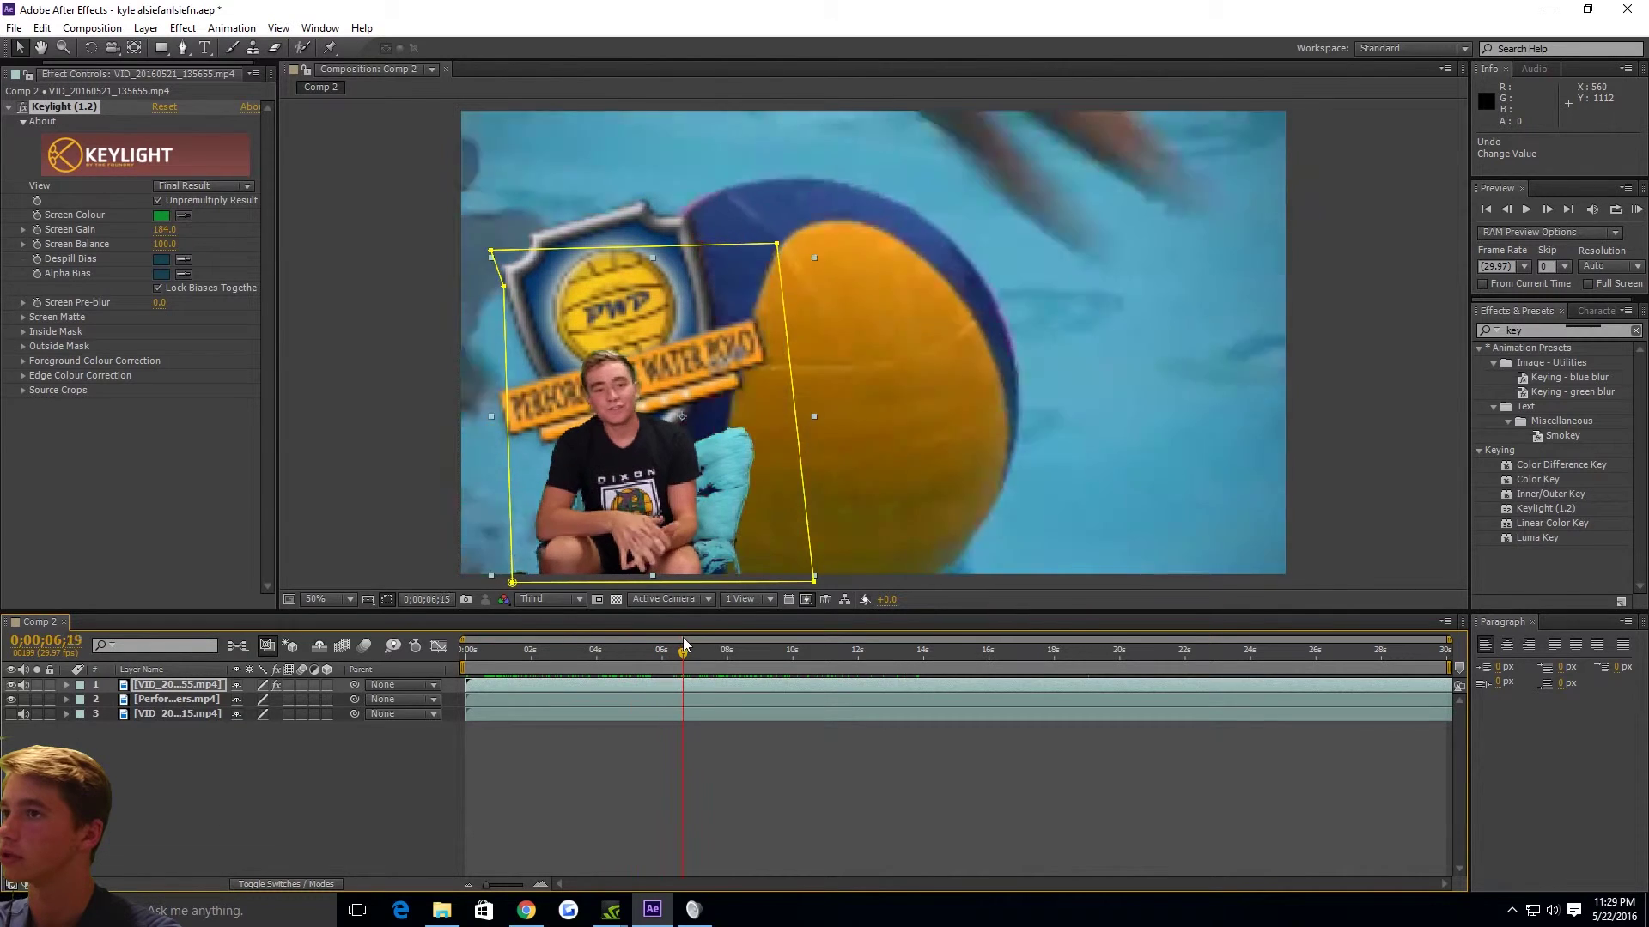
click(899, 488)
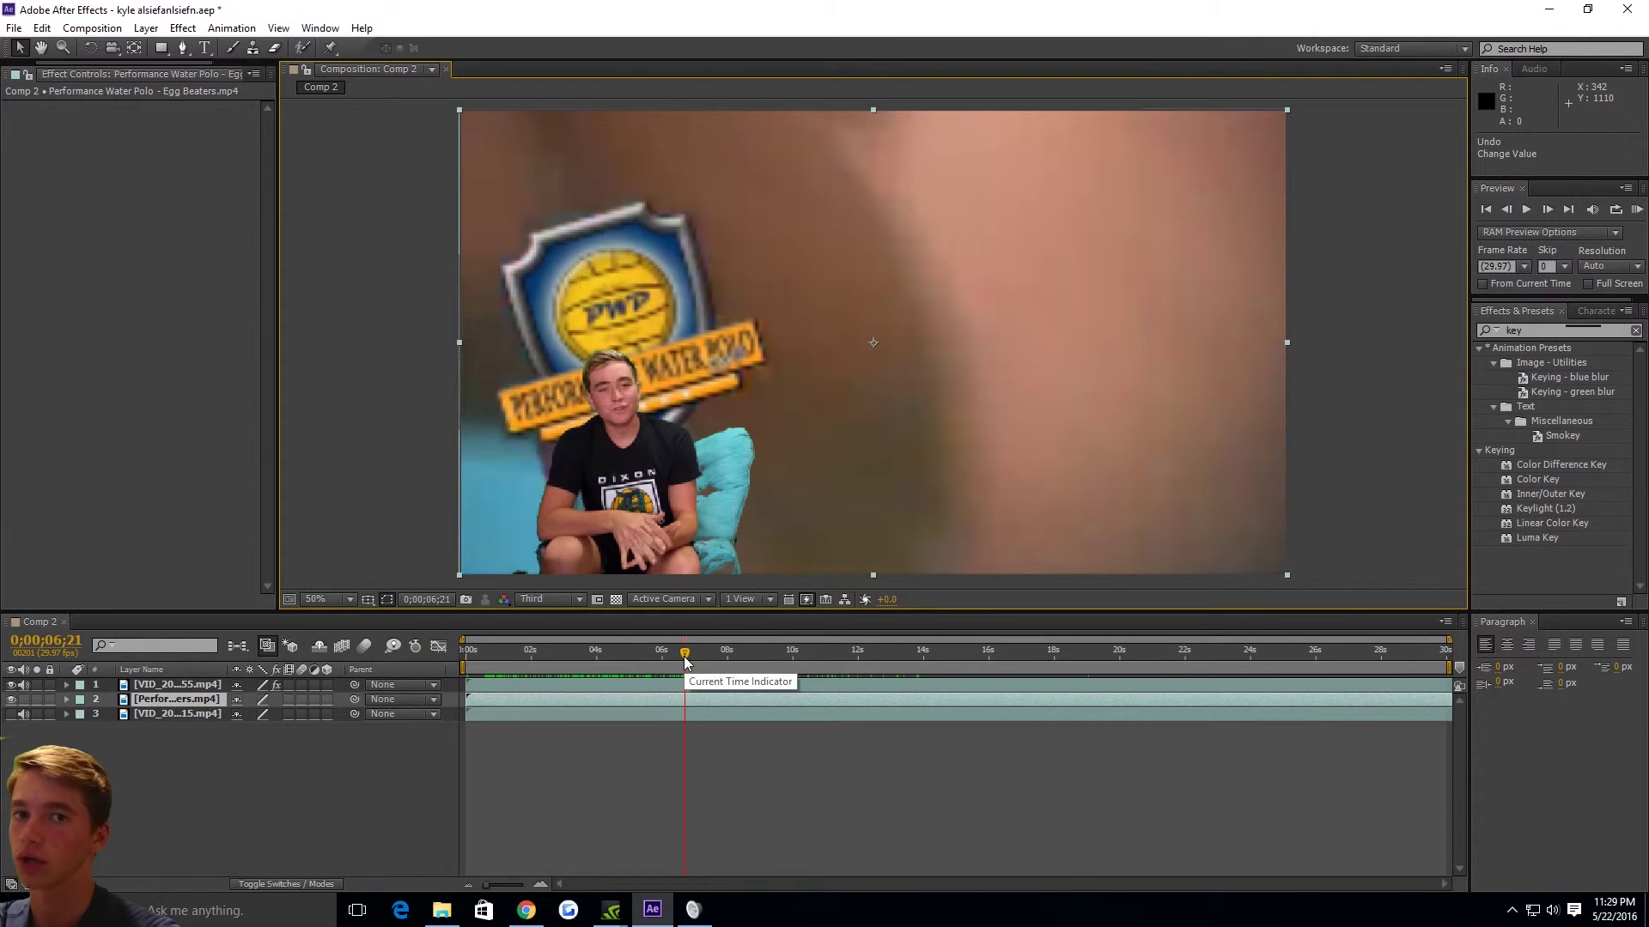
drag(683, 656, 915, 646)
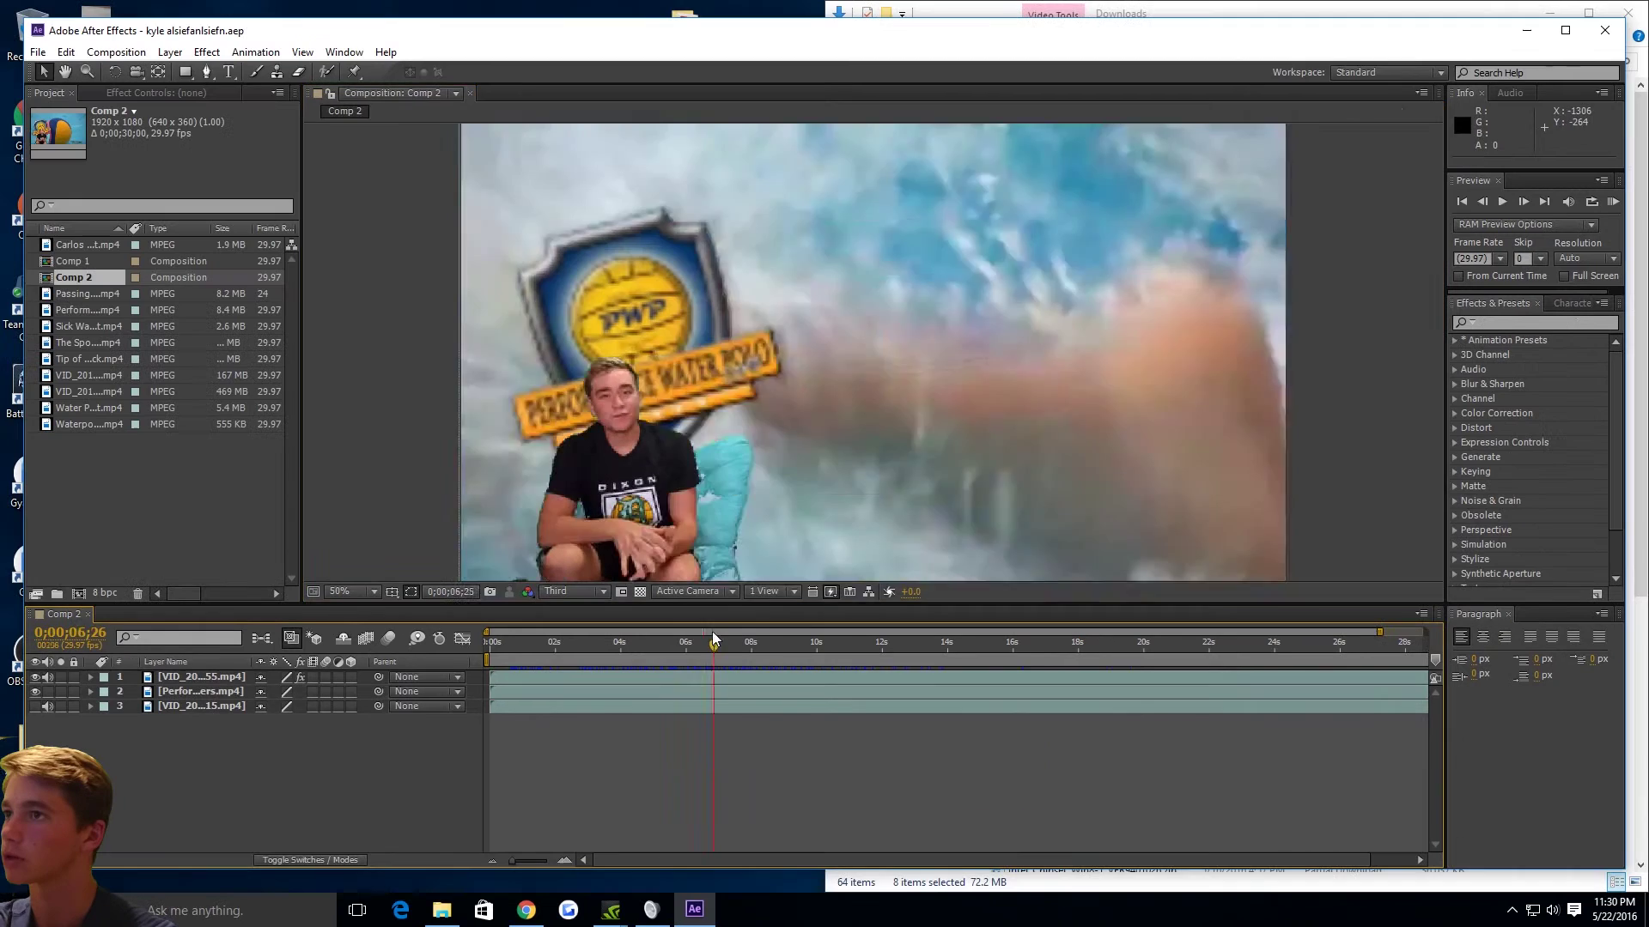
Step: Move the current time in Comp 2 to 0;00;05;15 and start a search for an effect
click(738, 403)
click(446, 413)
mouse_move(662, 649)
mouse_down()
mouse_move(640, 637)
mouse_move(677, 638)
mouse_move(601, 641)
mouse_move(669, 642)
mouse_up()
click(1525, 323)
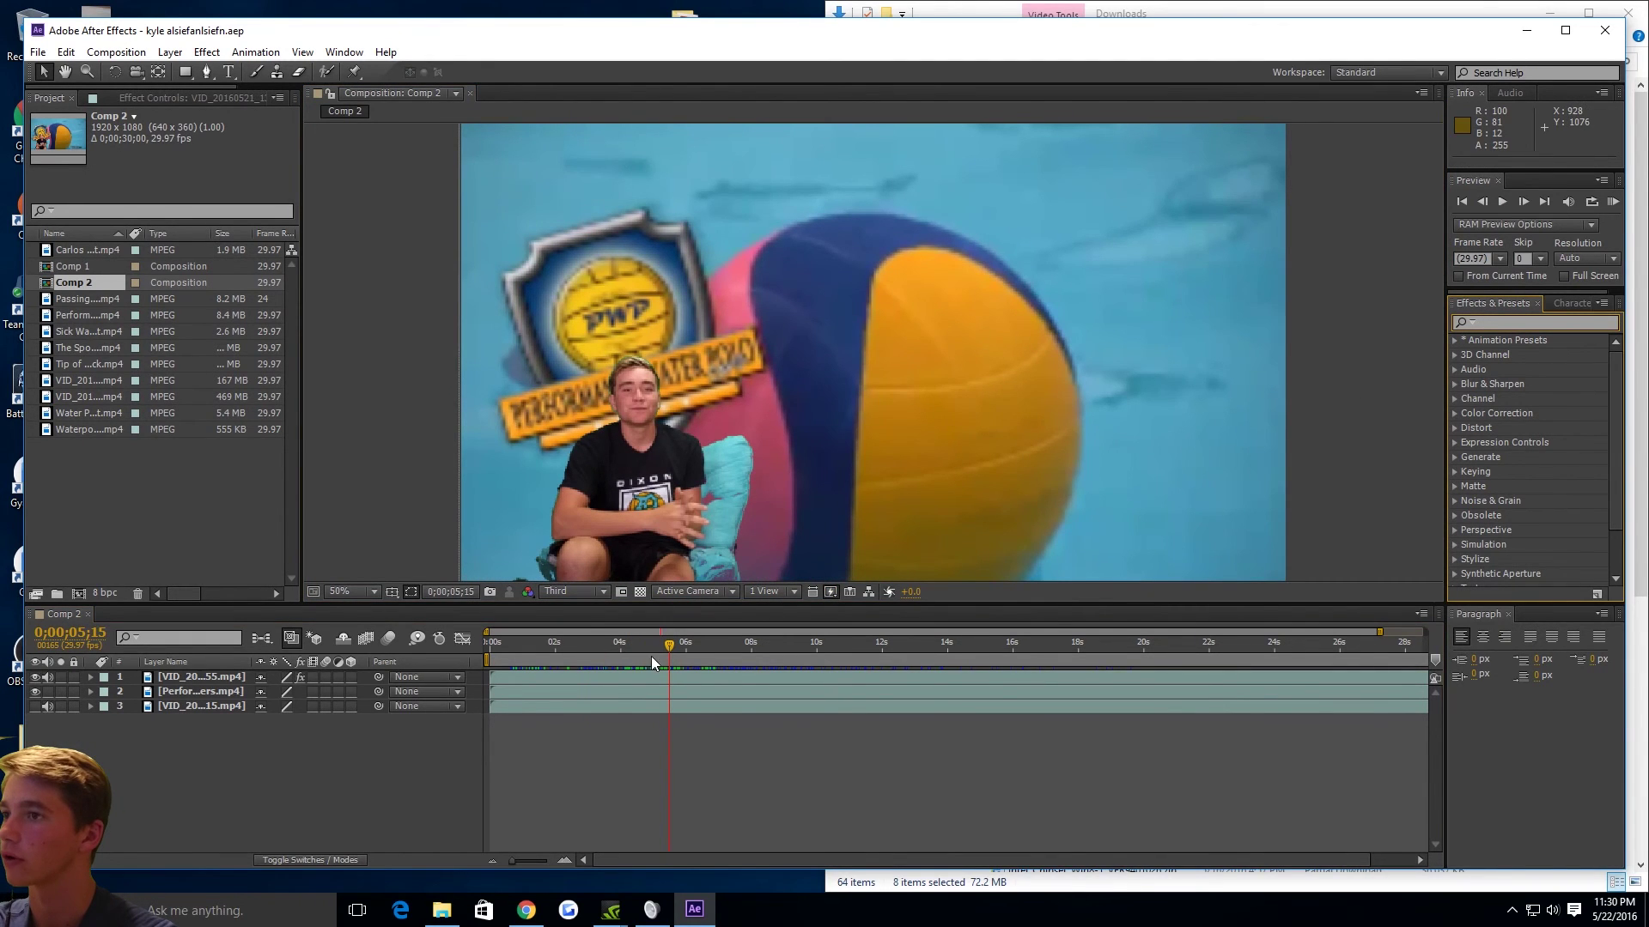